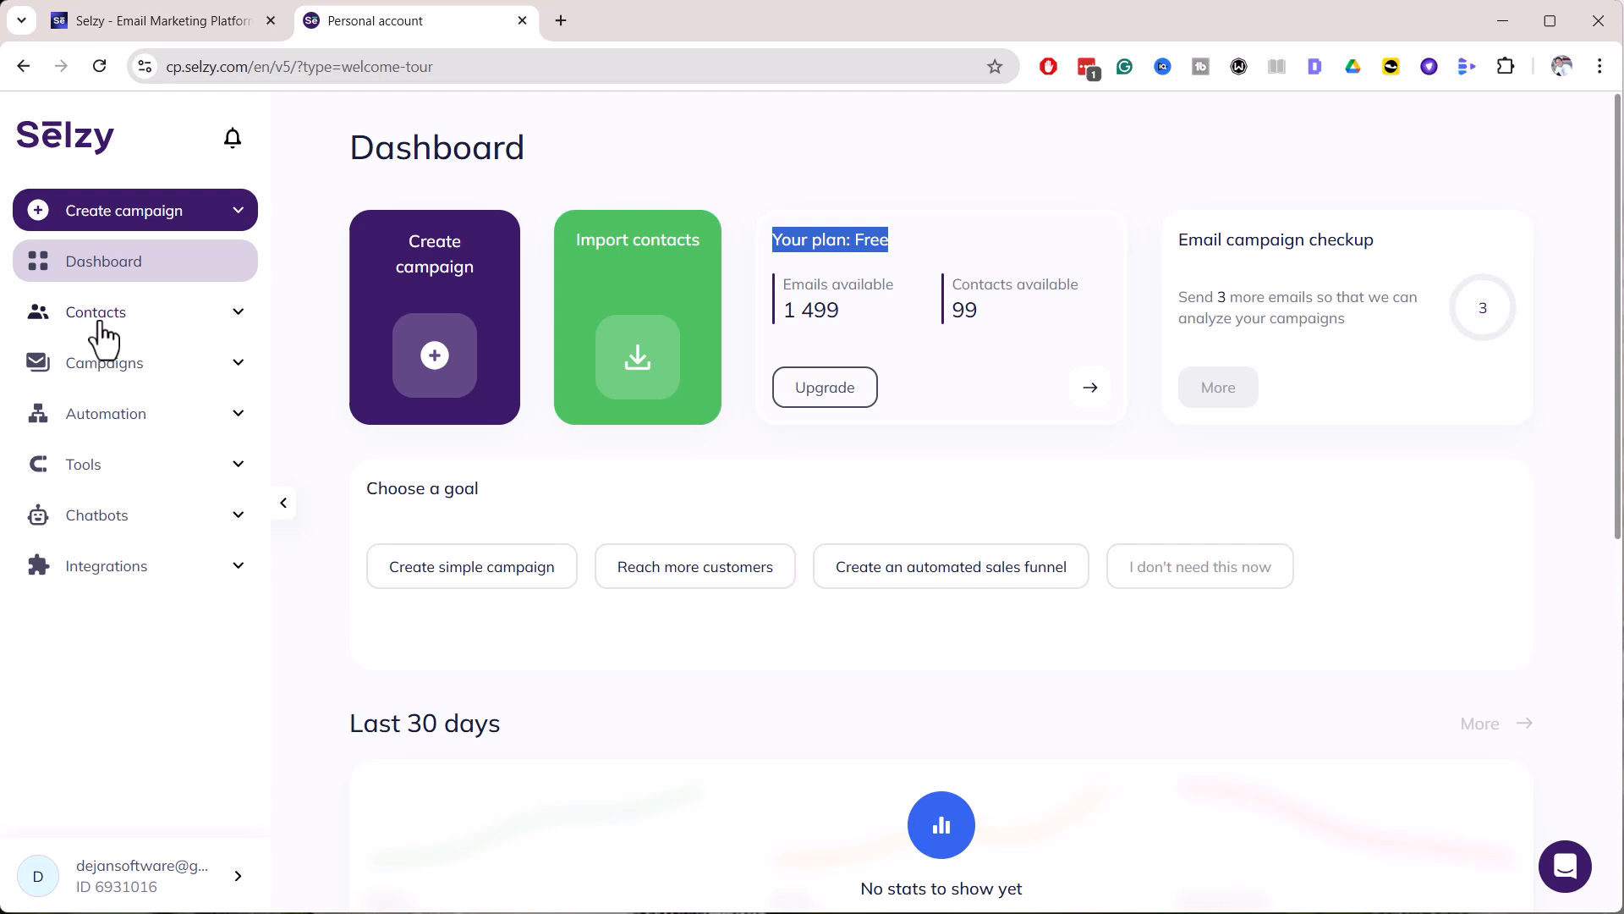
Create a contact list named 'Scrum Email Course' from Contacts > Lists
click(99, 326)
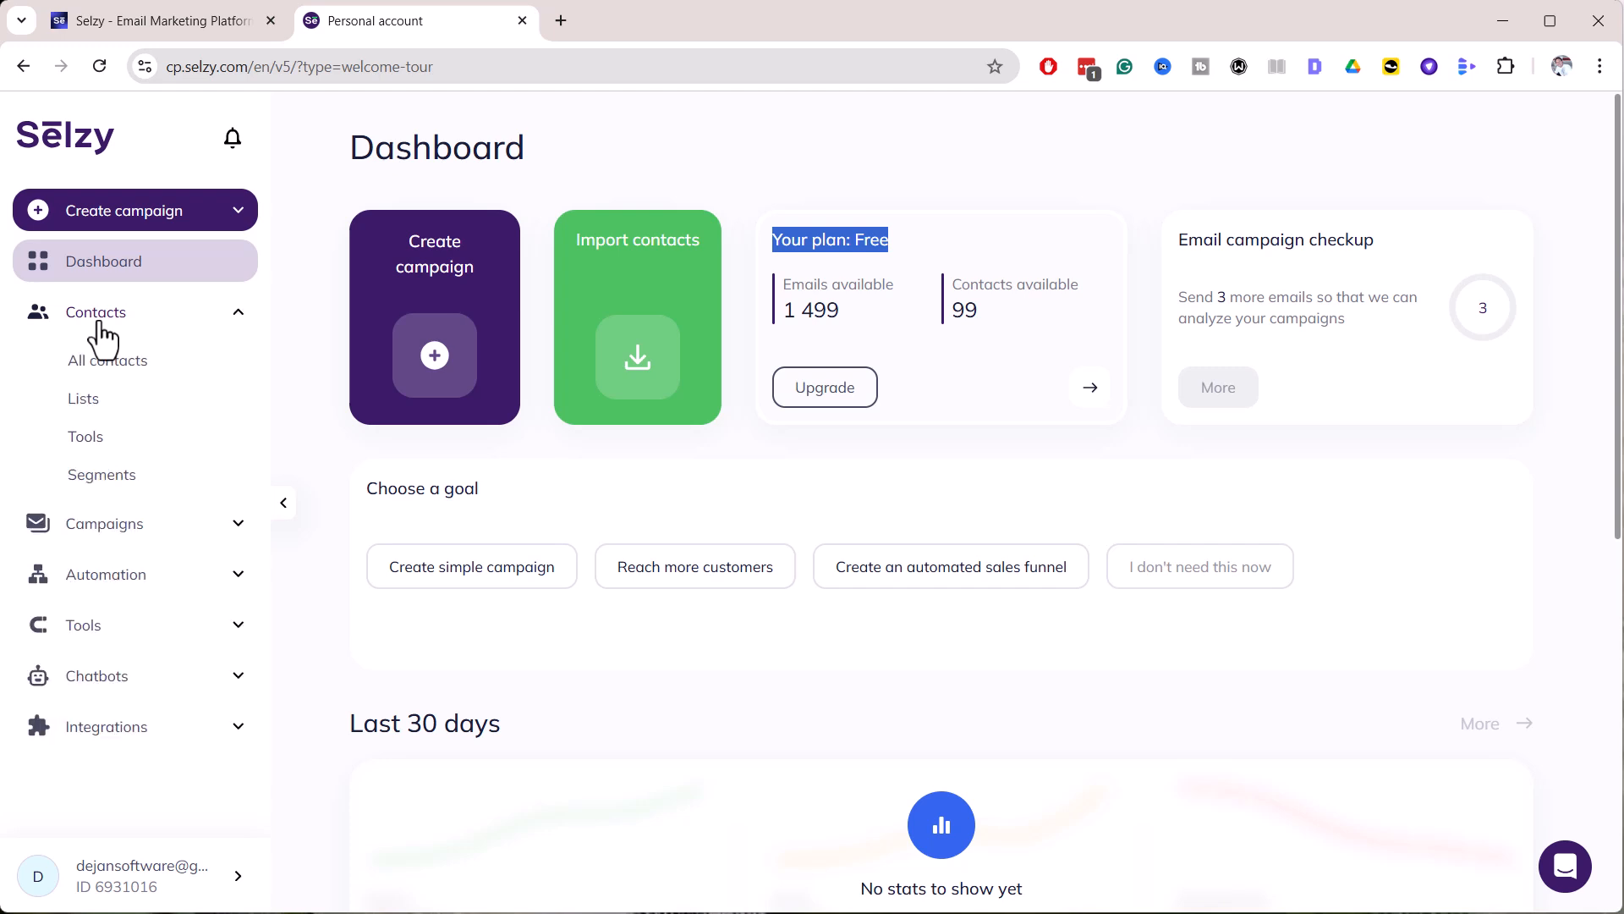
click(86, 396)
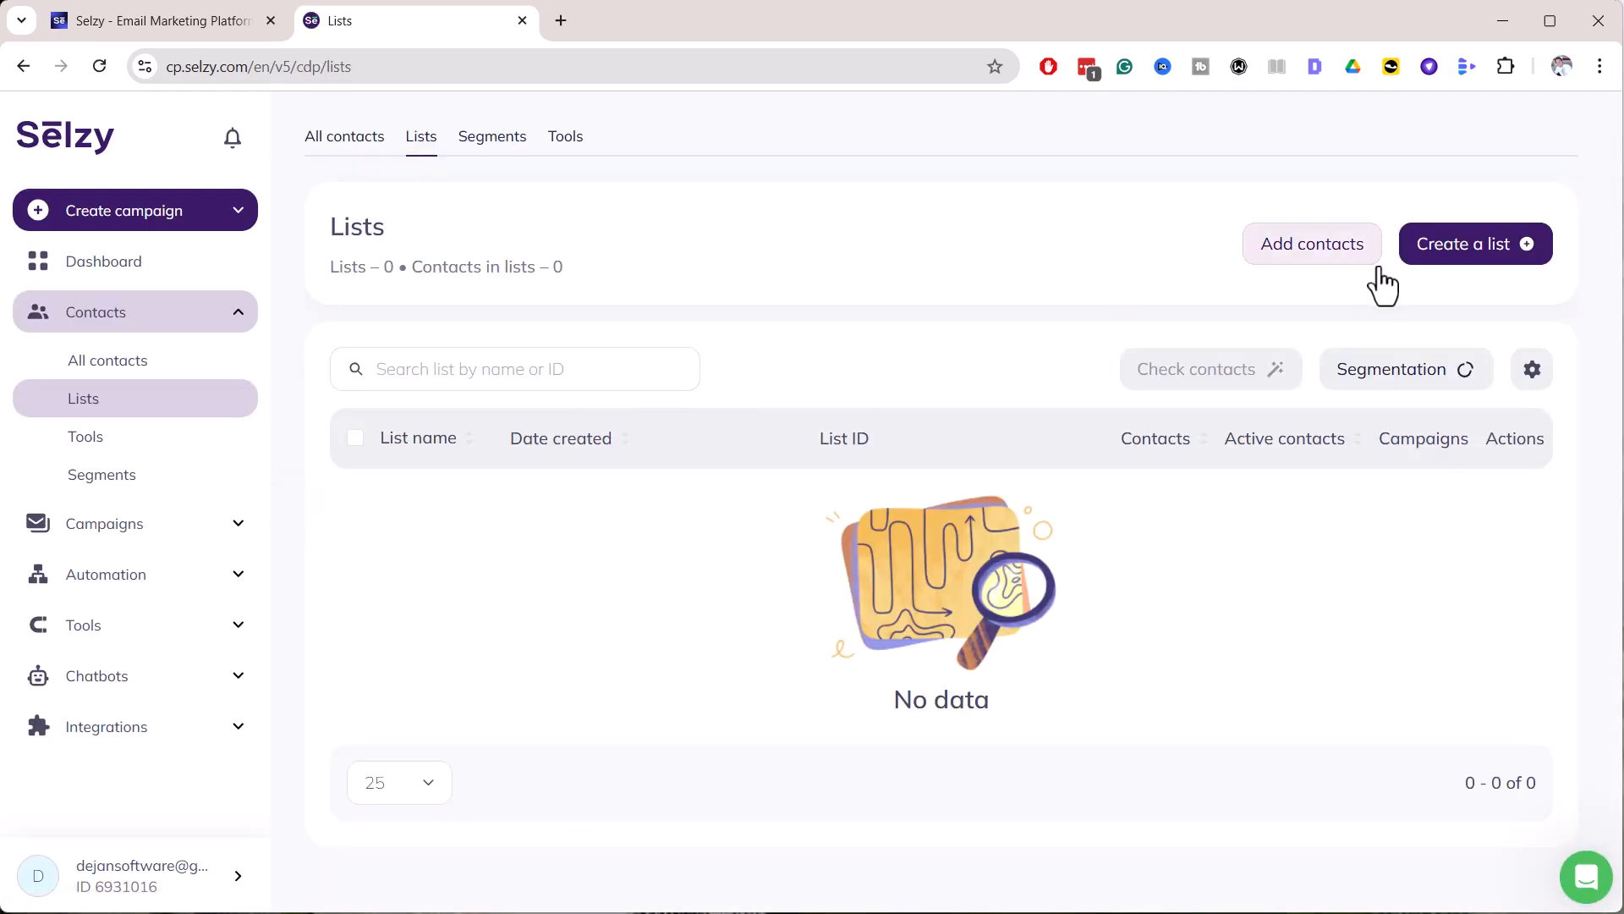
click(1457, 275)
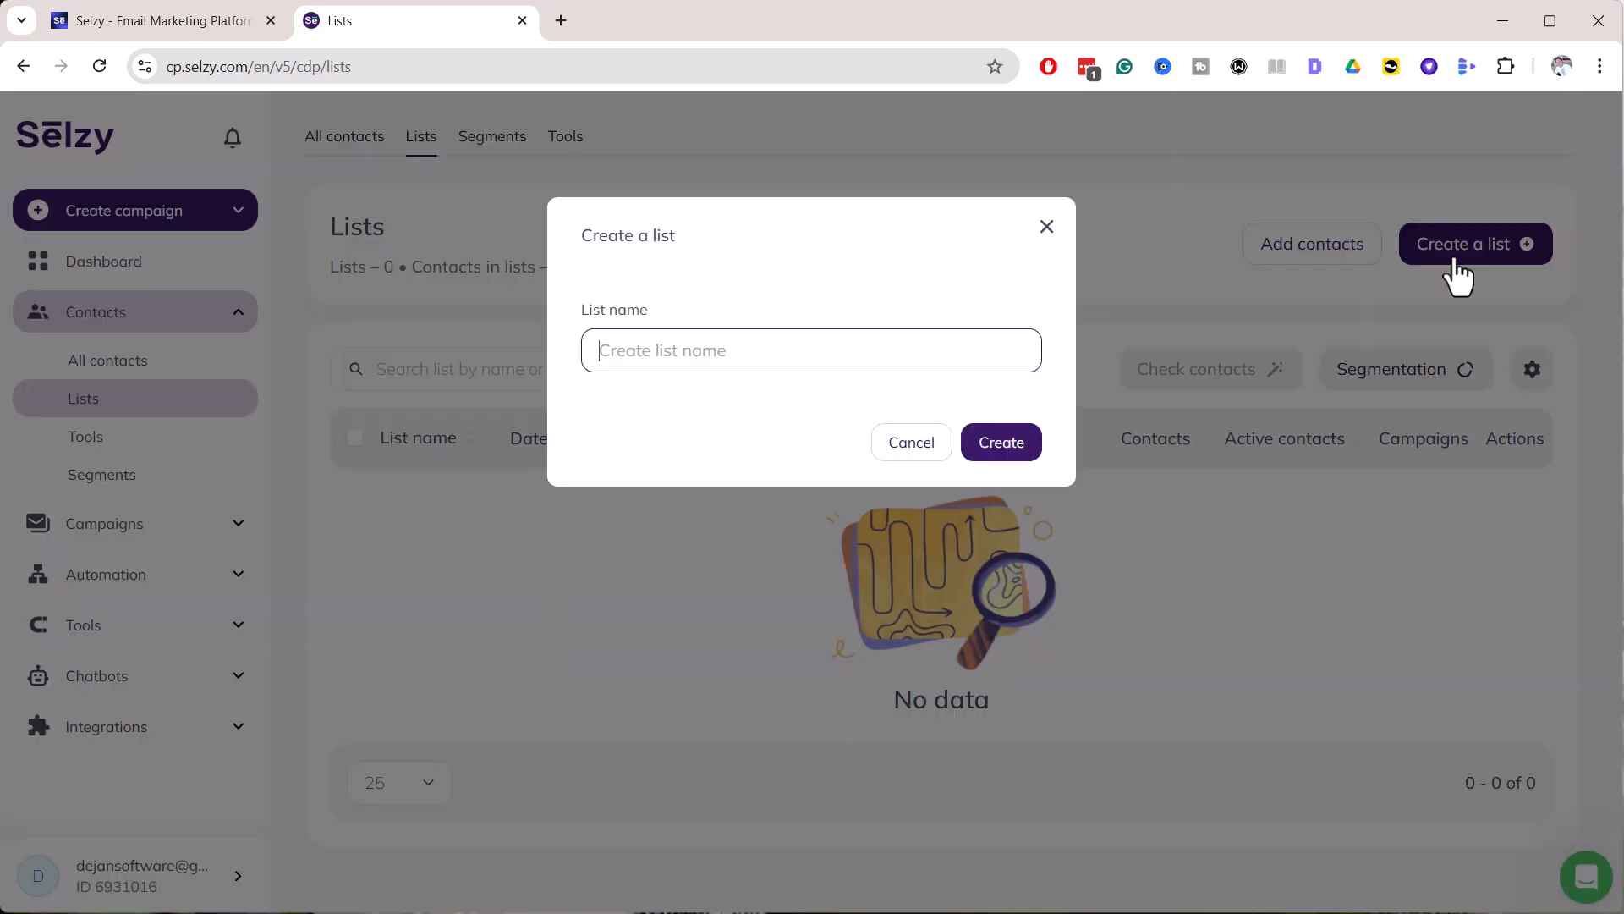
click(647, 358)
text(Scrum Email Course)
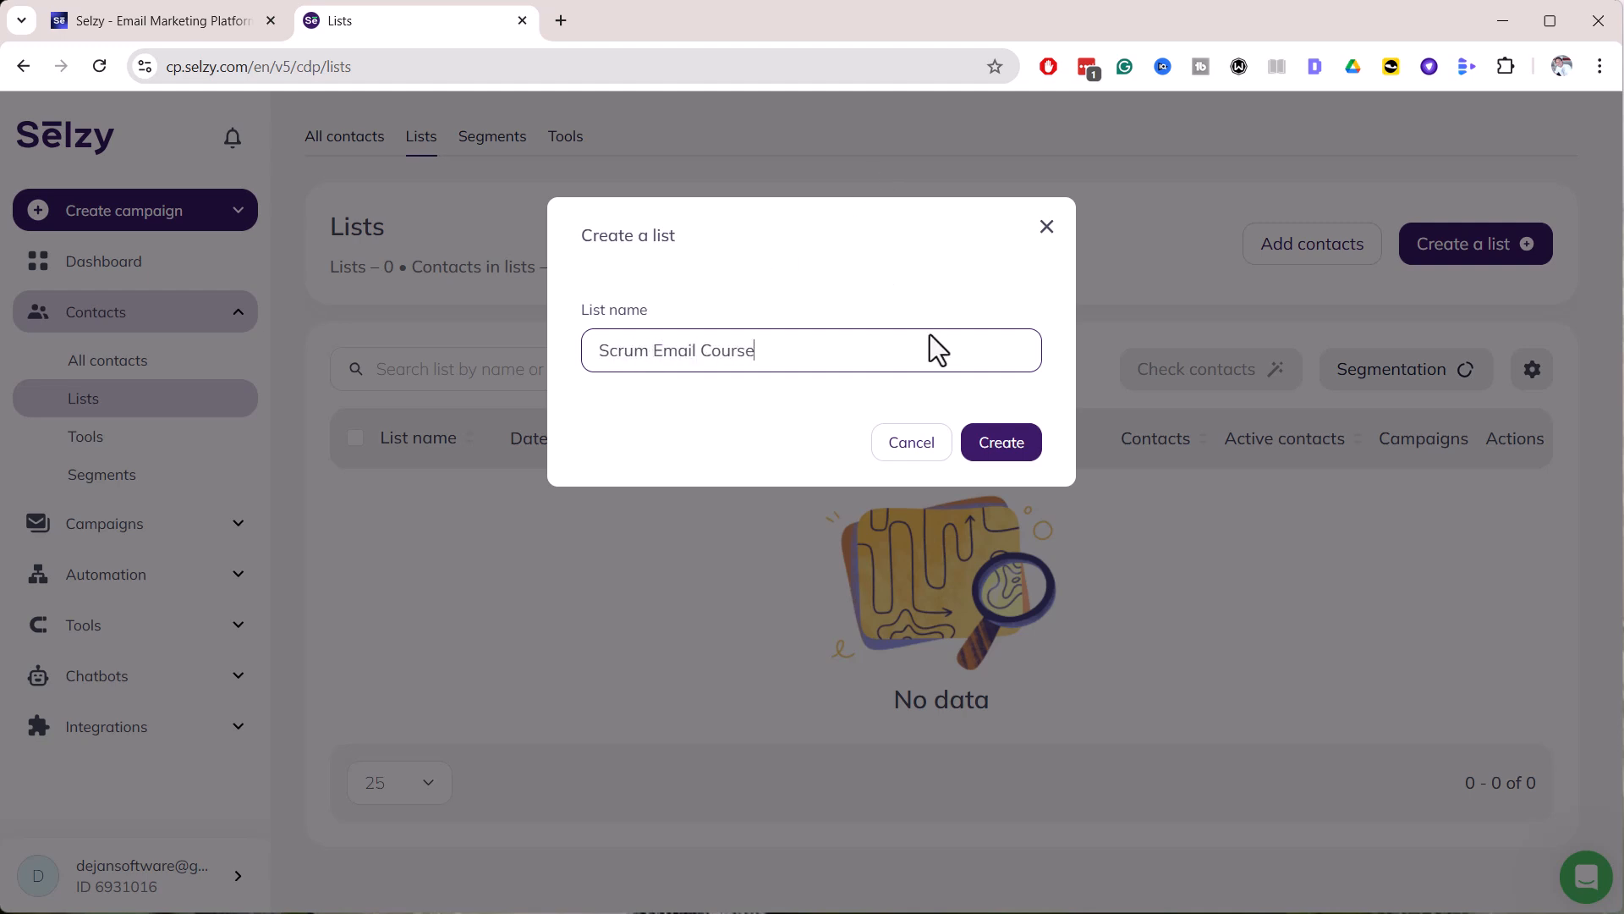
click(996, 451)
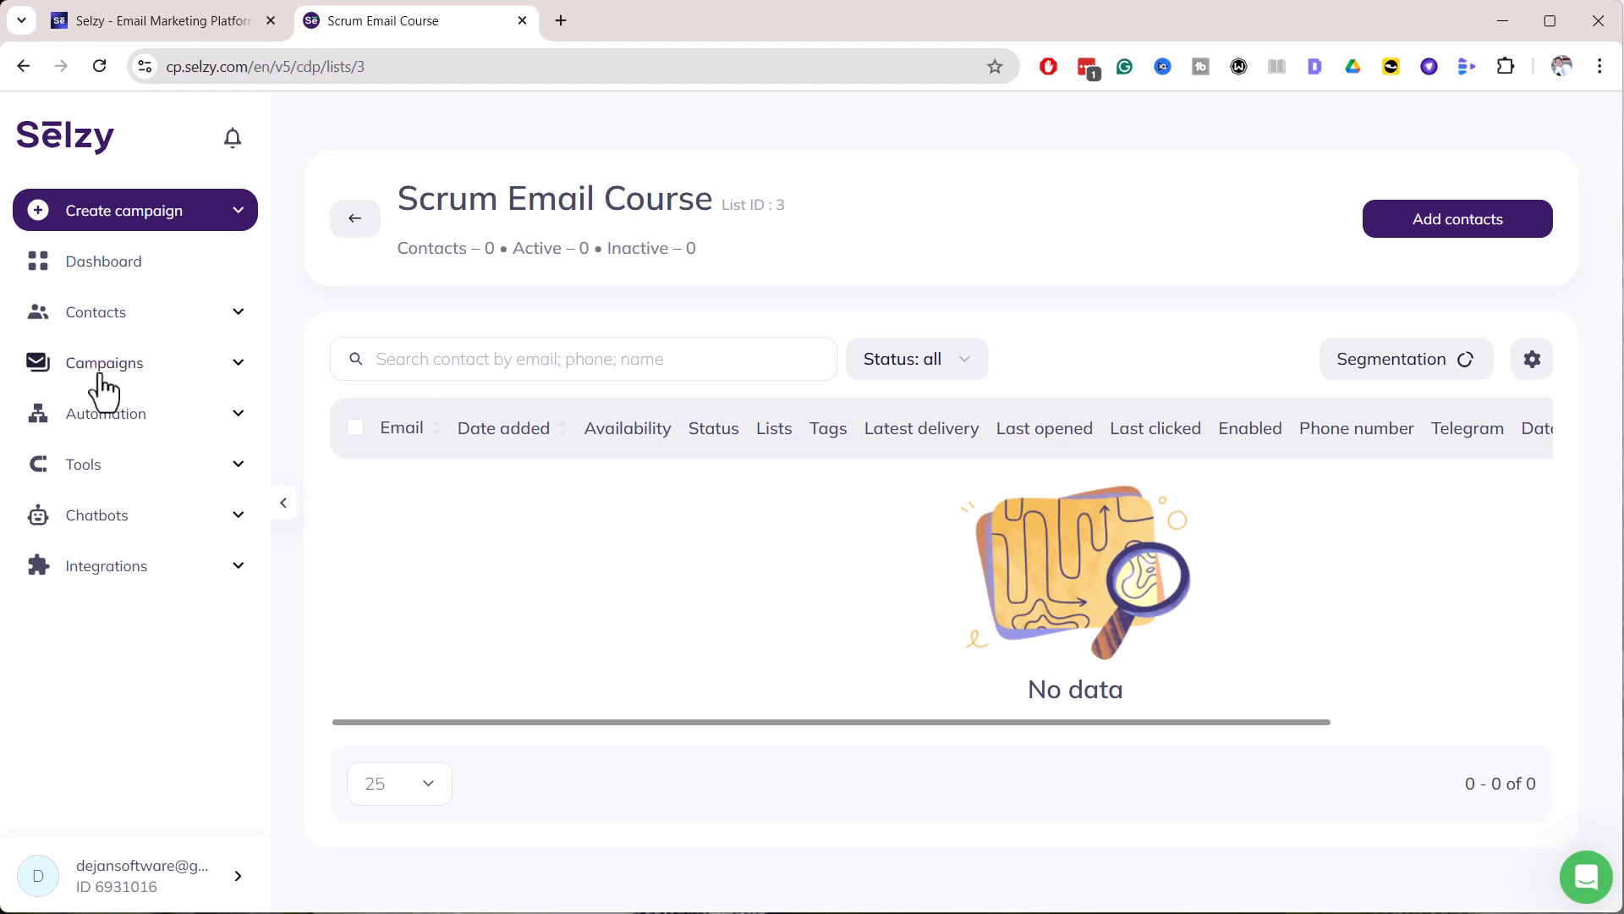
Create a new automation chain using the 'Chain from scratch' template
click(104, 415)
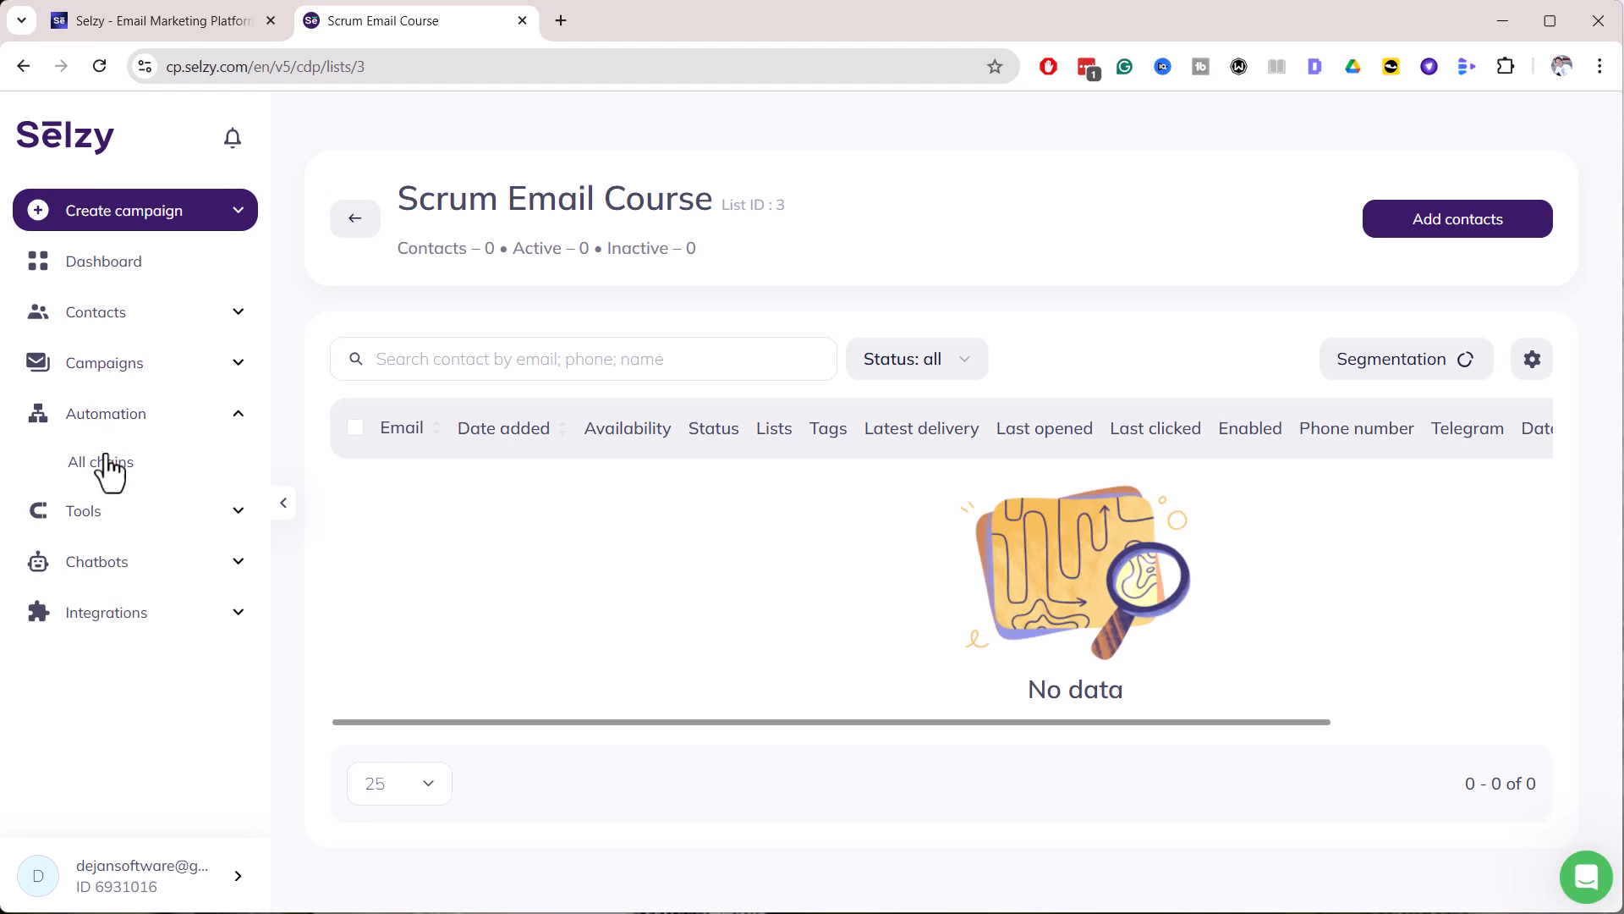
click(105, 471)
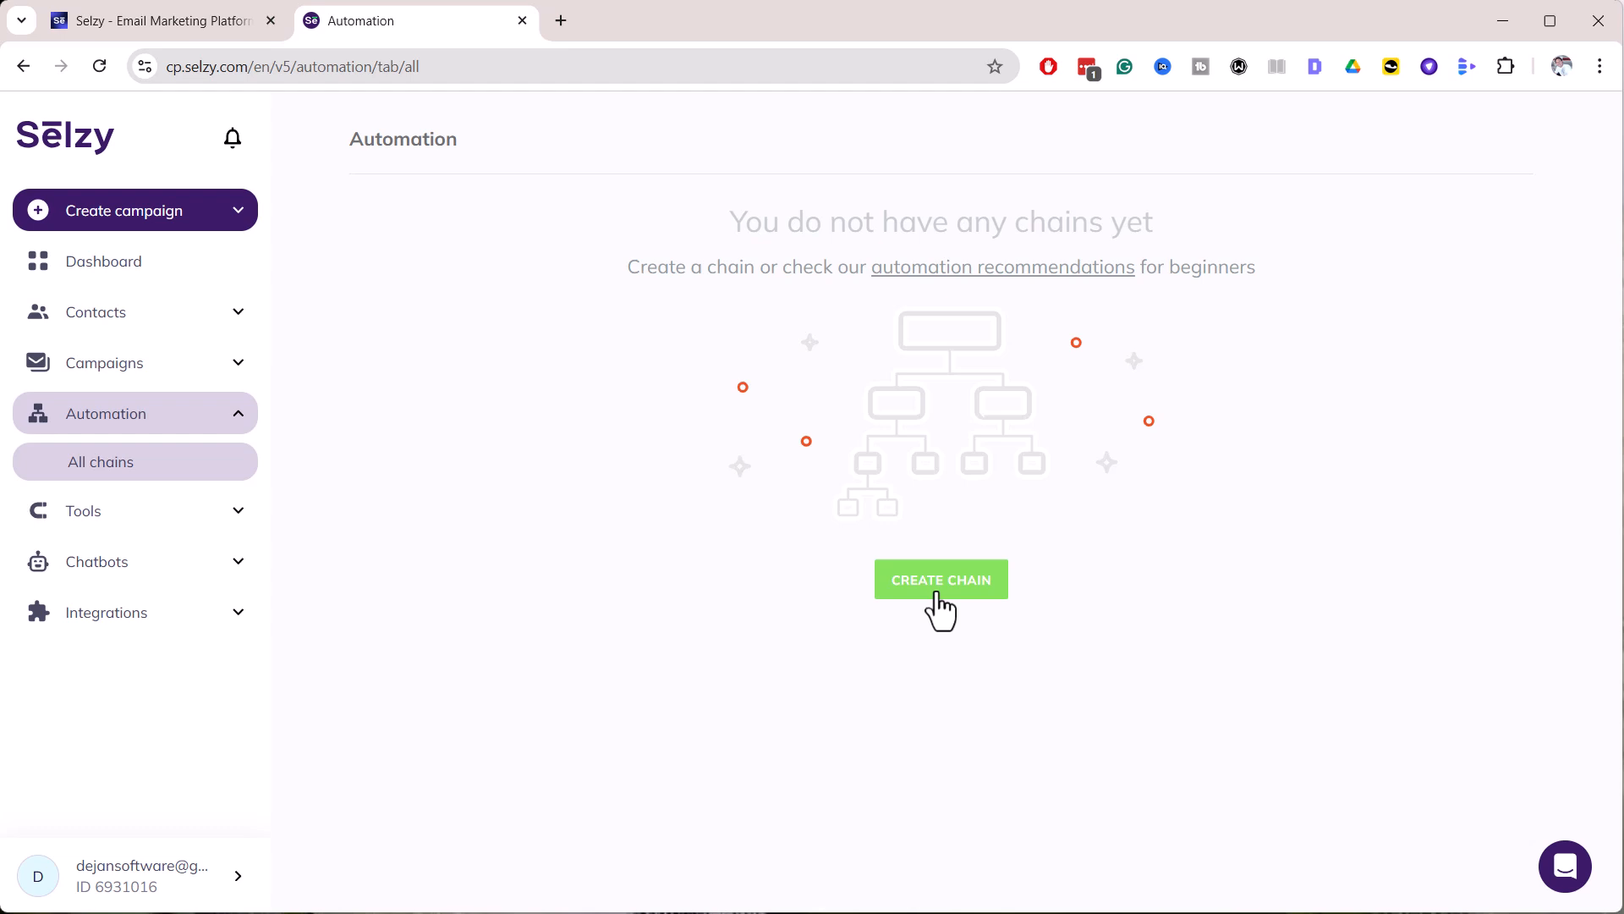
click(938, 594)
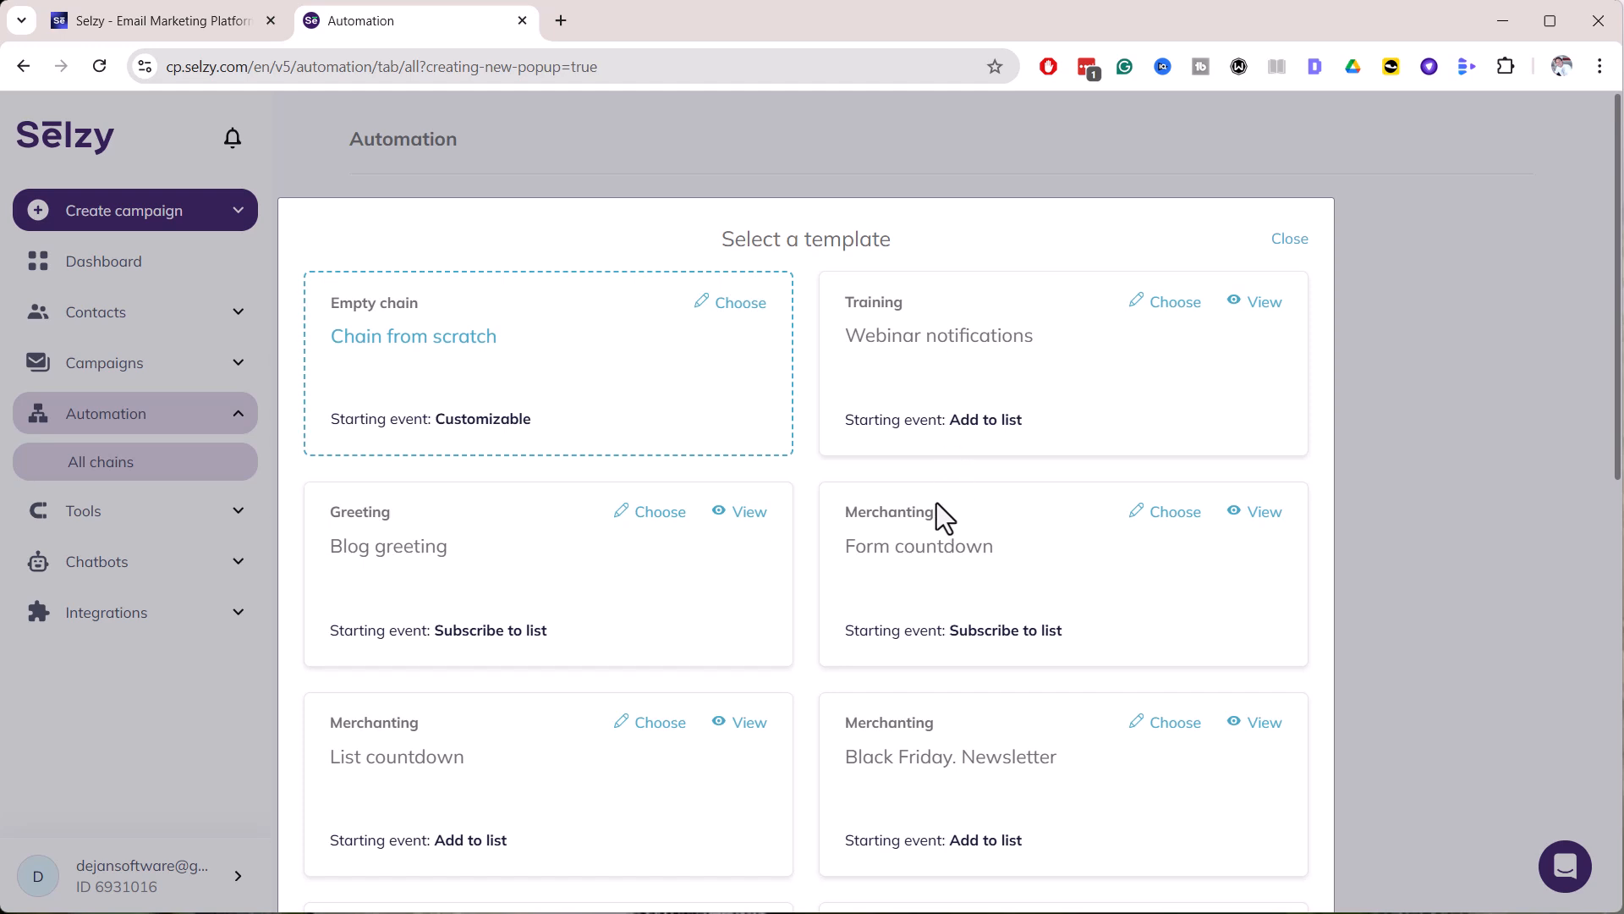
click(420, 338)
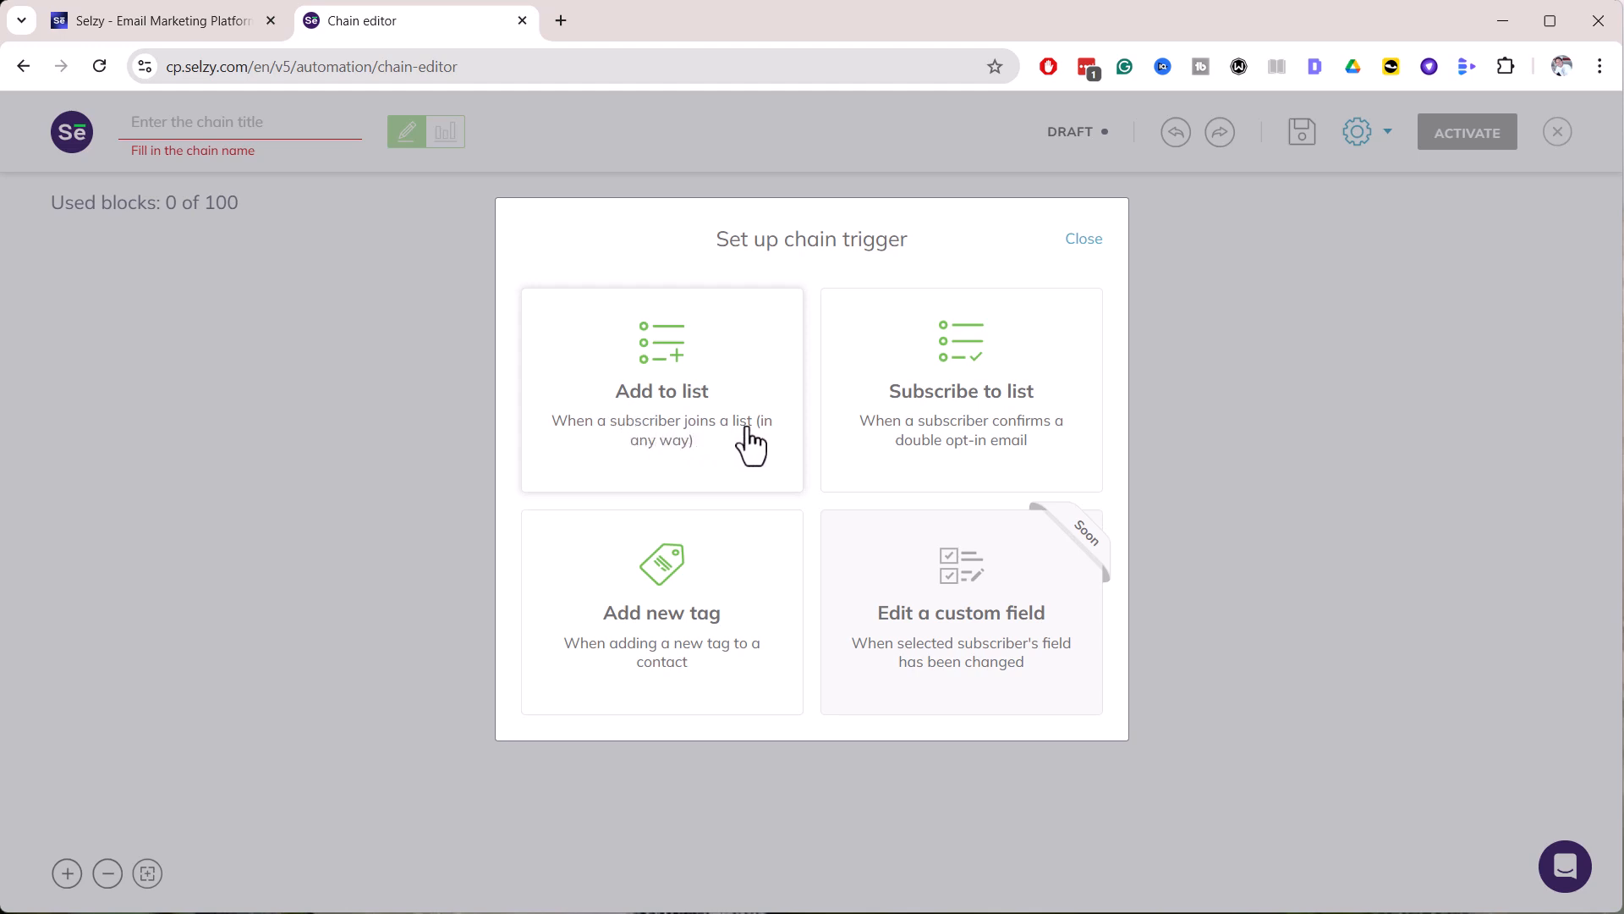
Set the chain trigger to a contact being added to the Scrum Email Course list
click(682, 380)
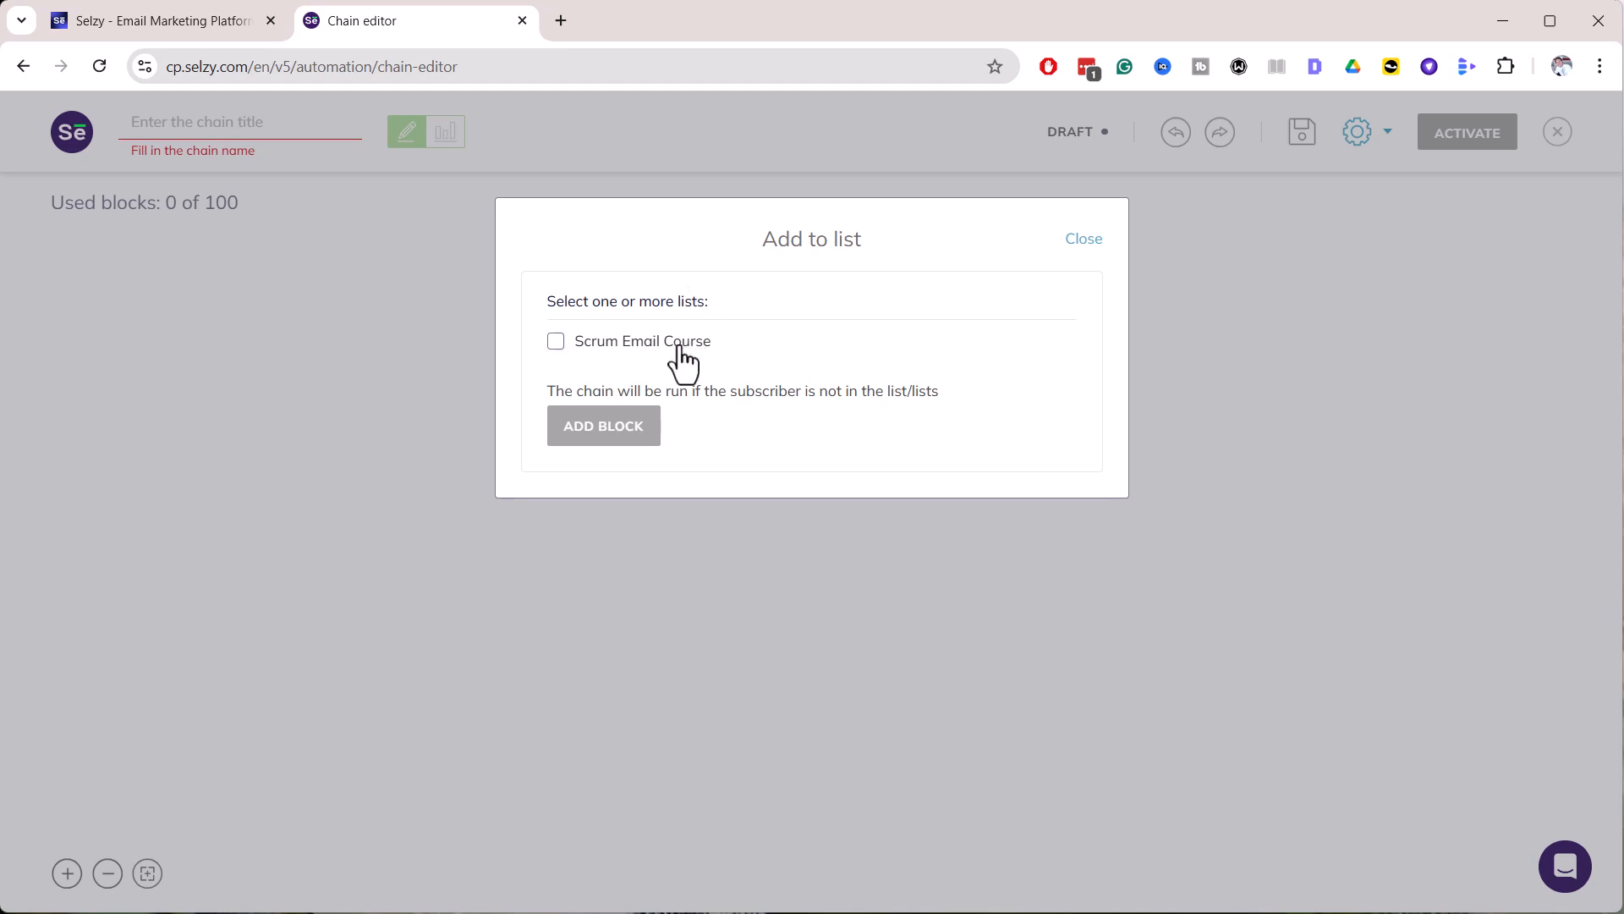
click(556, 342)
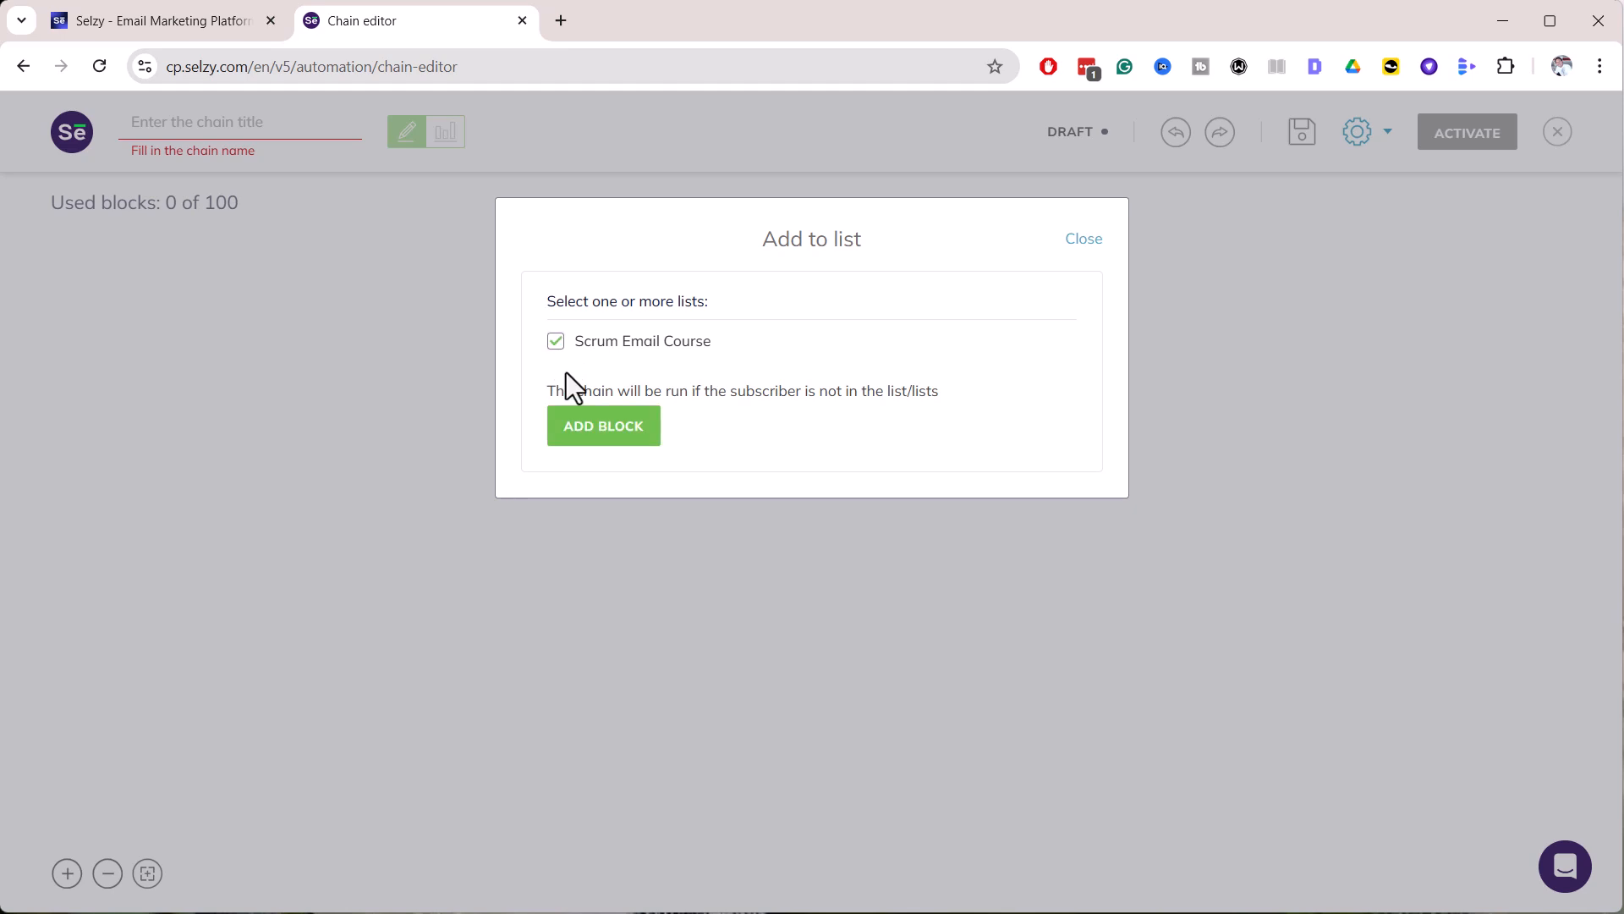
click(597, 425)
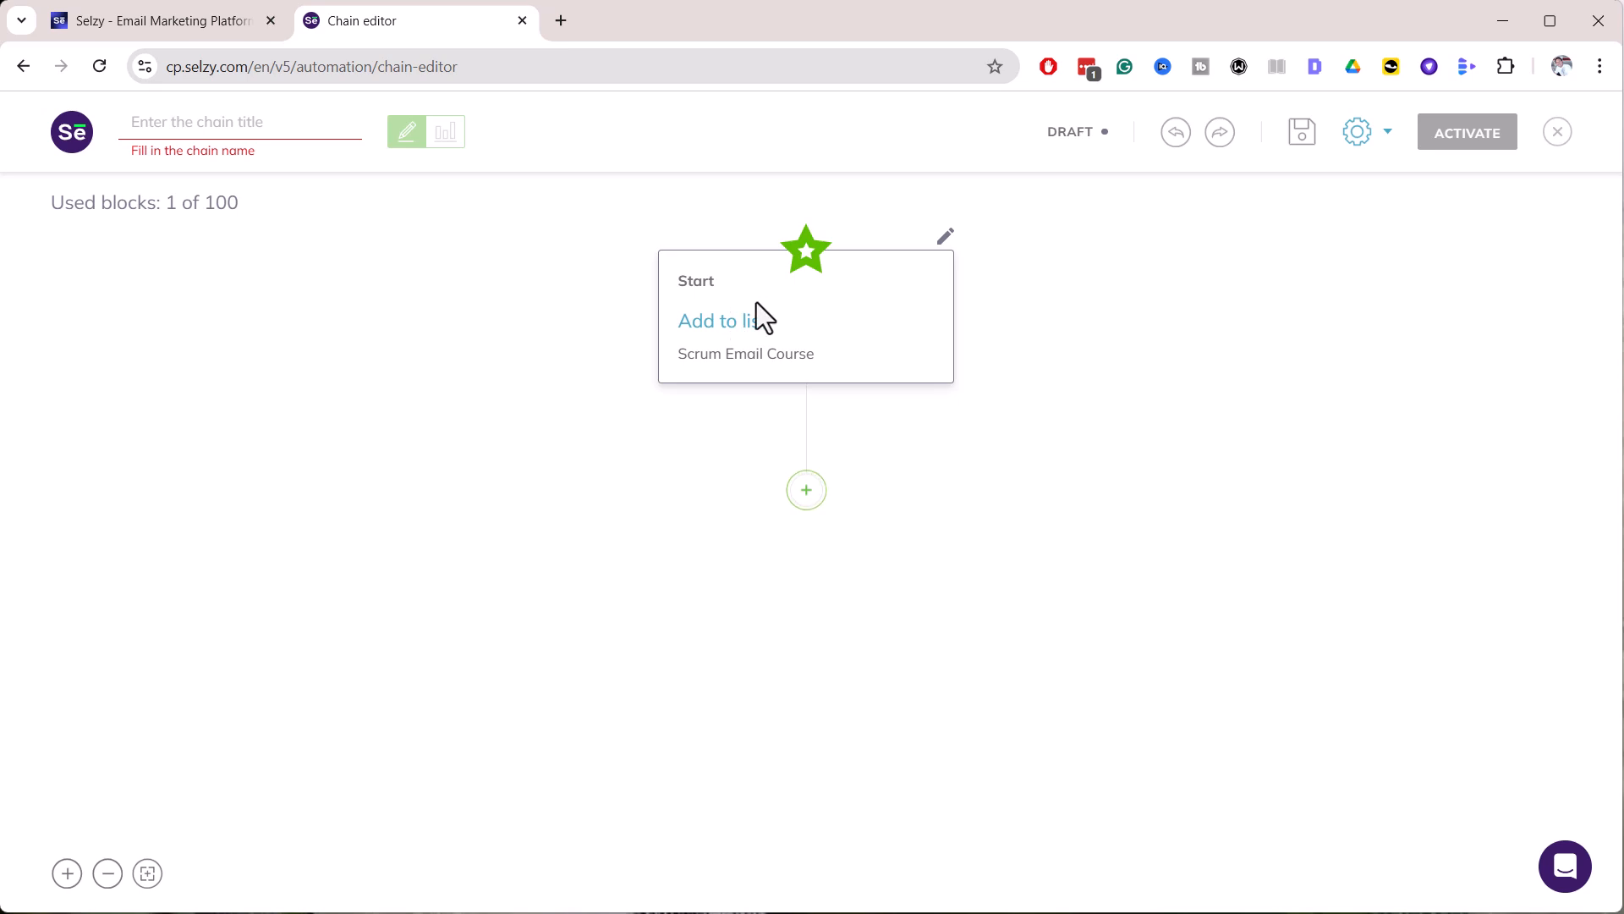
Add a Send email action after the trigger and bring up the eMail Course folder
click(806, 491)
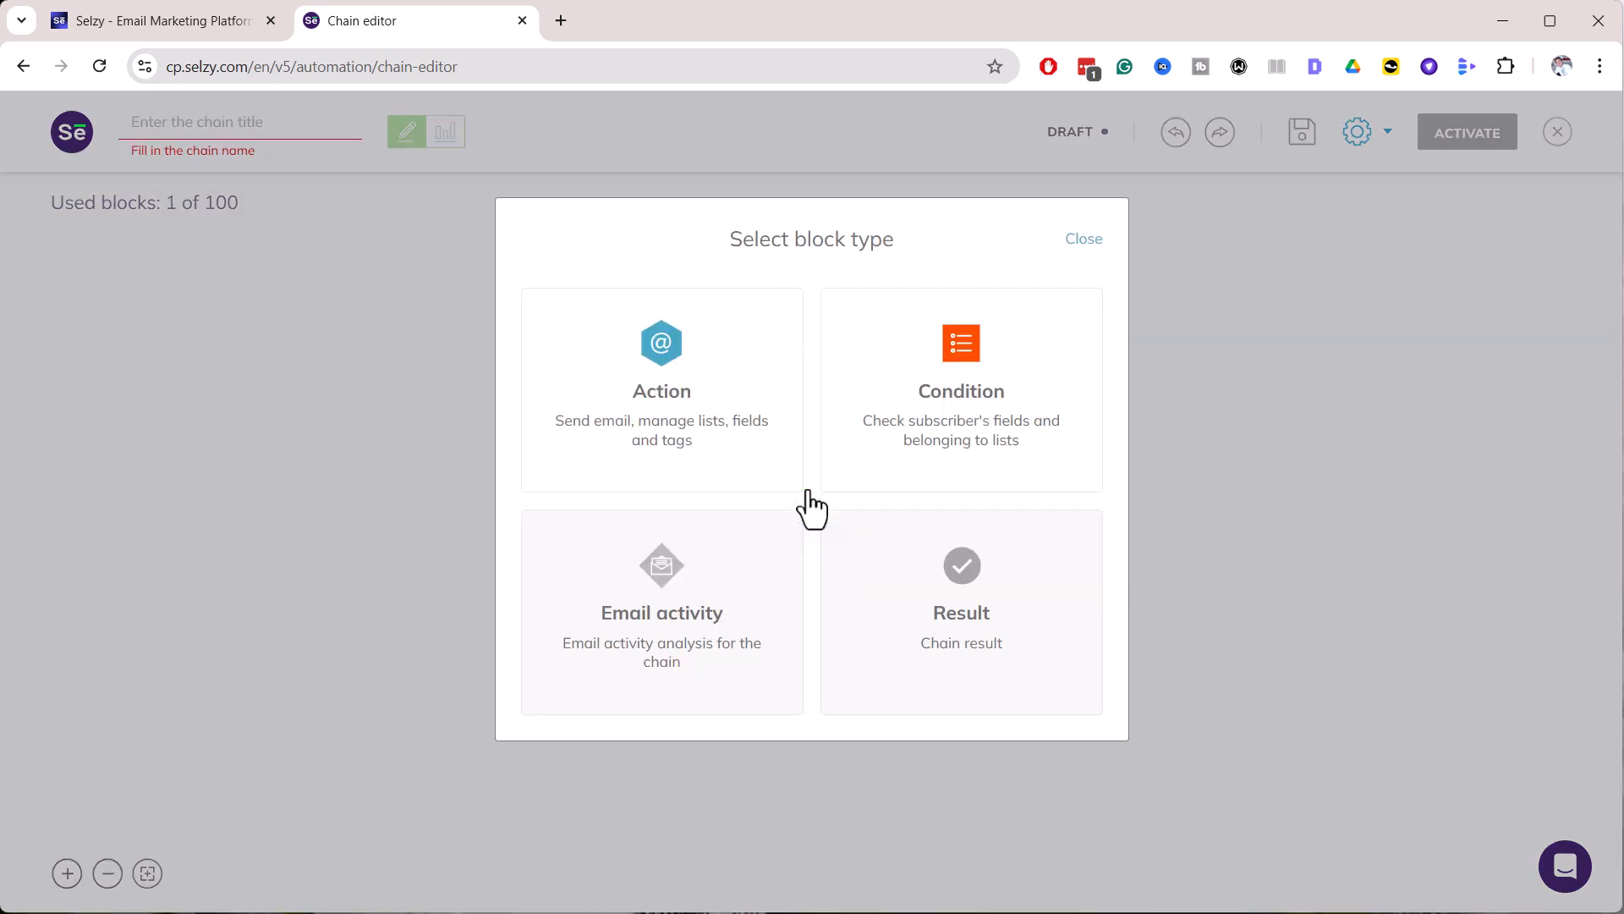
click(672, 394)
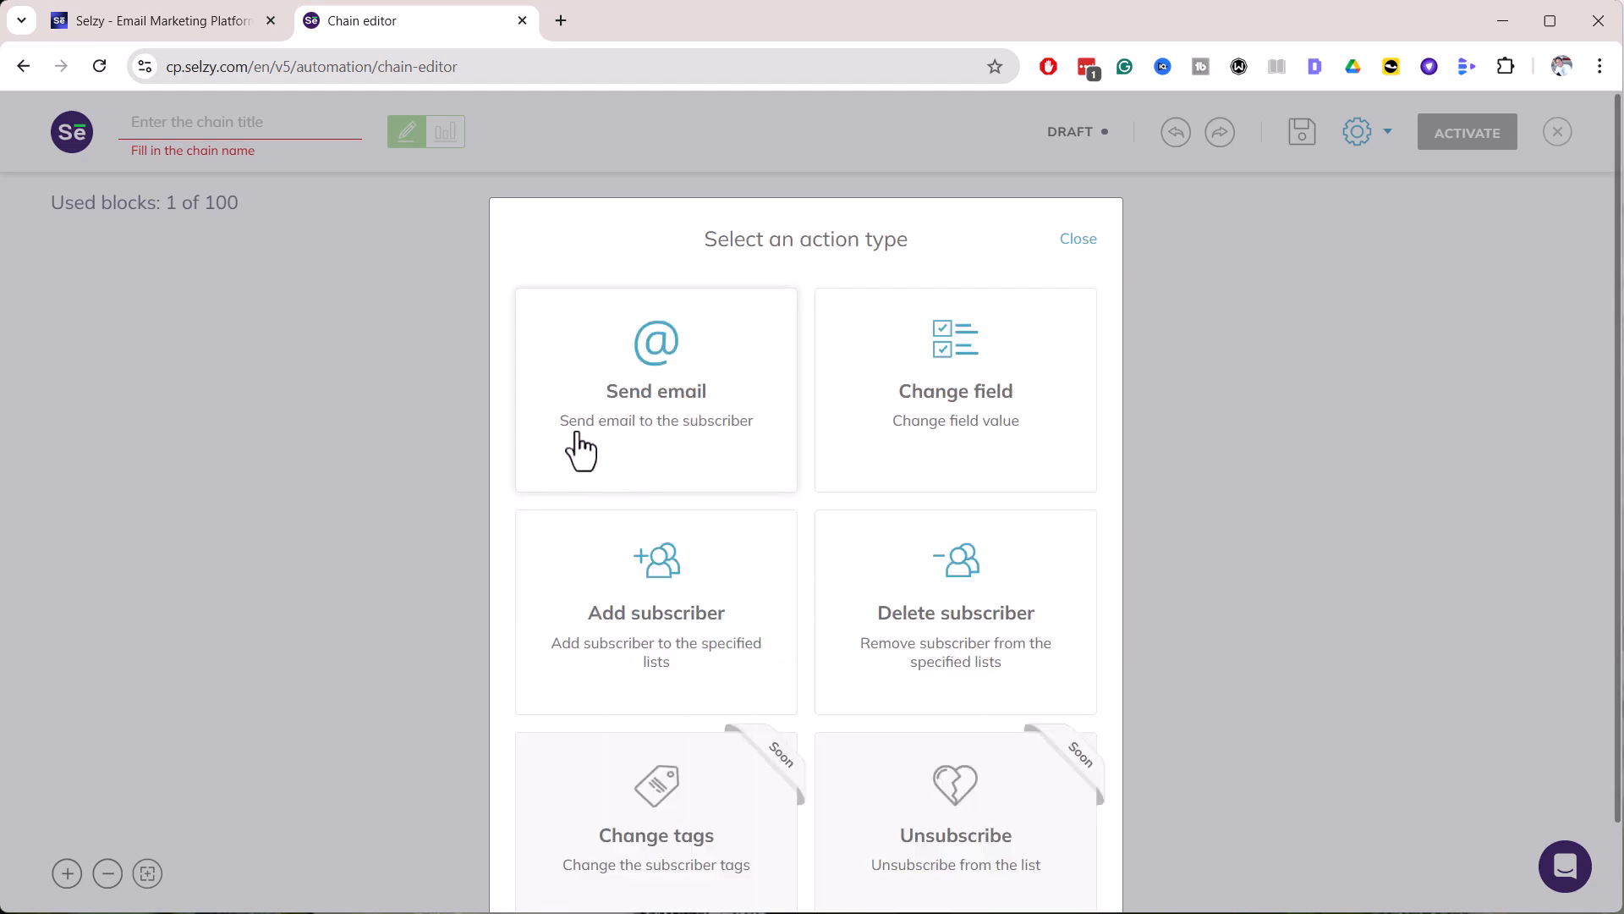
click(677, 408)
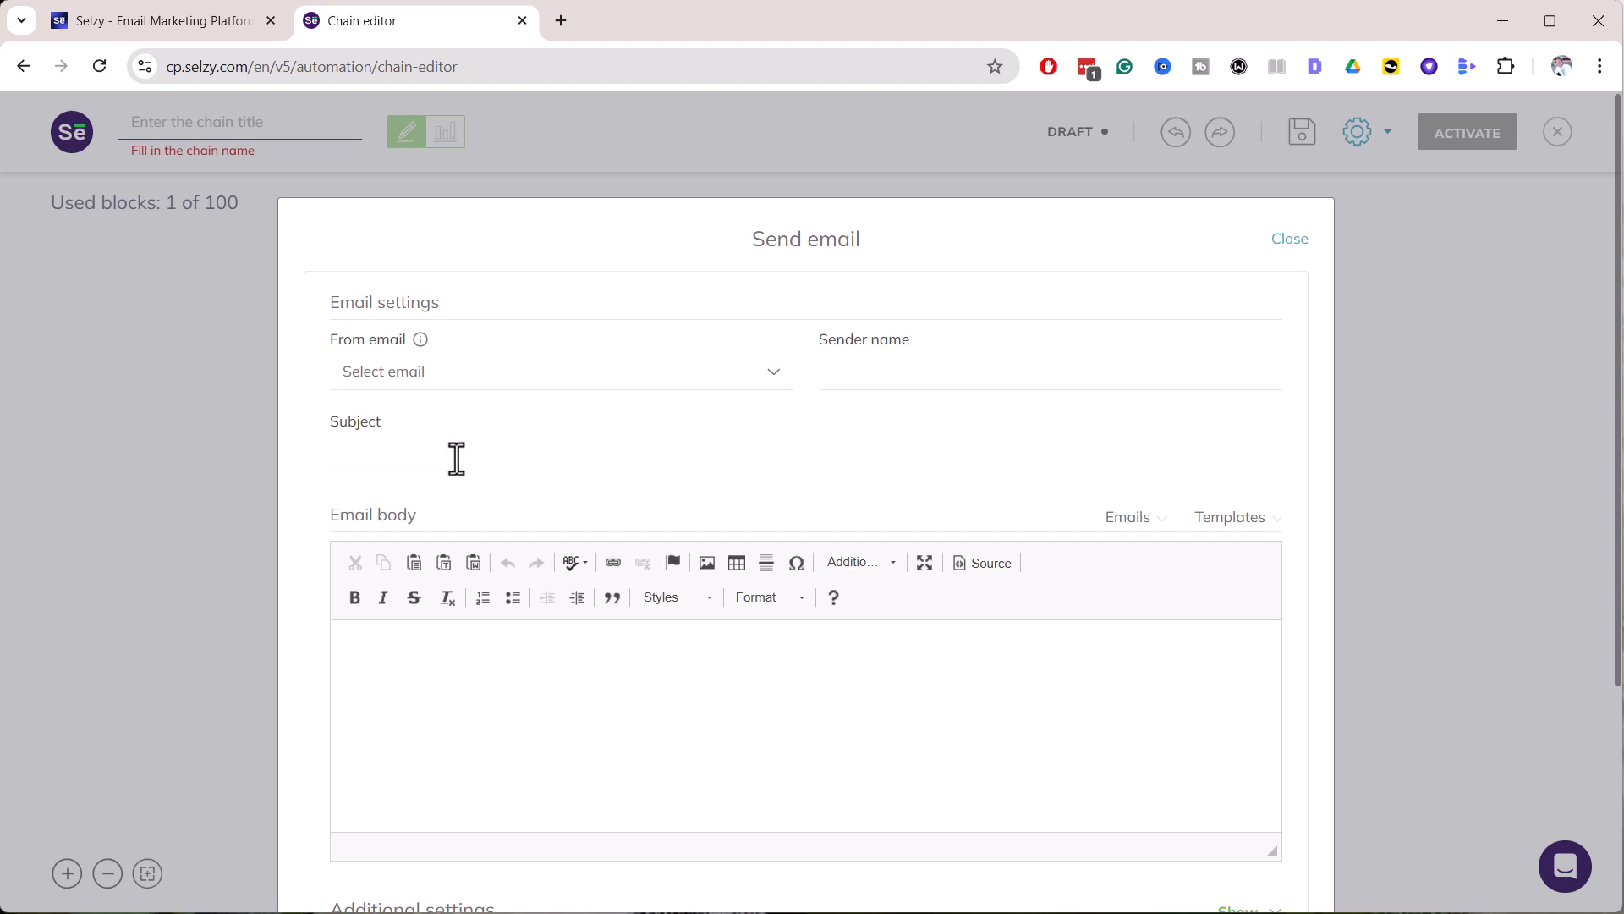
key(alt+Tab)
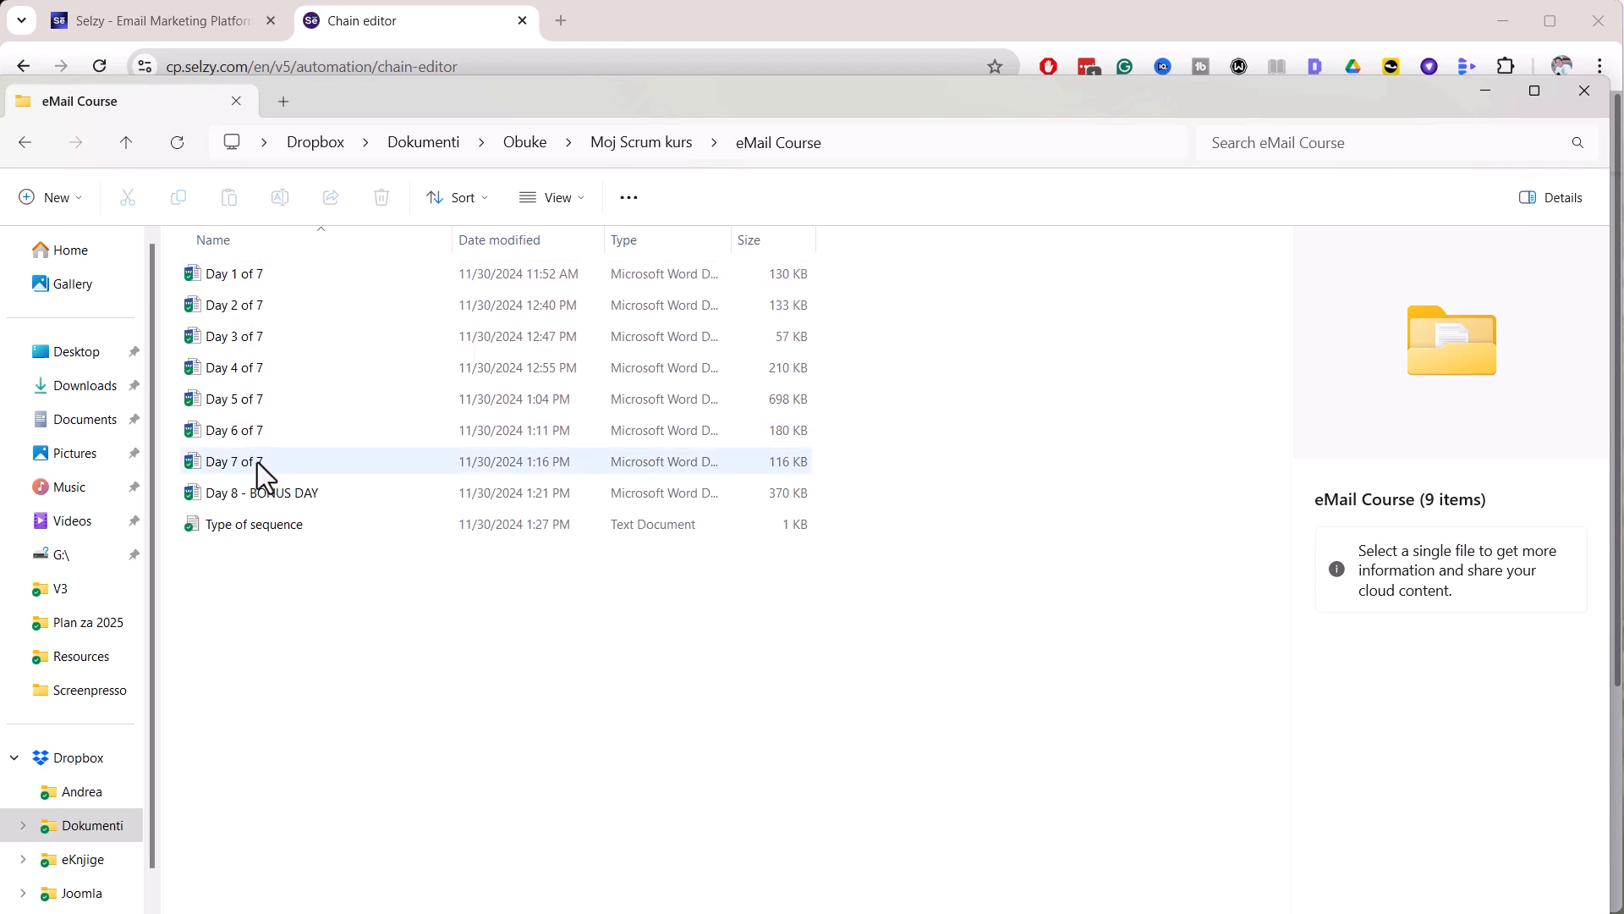
double_click(229, 272)
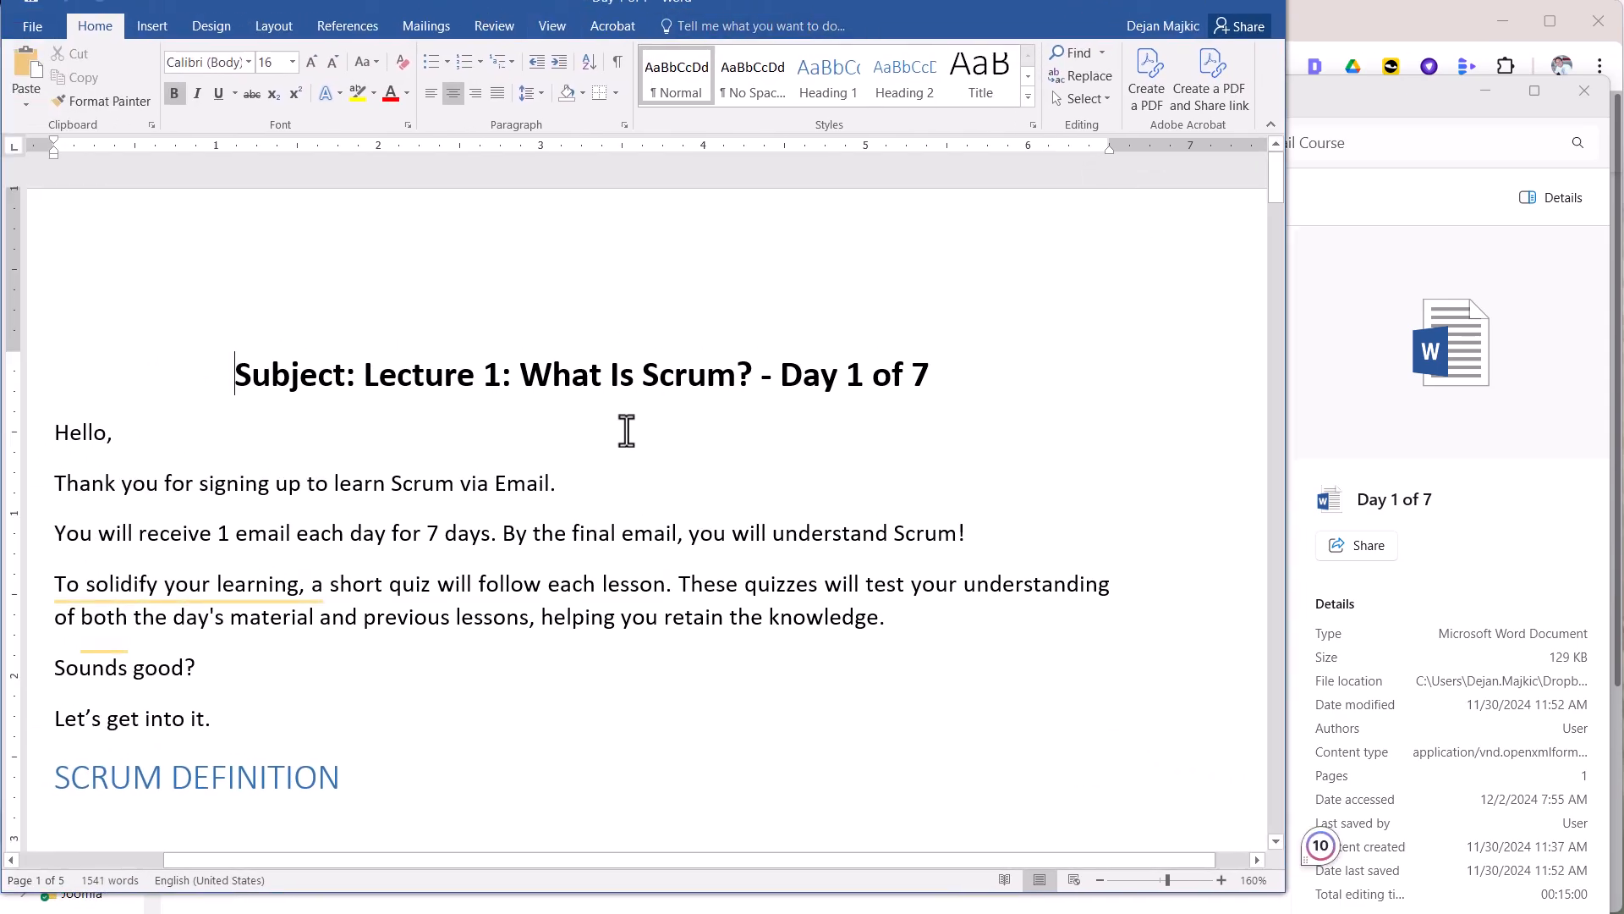
scroll(575, 391, down, 10)
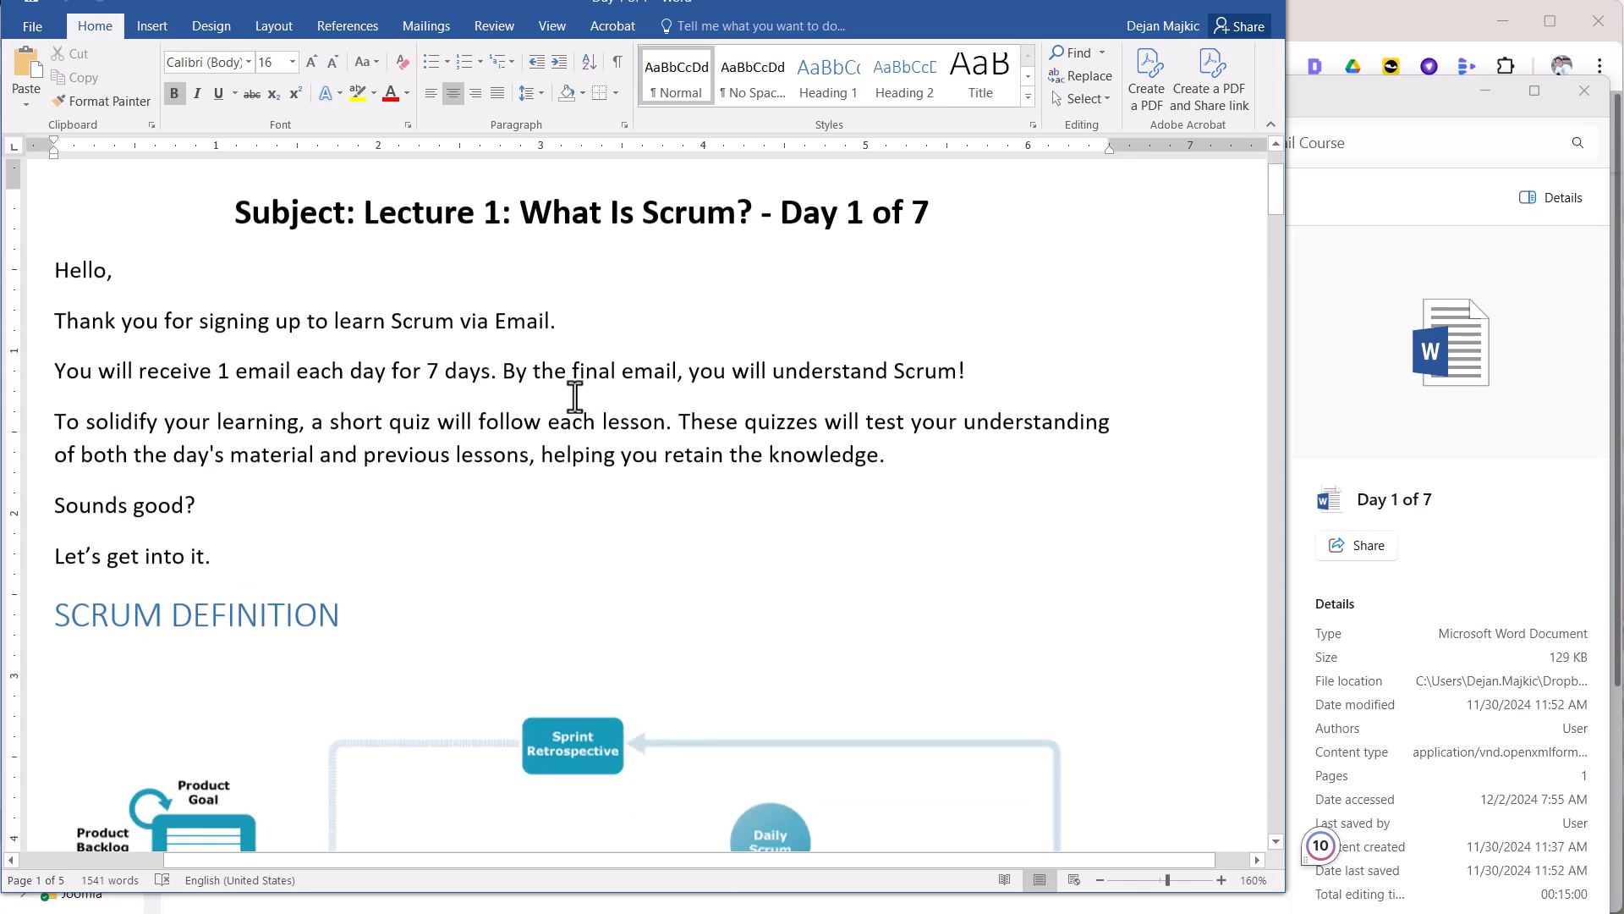
scroll(575, 396, down, 10)
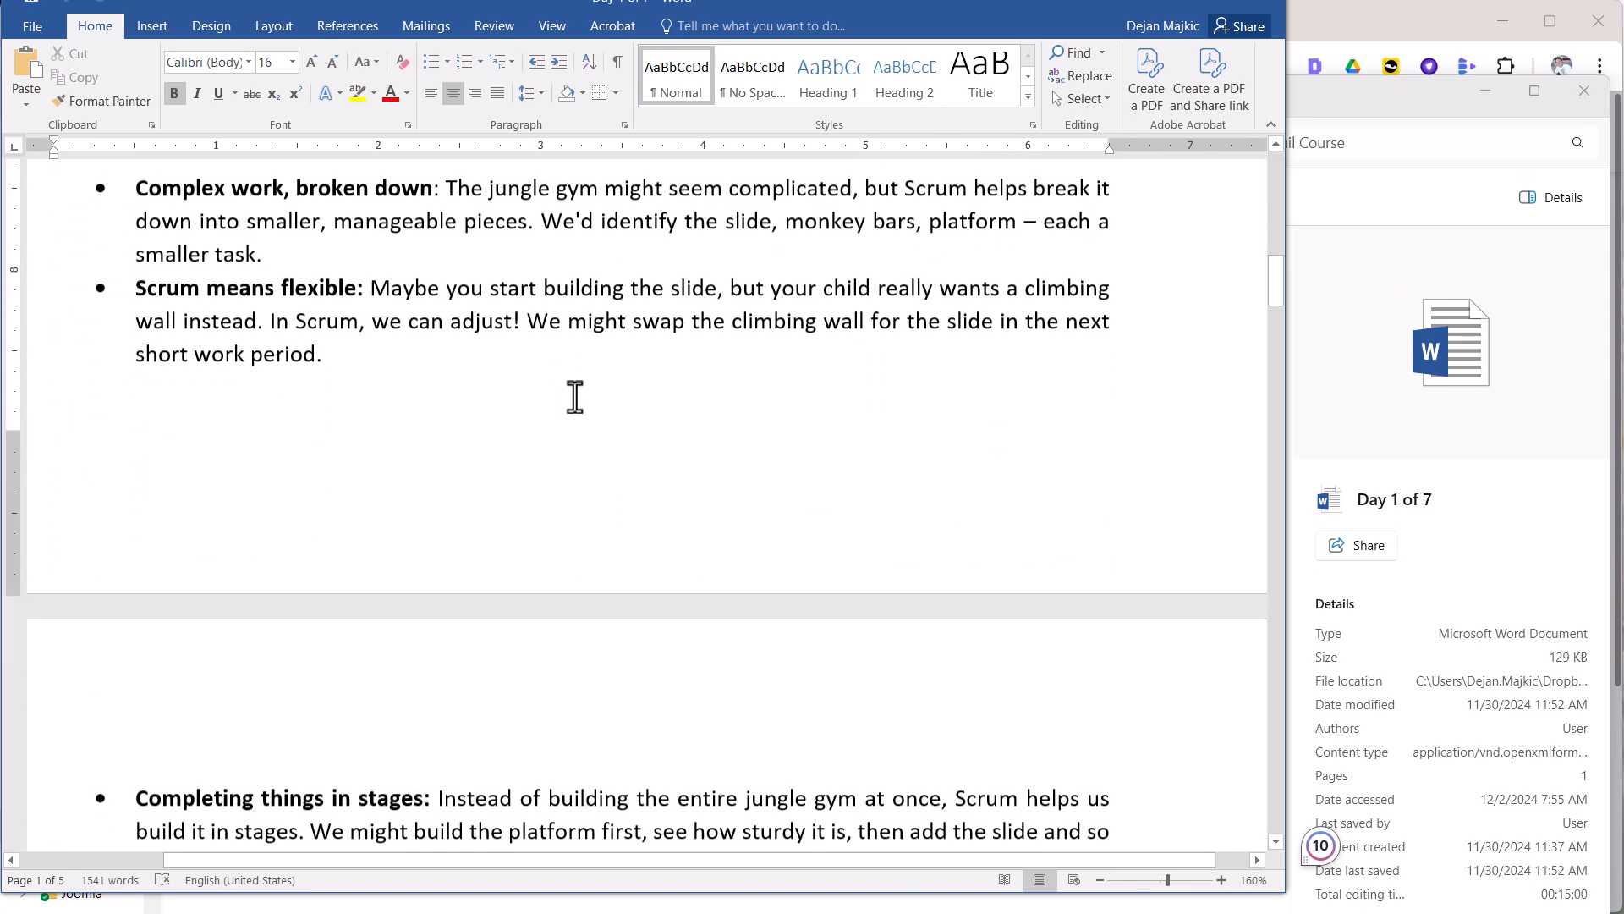
scroll(575, 396, down, 10)
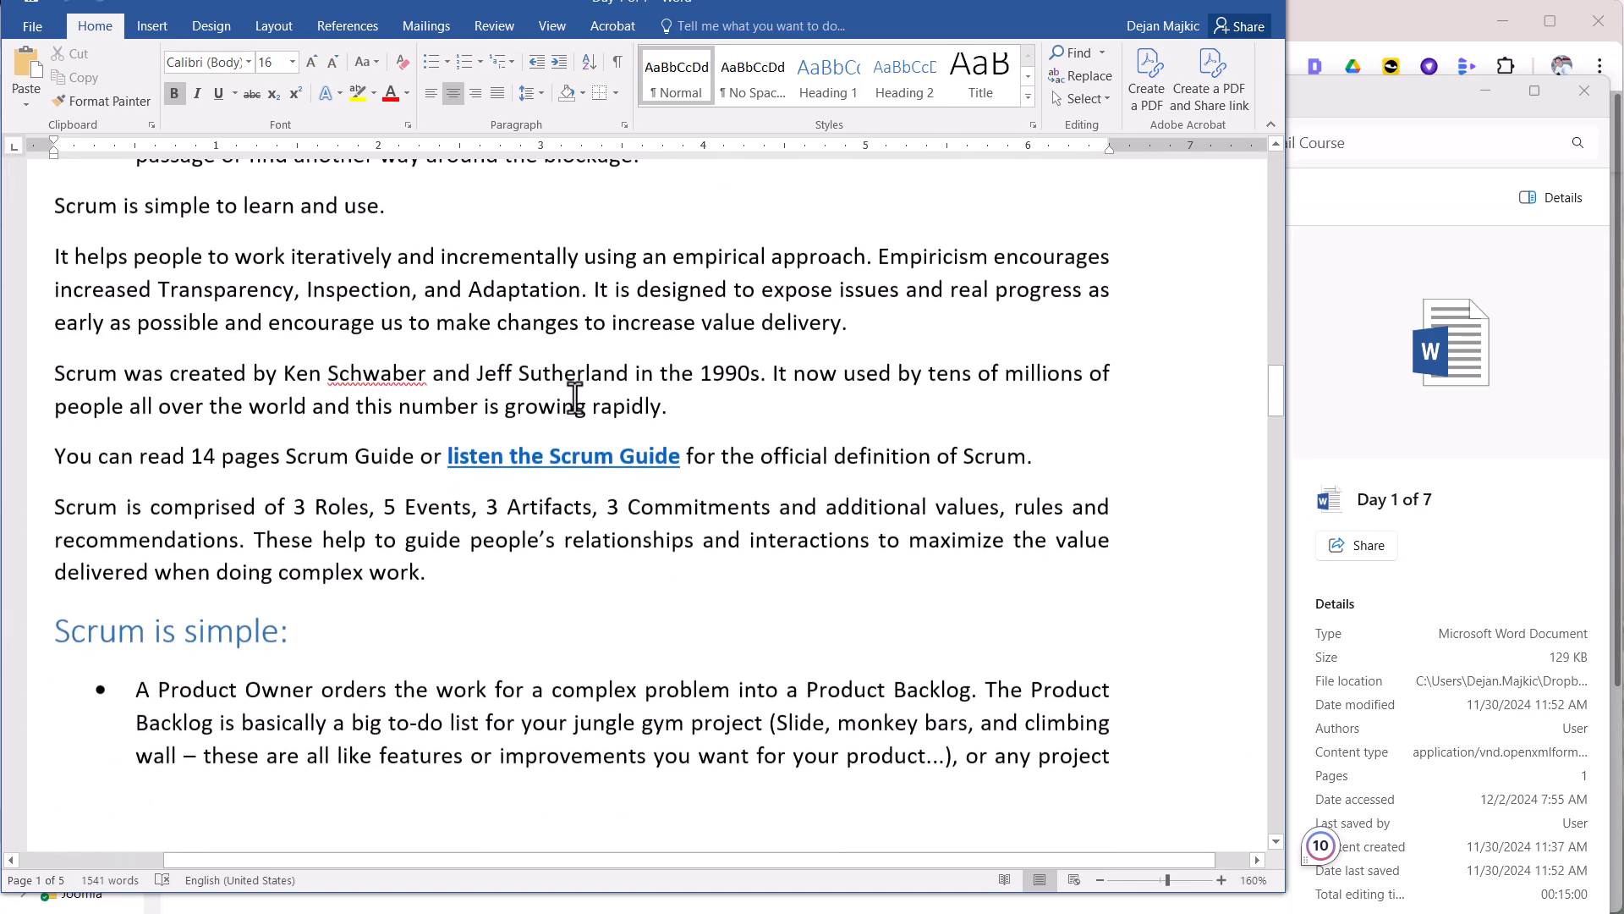
scroll(575, 398, down, 10)
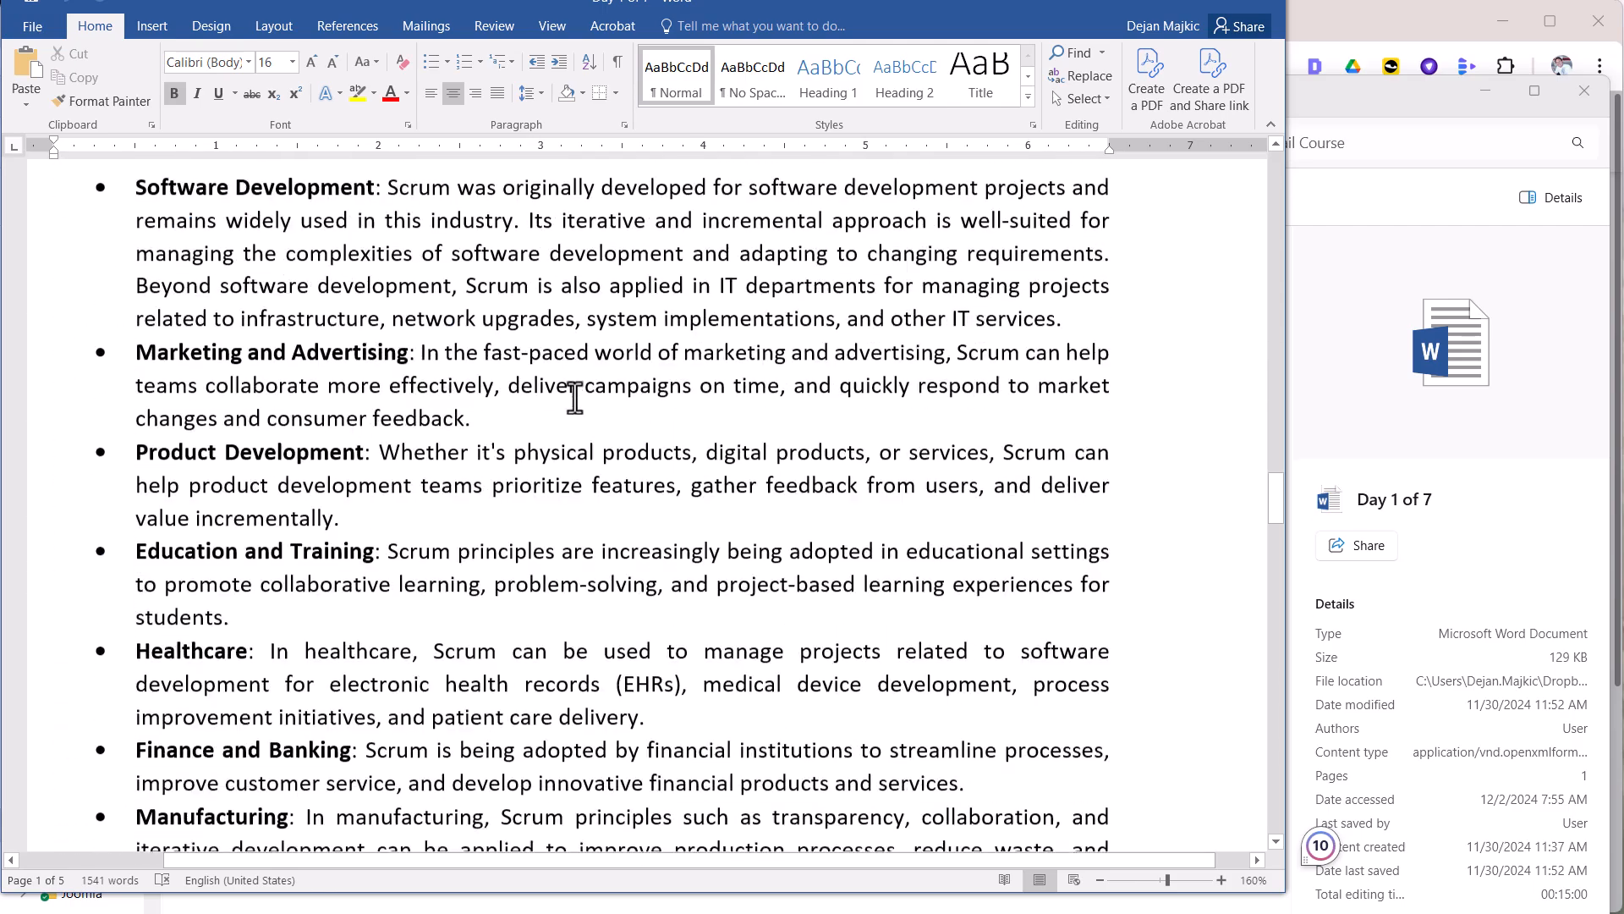
scroll(575, 397, down, 10)
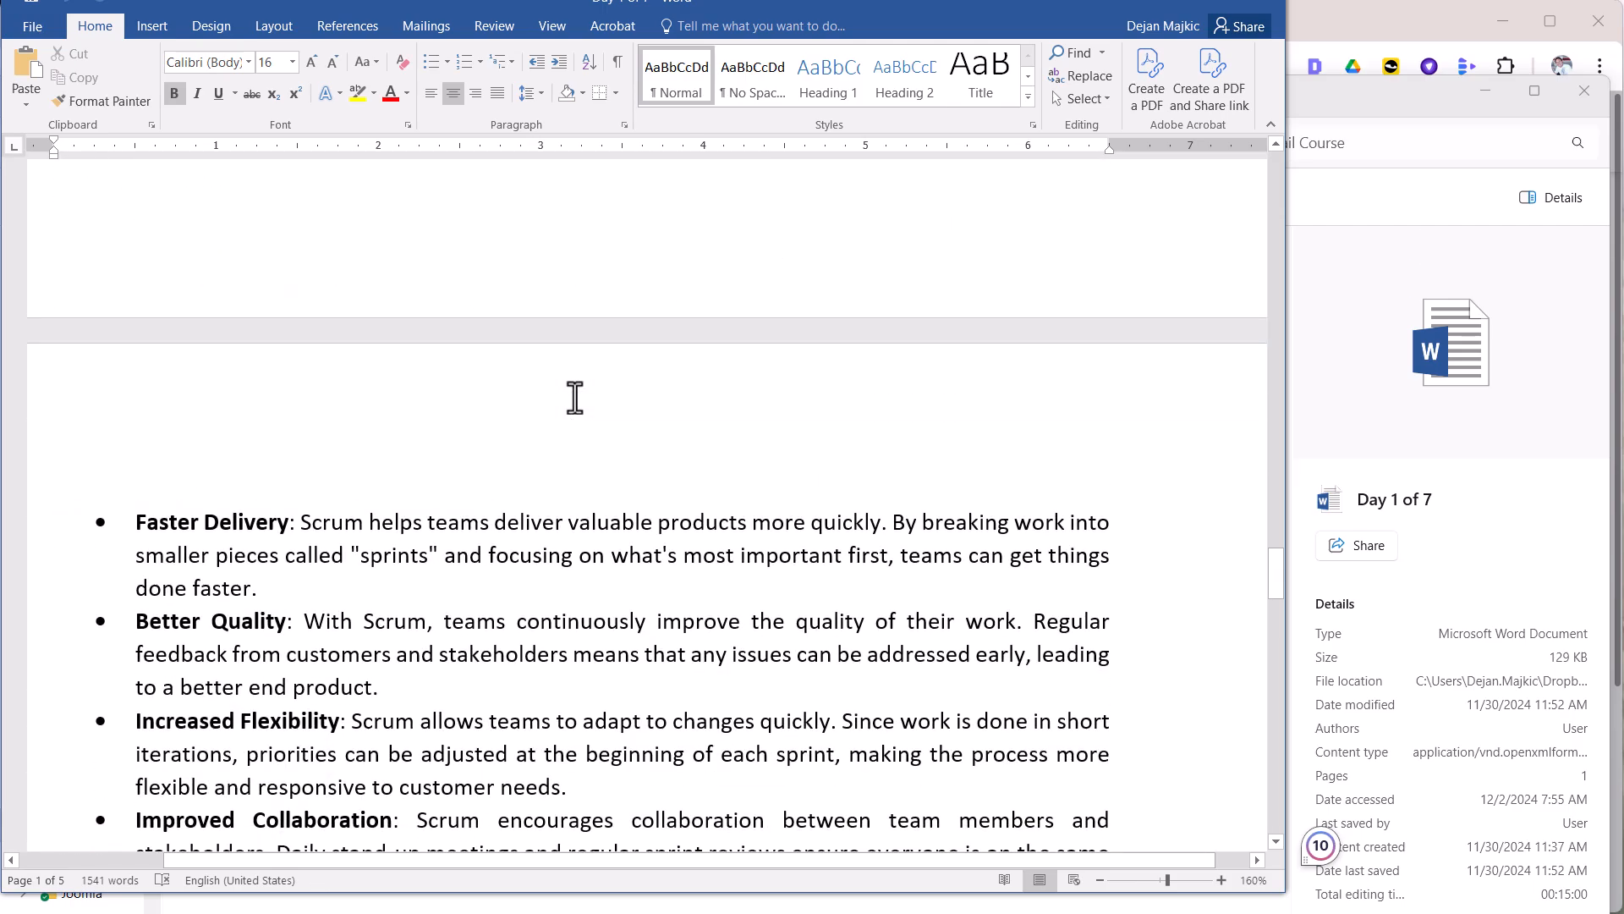
scroll(575, 397, down, 10)
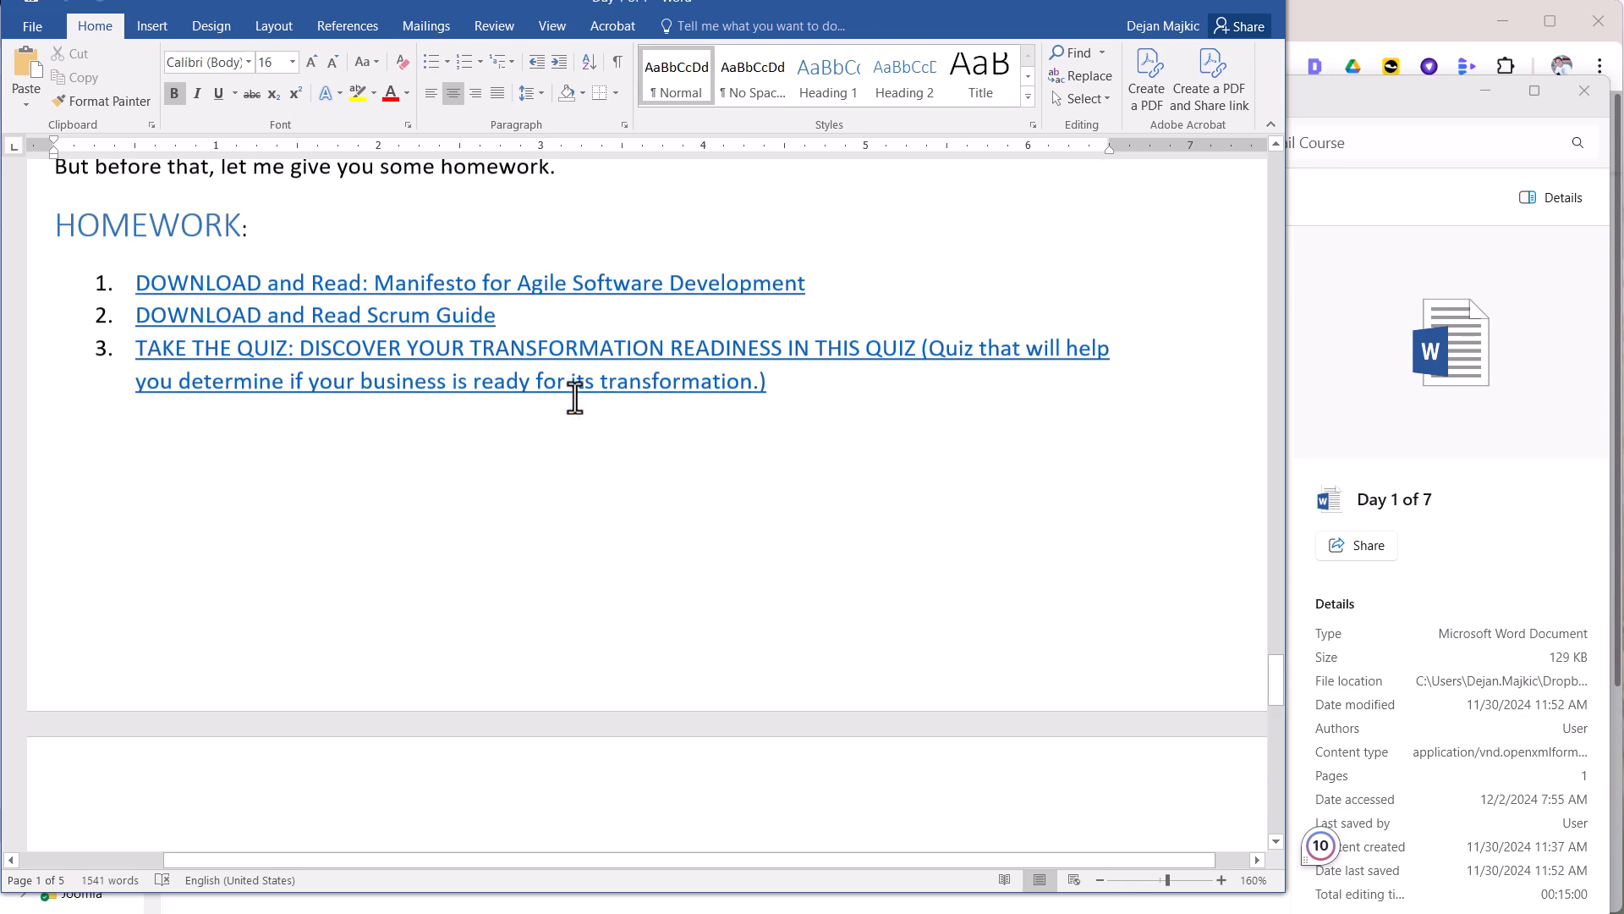
scroll(575, 397, down, 10)
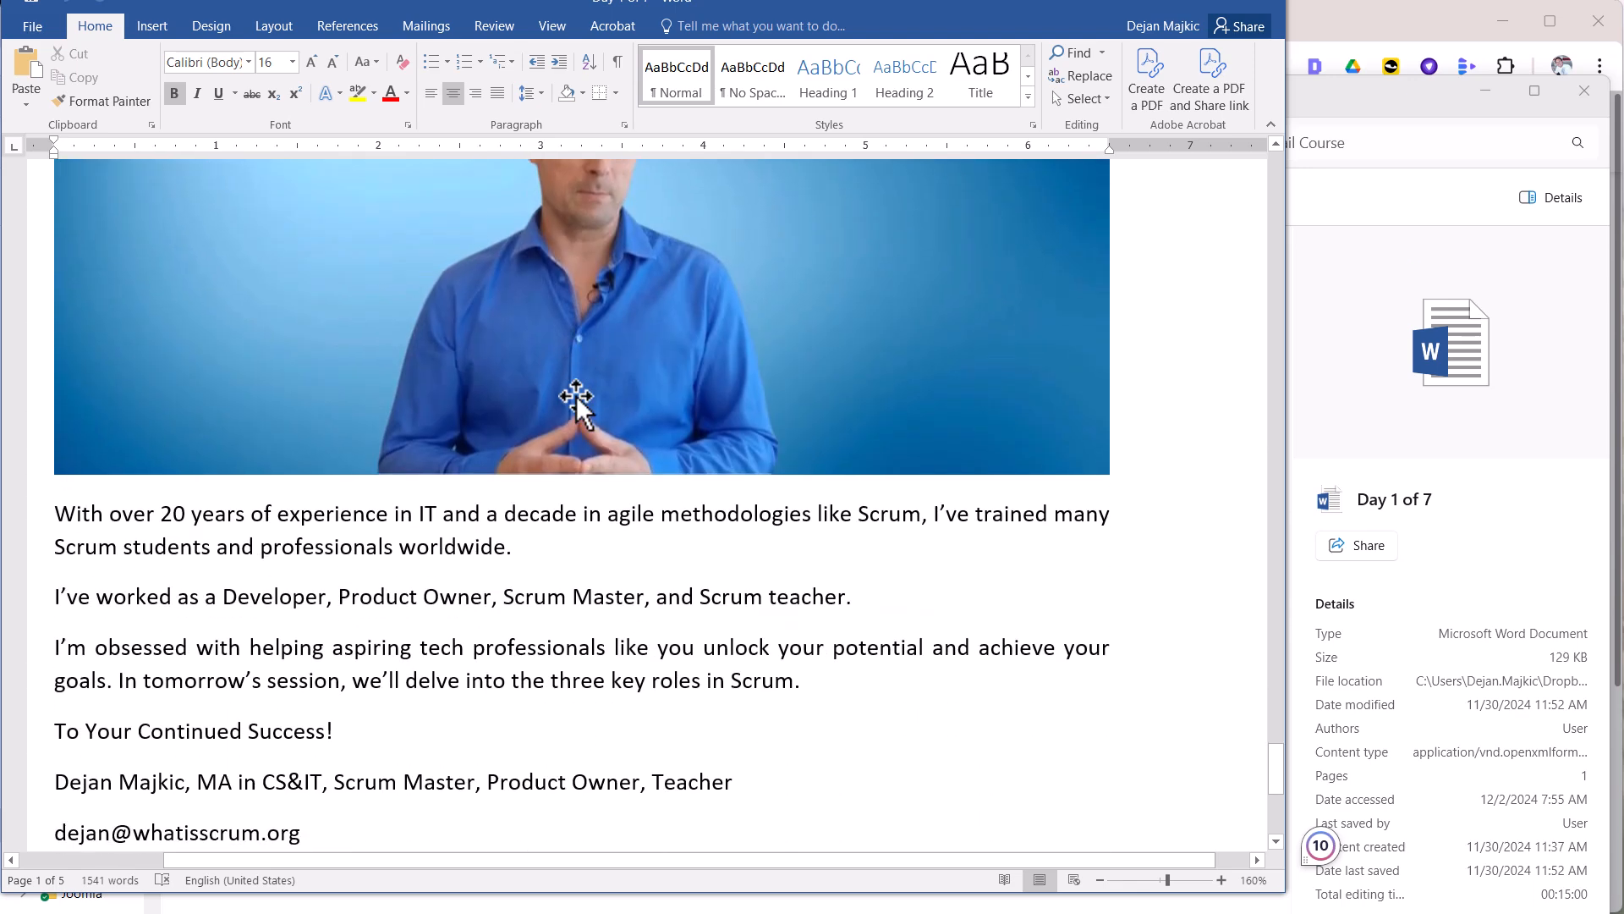
scroll(575, 397, up, 8)
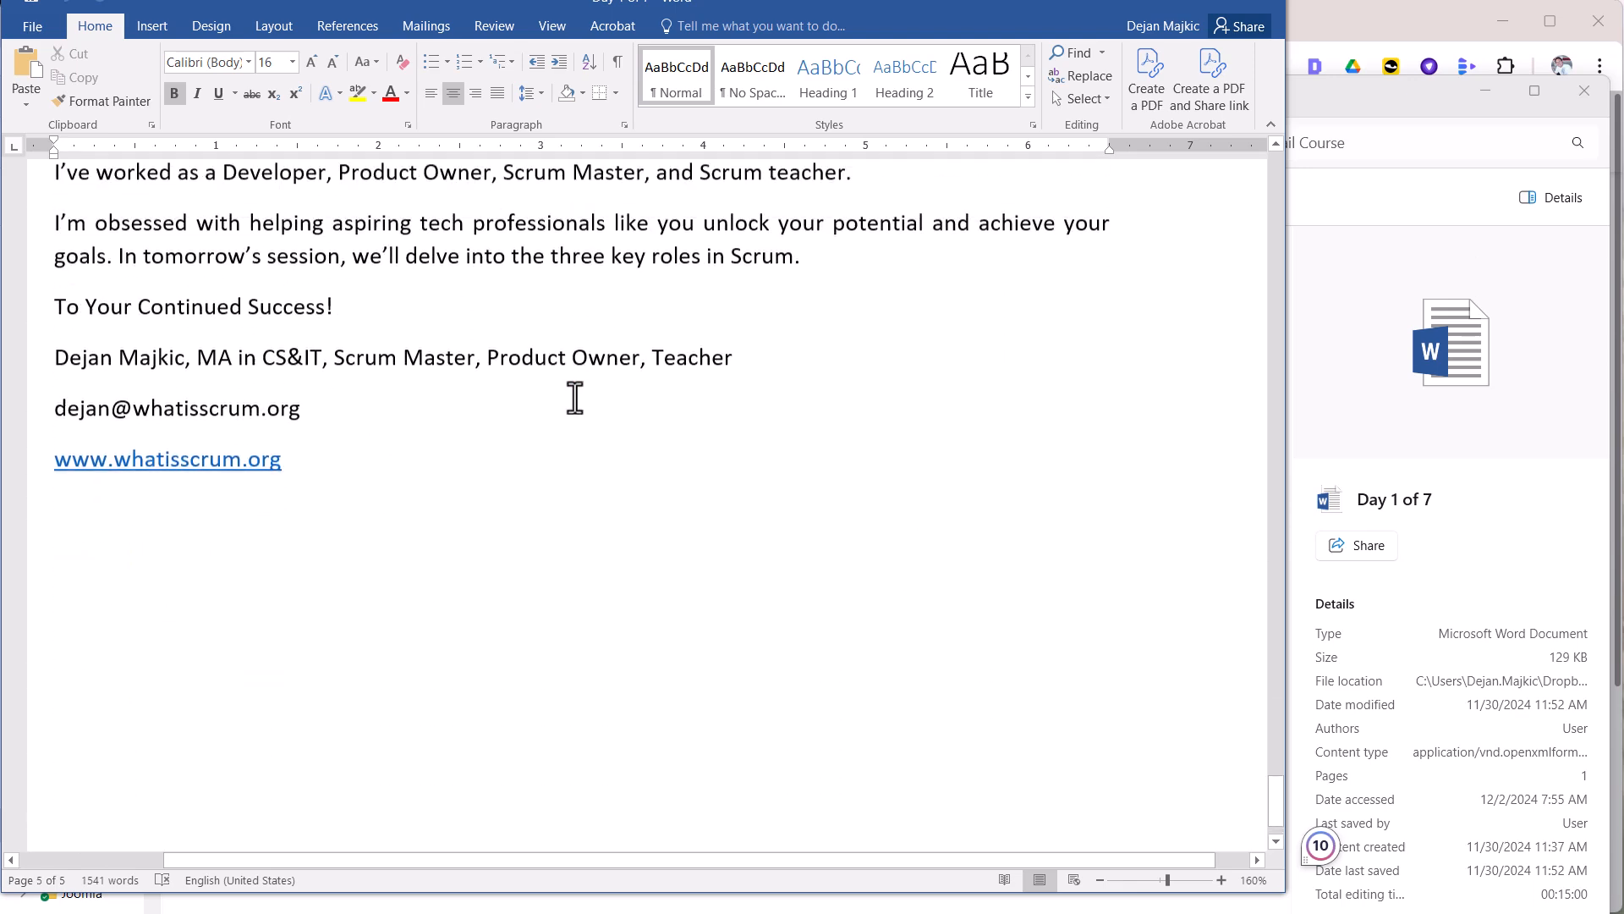
scroll(575, 397, up, 3)
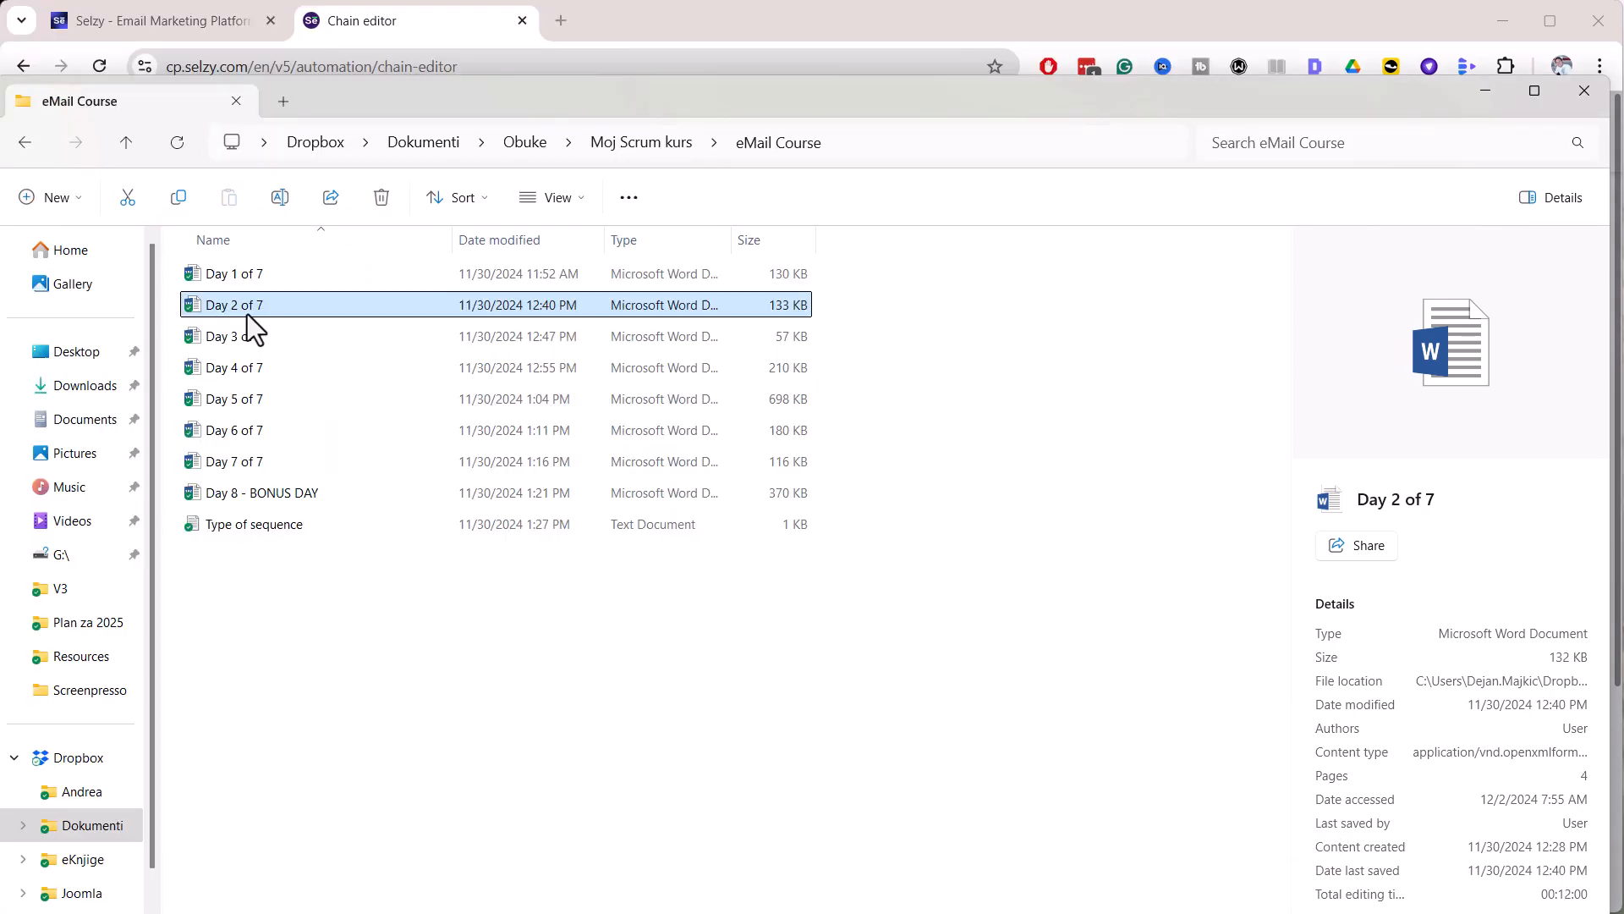
double_click(253, 326)
scroll(438, 421, down, 12)
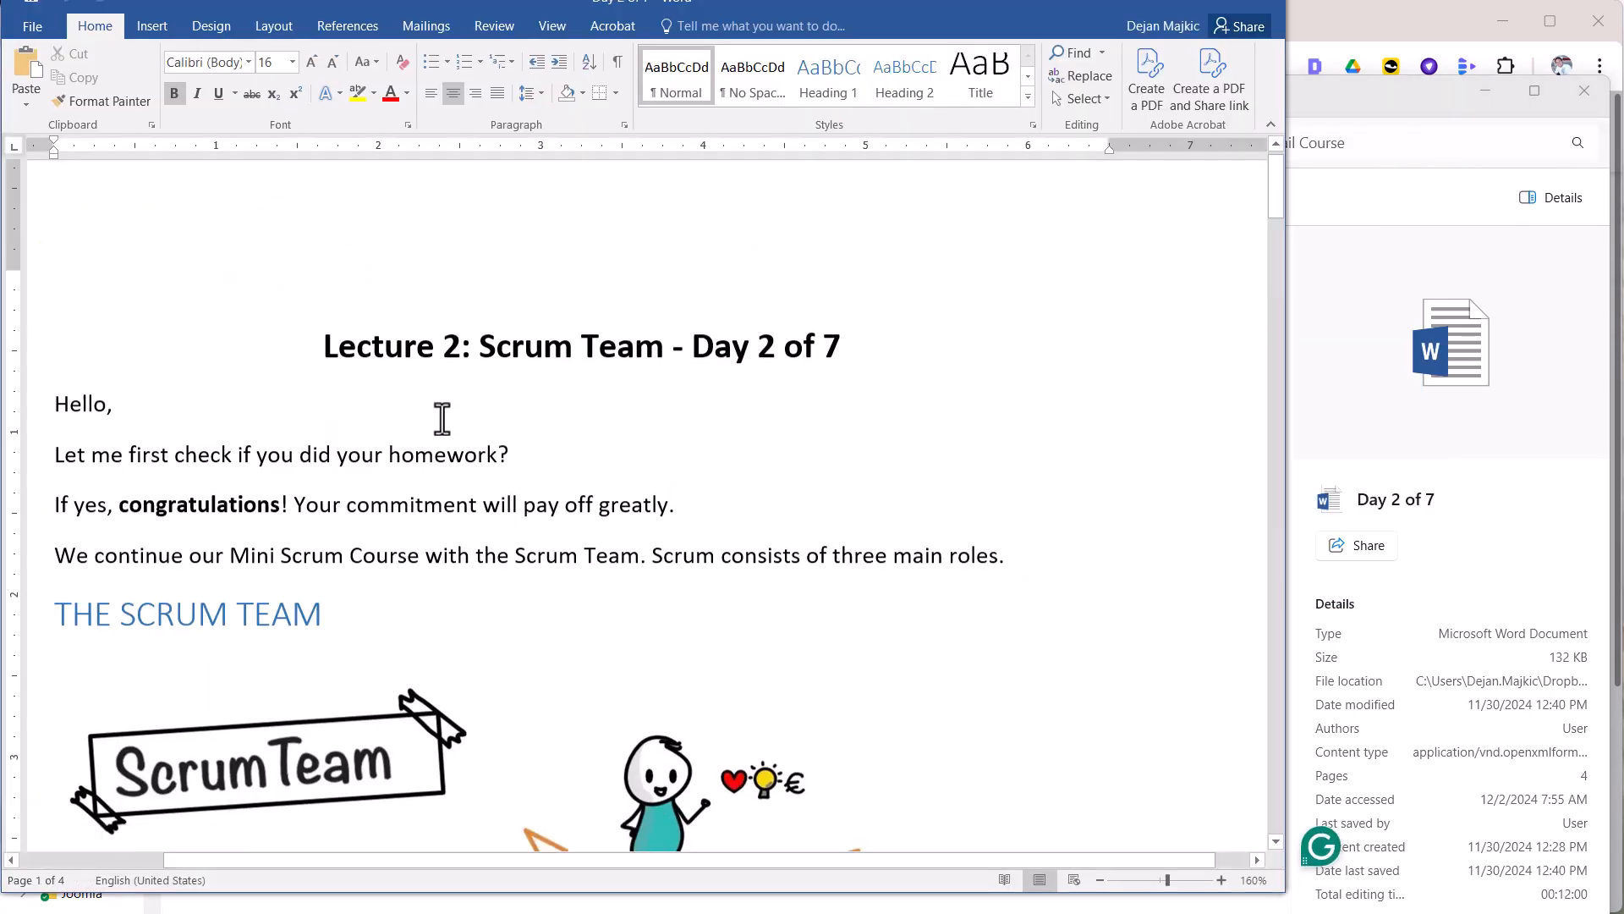
scroll(441, 418, down, 15)
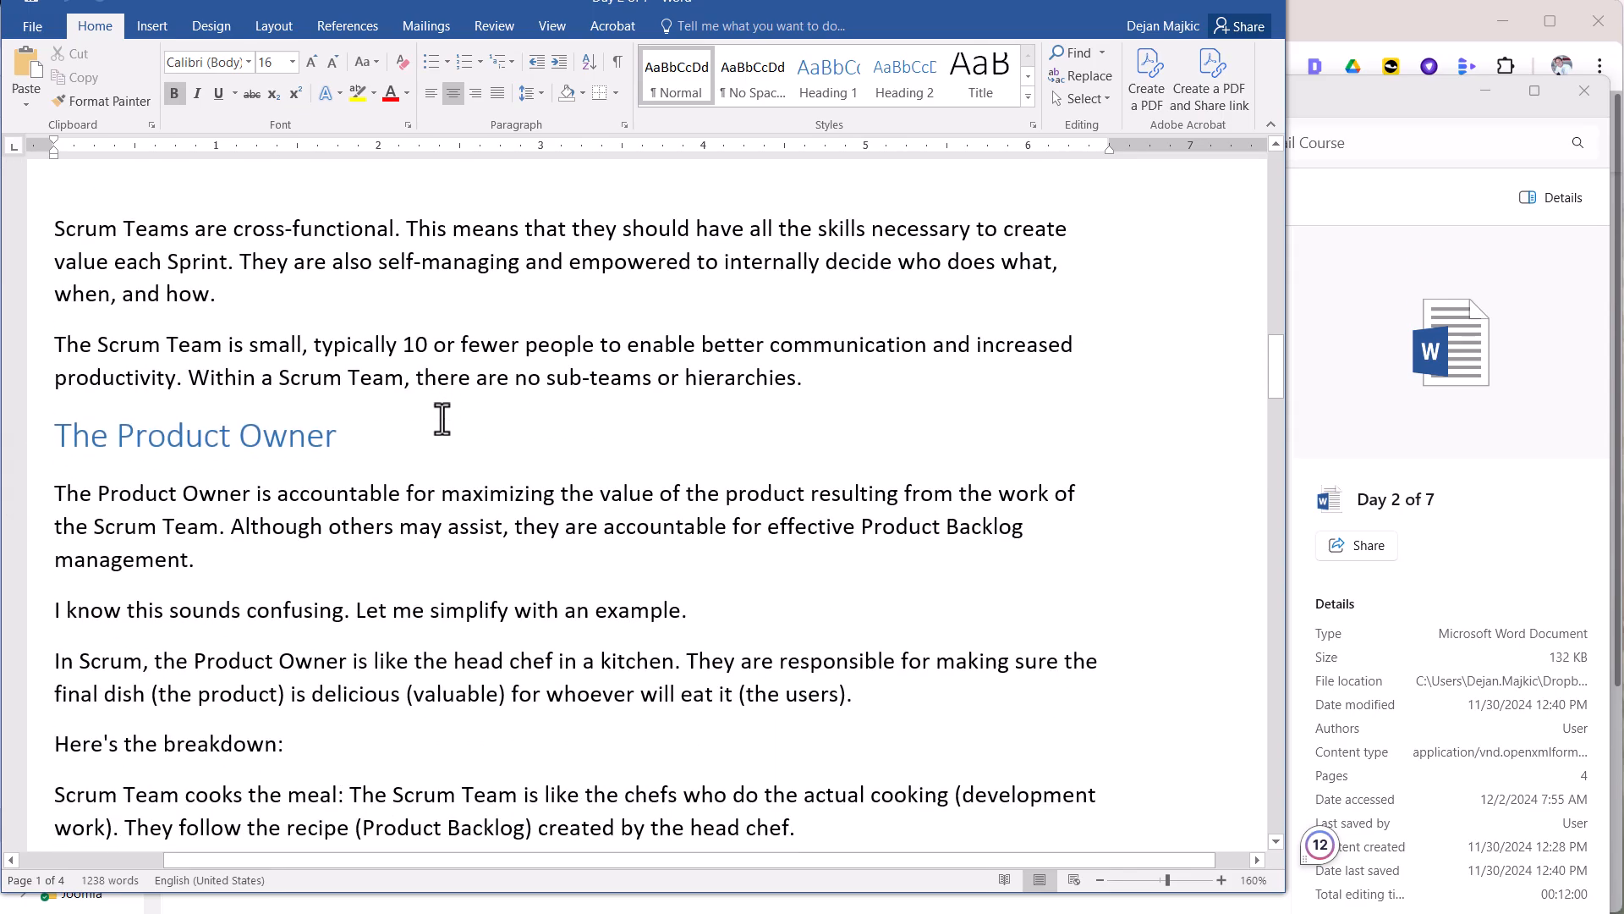
scroll(442, 418, down, 15)
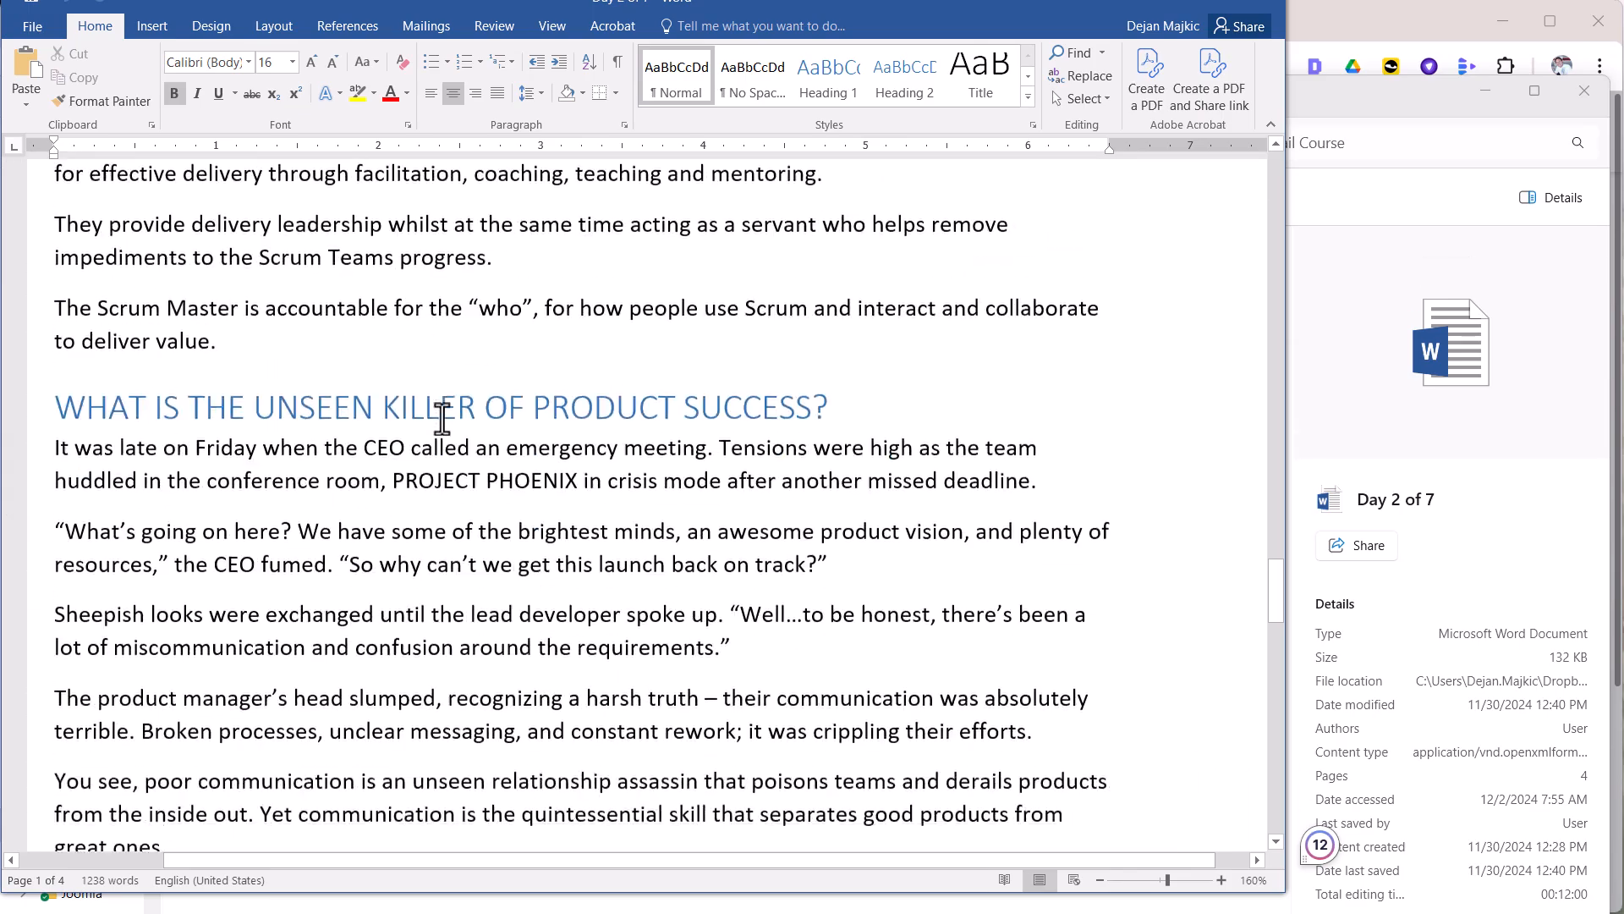
click(1273, 9)
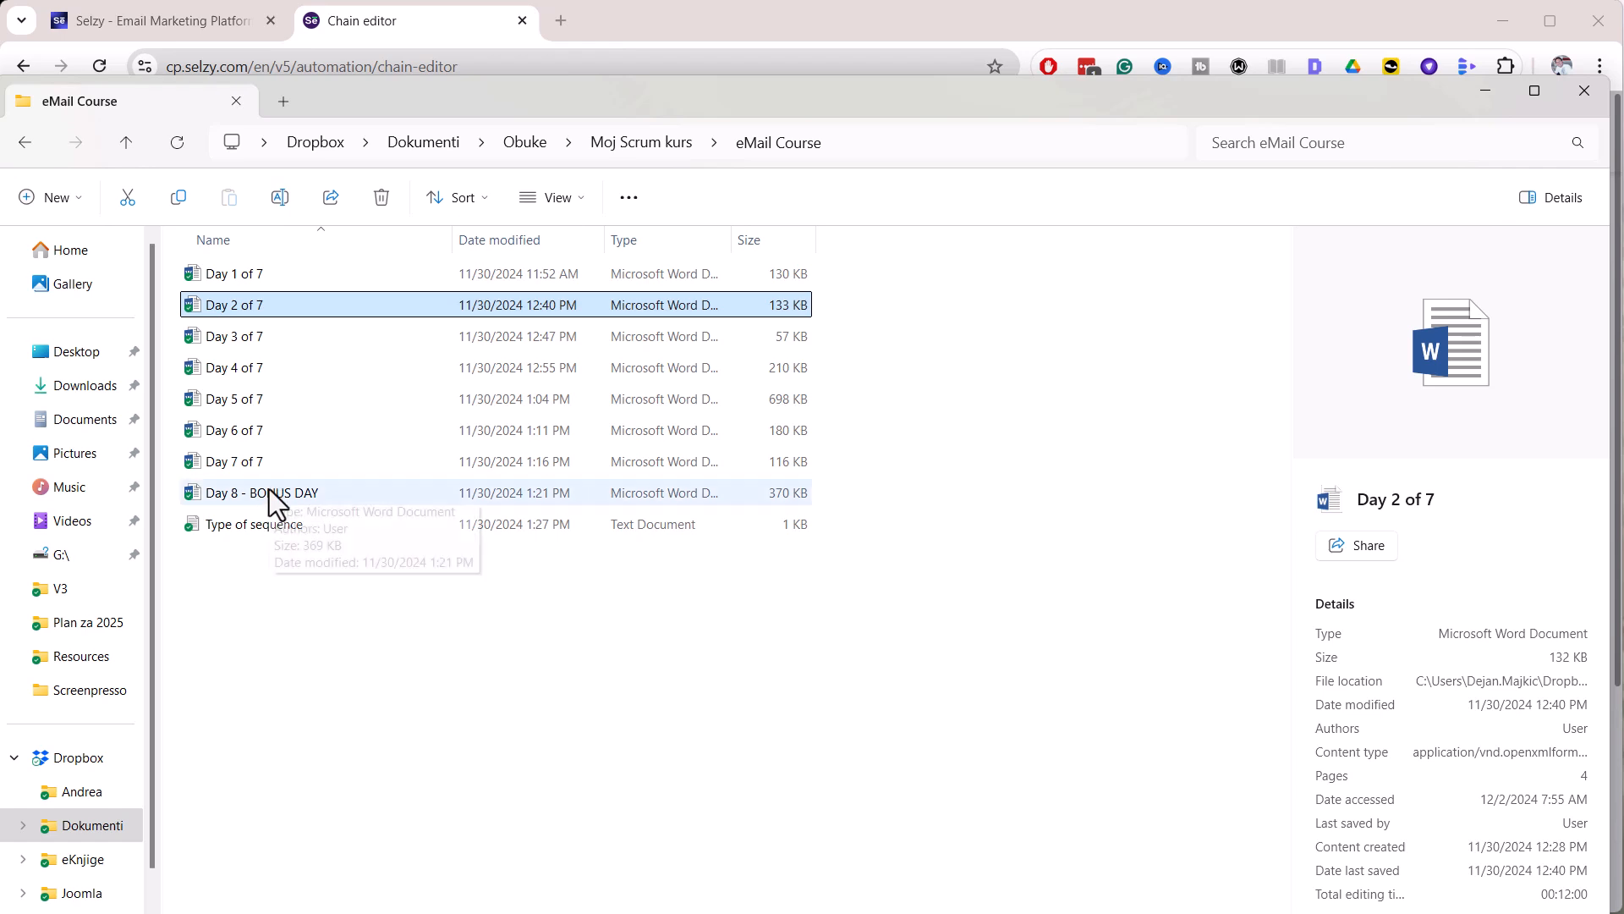
Review the Type of sequence plan in Notepad, then close it
double_click(268, 526)
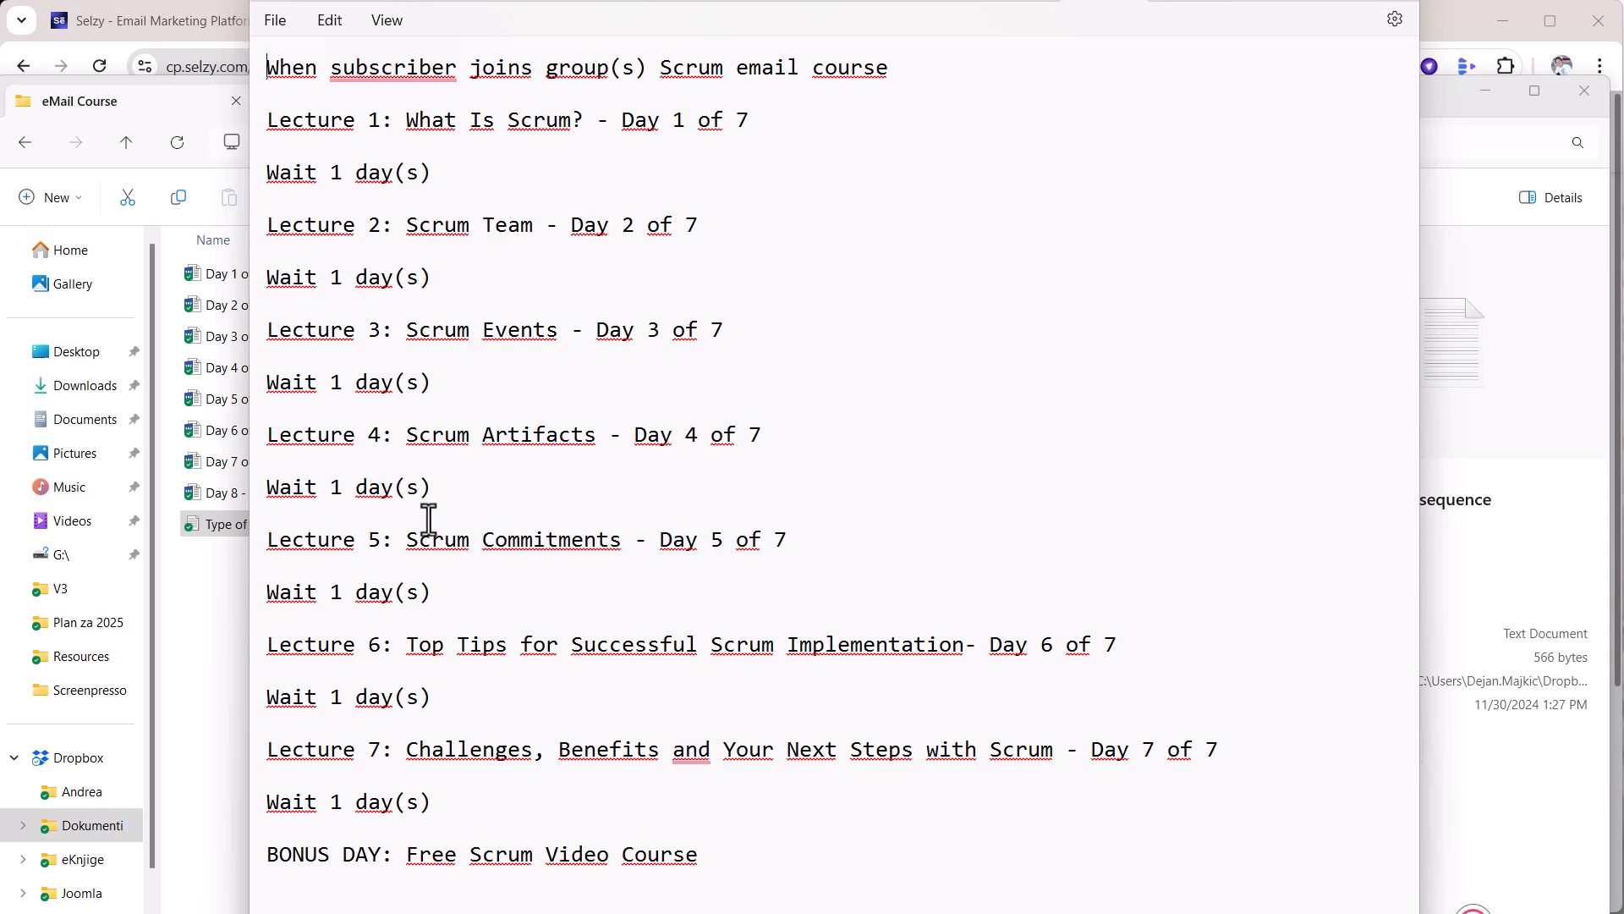
click(1404, 1)
Open the Day 1 of 7 lesson and paste 'Lecture 1: What Is Scrum? - Day 1 of 7' as subject
double_click(234, 279)
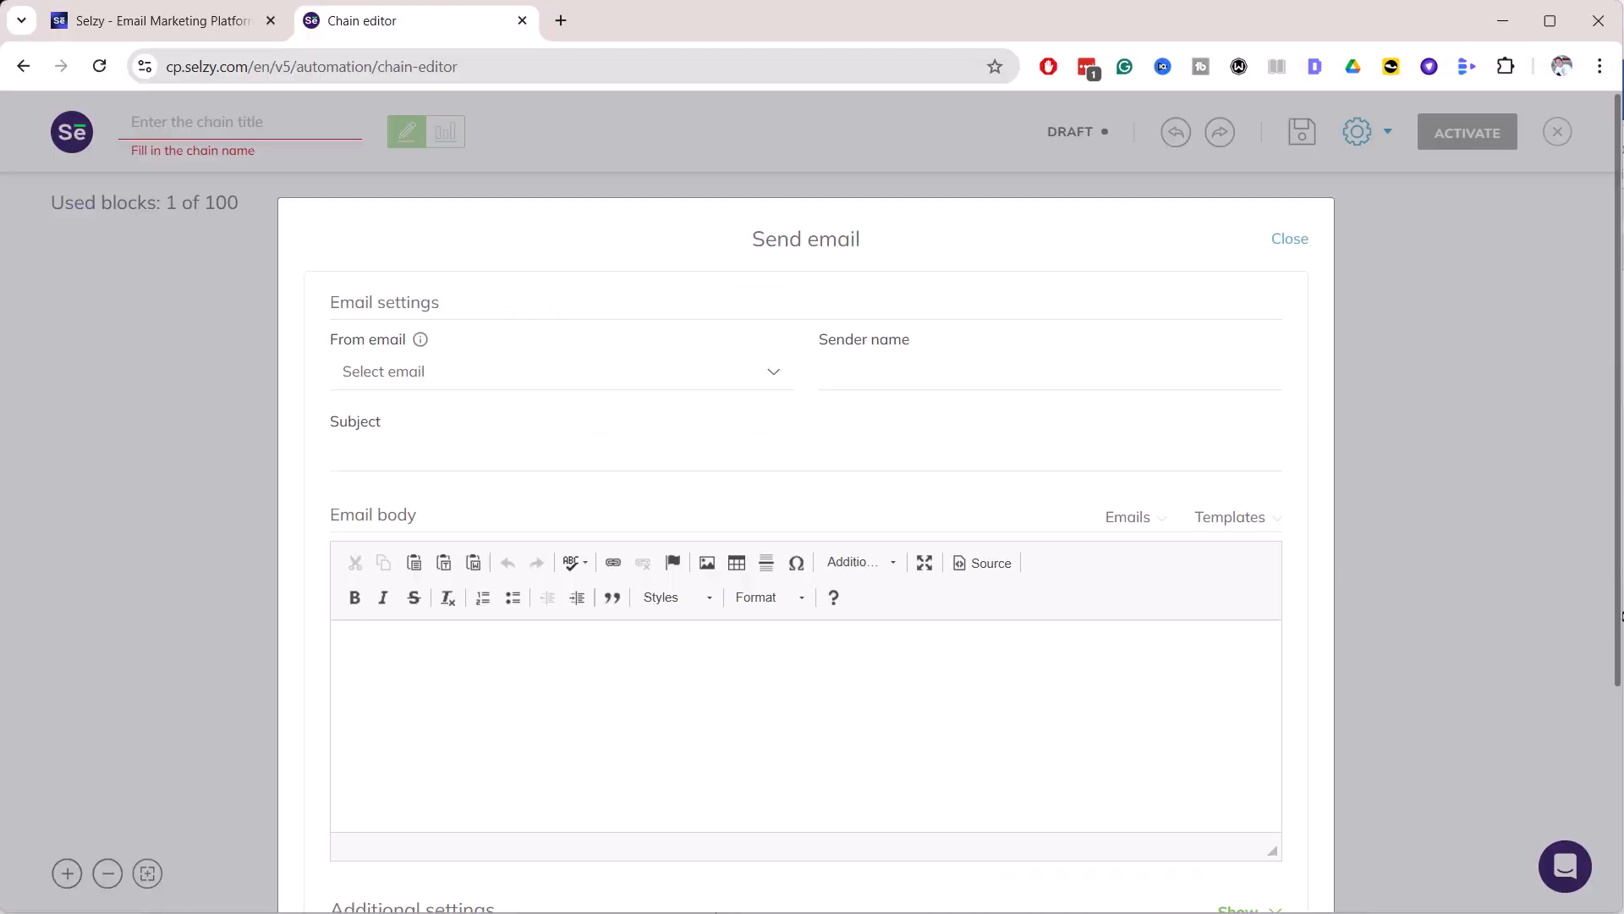
drag(1623, 74, 1623, 142)
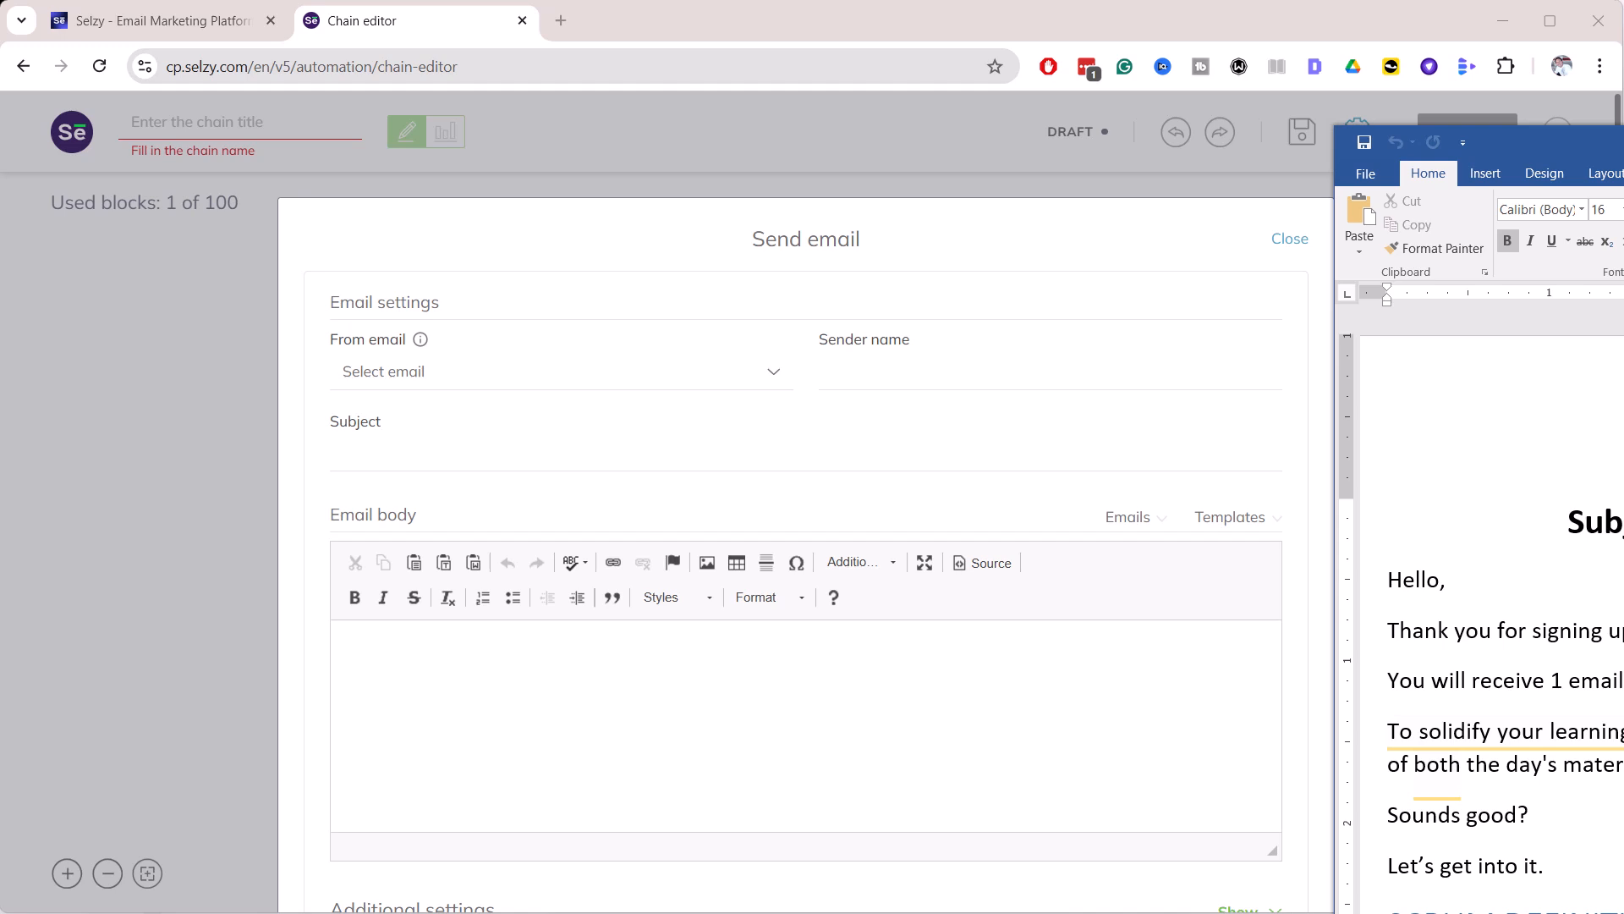
click(378, 446)
text(Lecture 1: What Is Scrum? - Day 1 of 7)
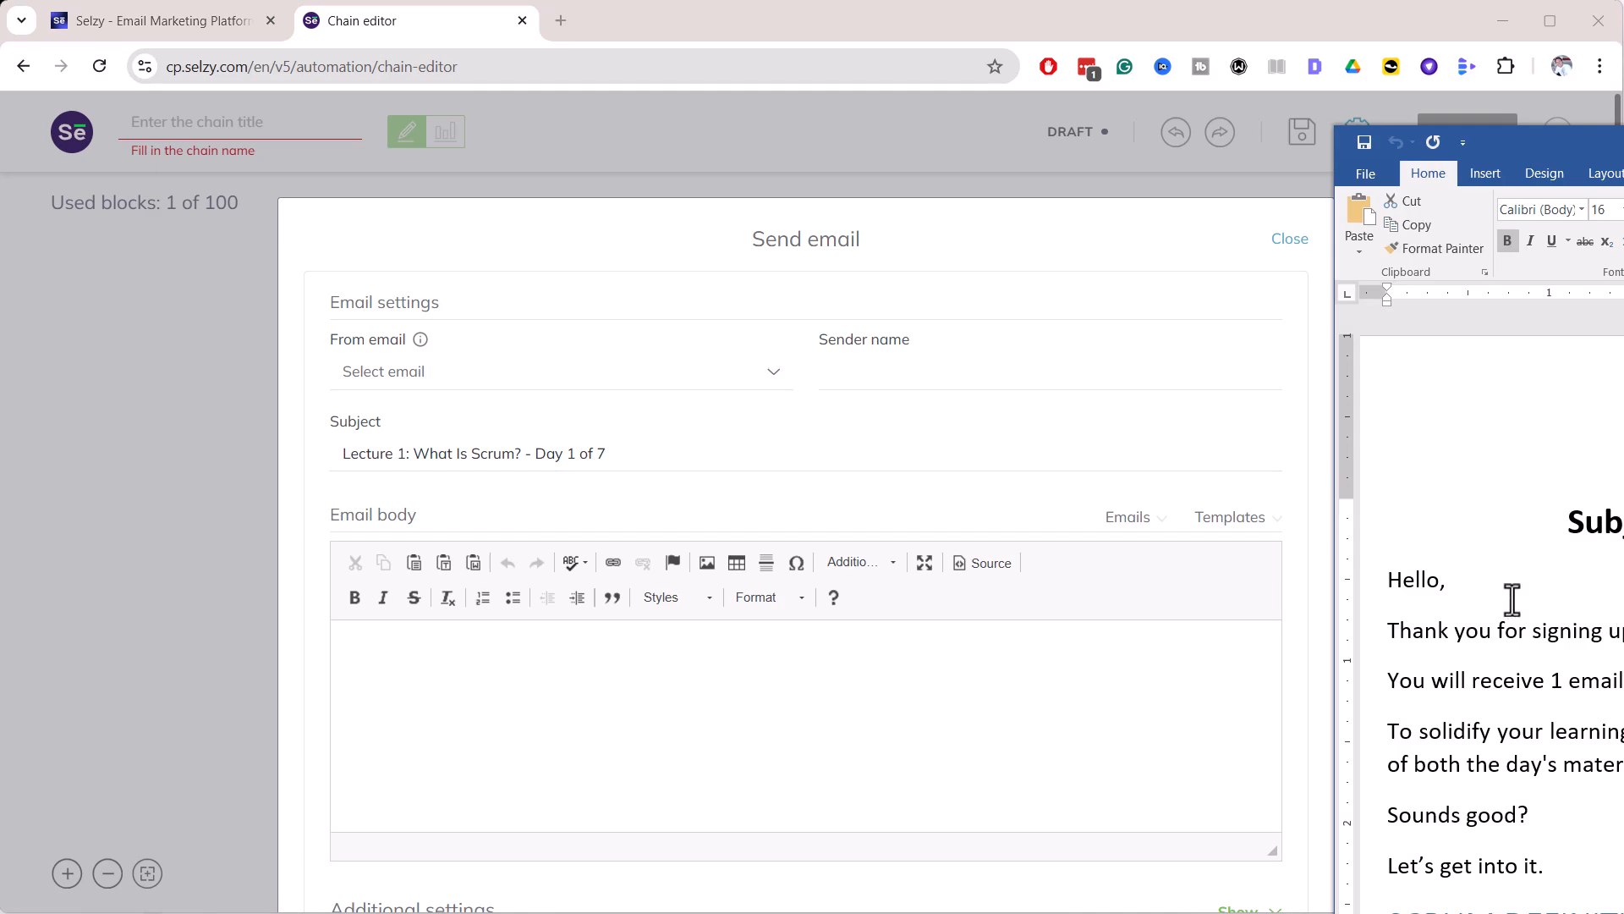
Paste the full Day 1 lesson text into the email body
scroll(1410, 584, down, 4)
scroll(1420, 608, down, 1)
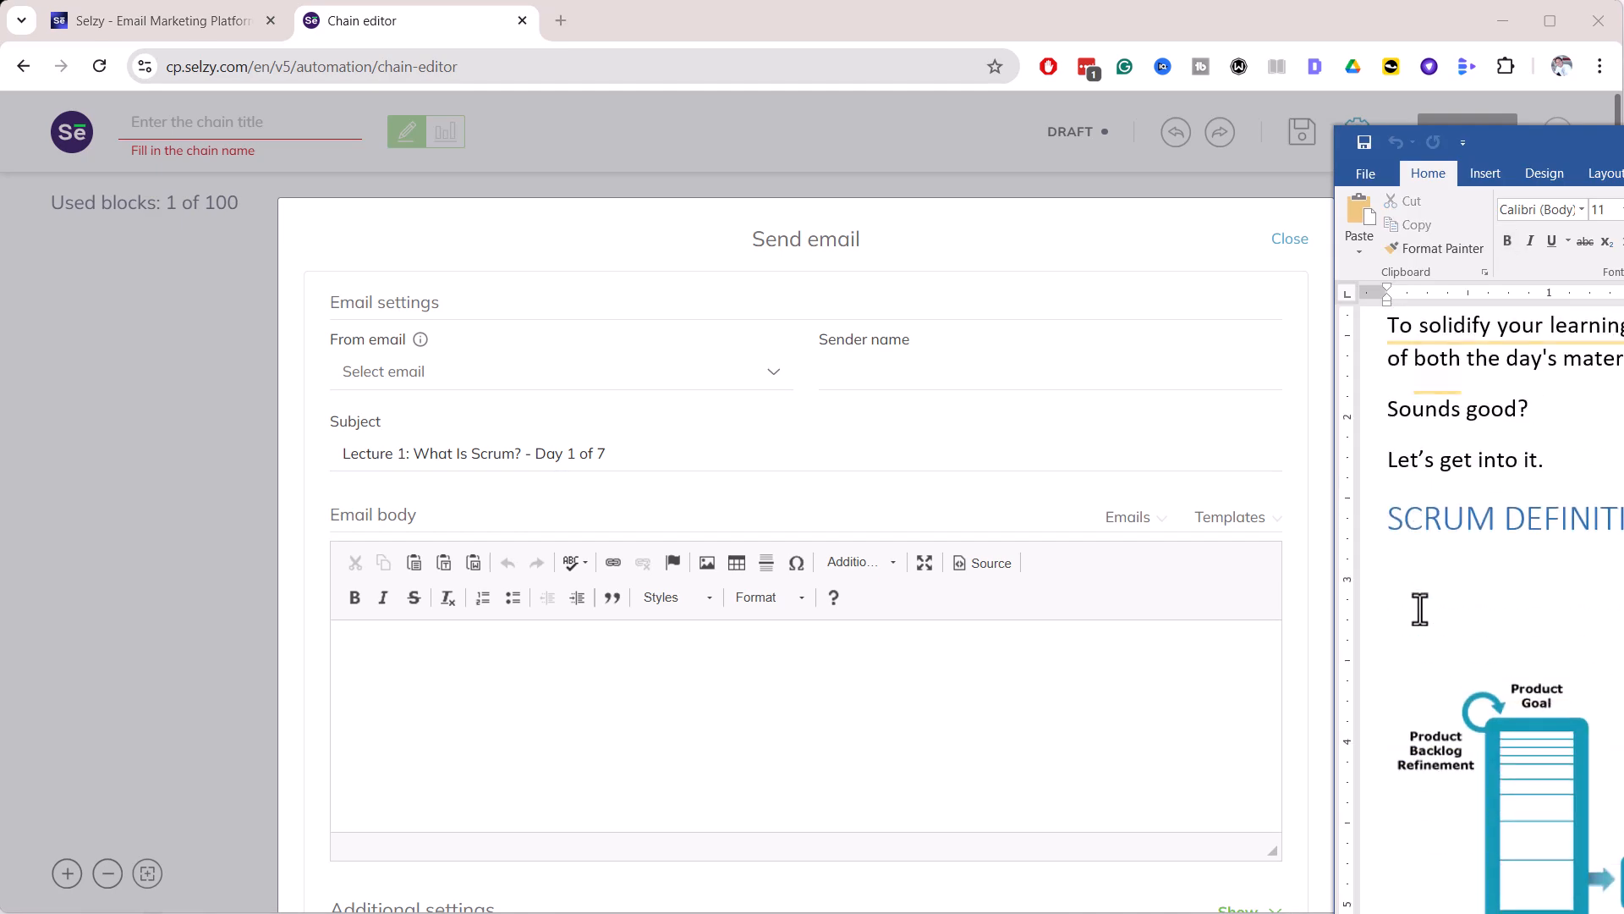
scroll(1419, 609, down, 15)
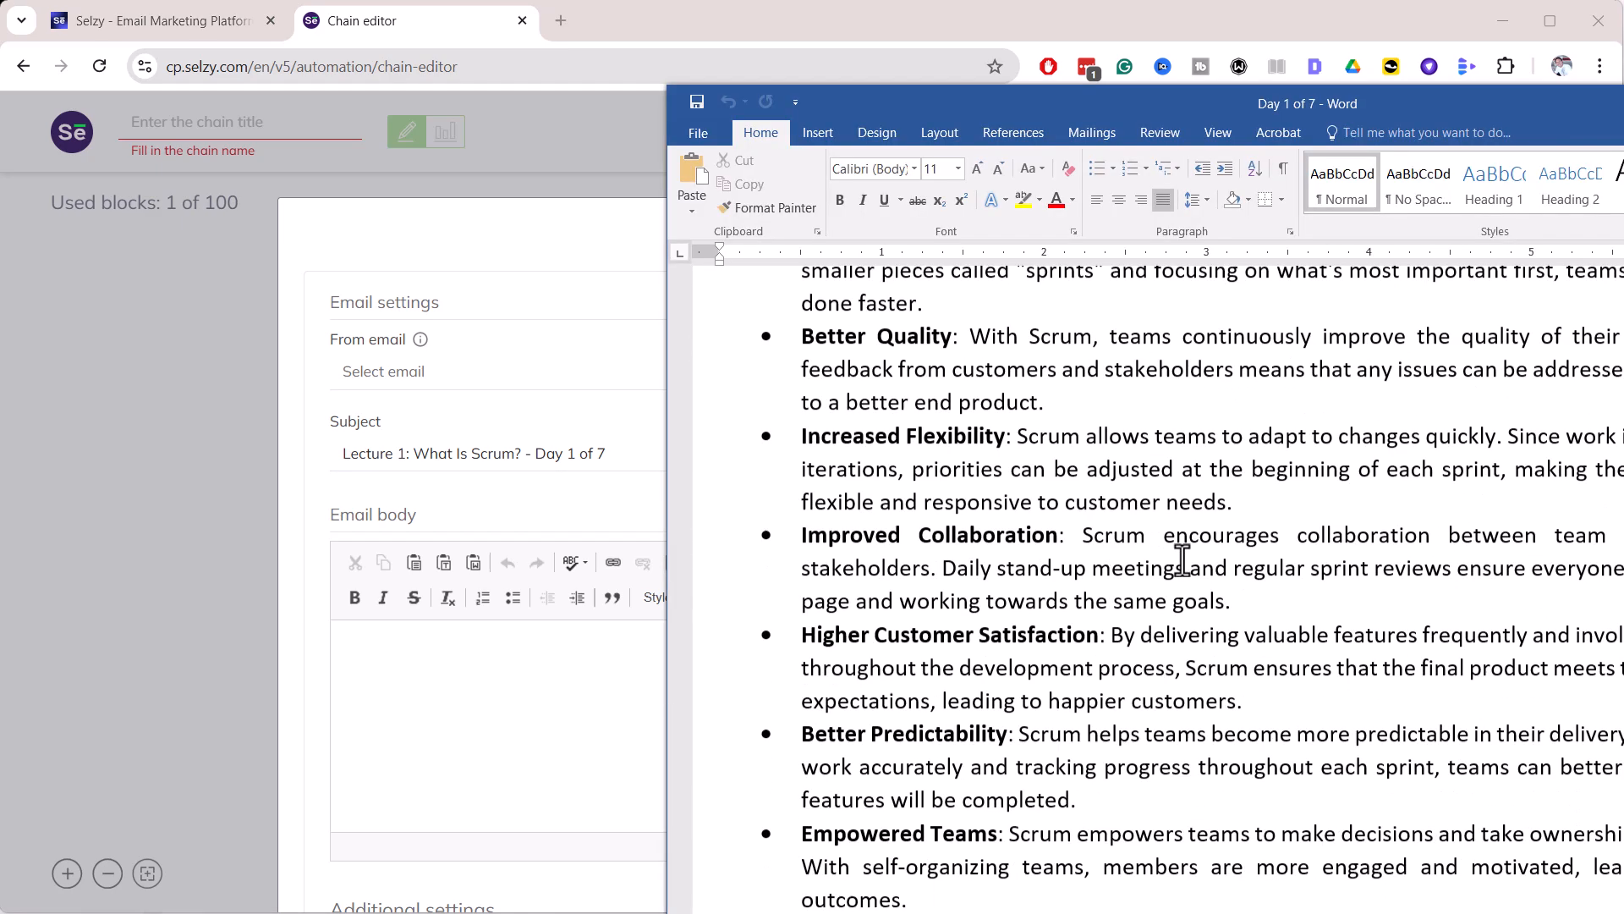
scroll(1184, 575, down, 8)
scroll(1192, 604, down, 20)
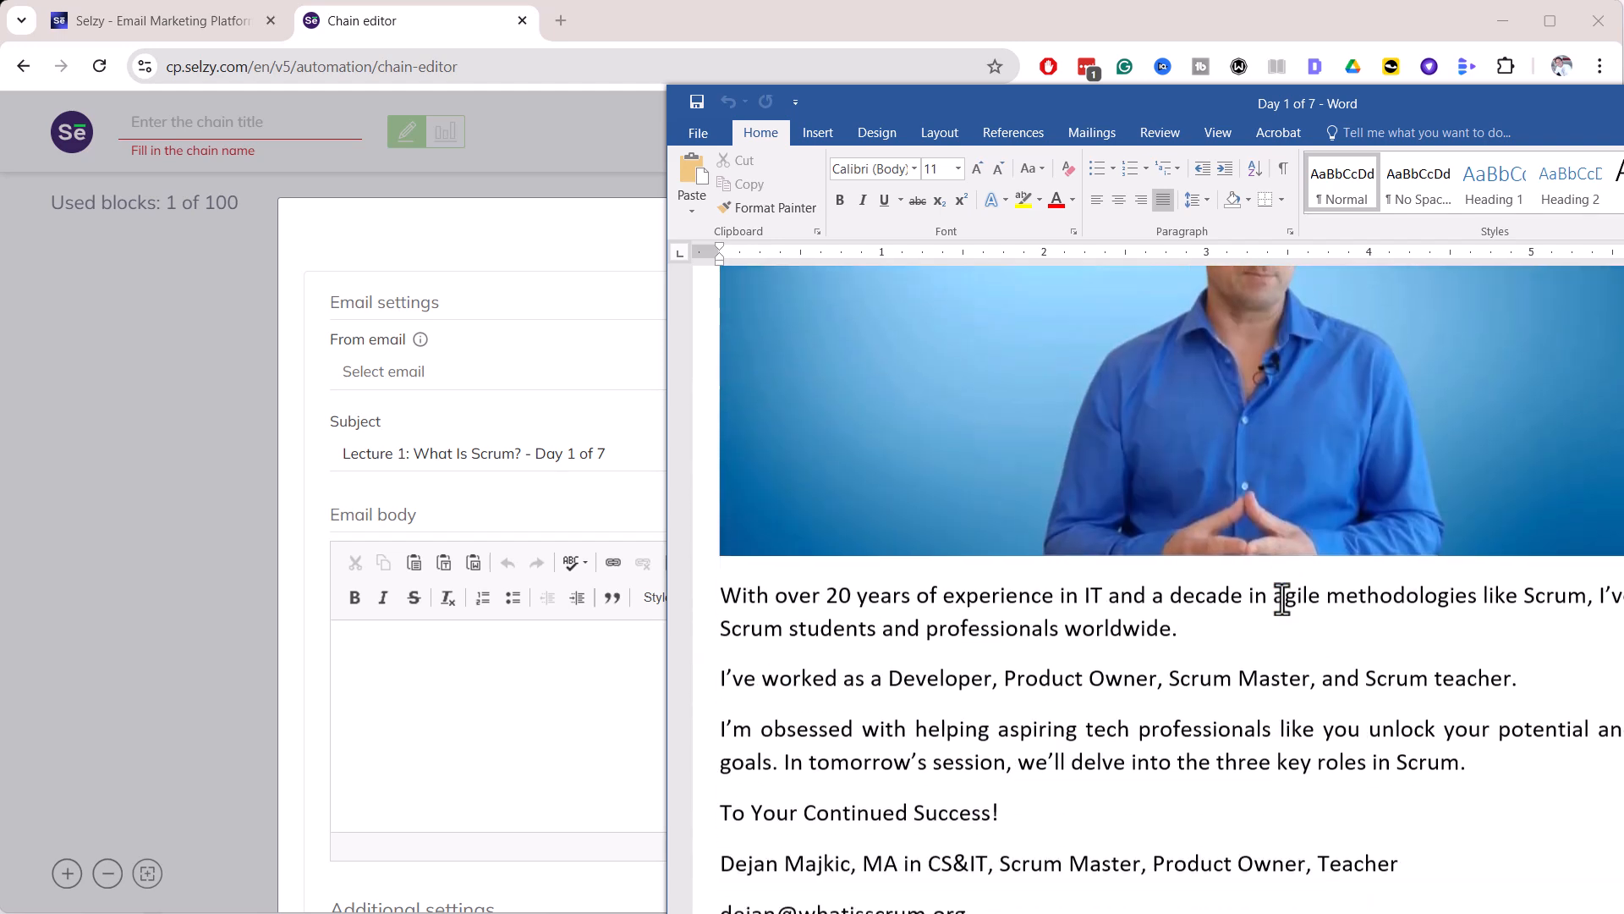
key(ctrl+a)
click(1623, 103)
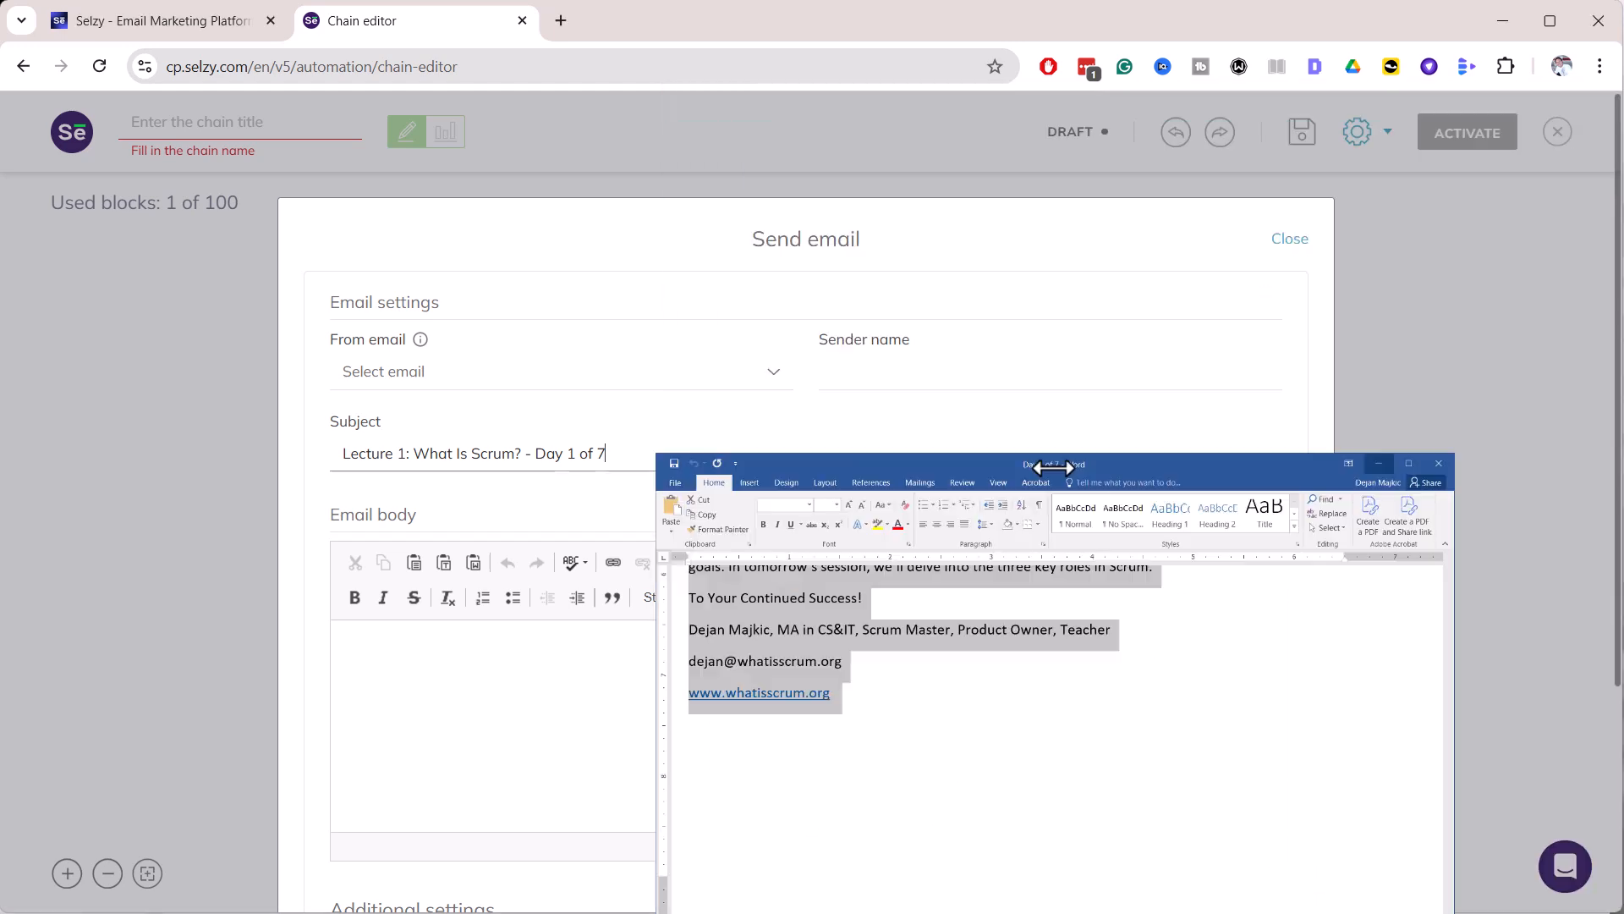
click(556, 691)
key(ctrl+v)
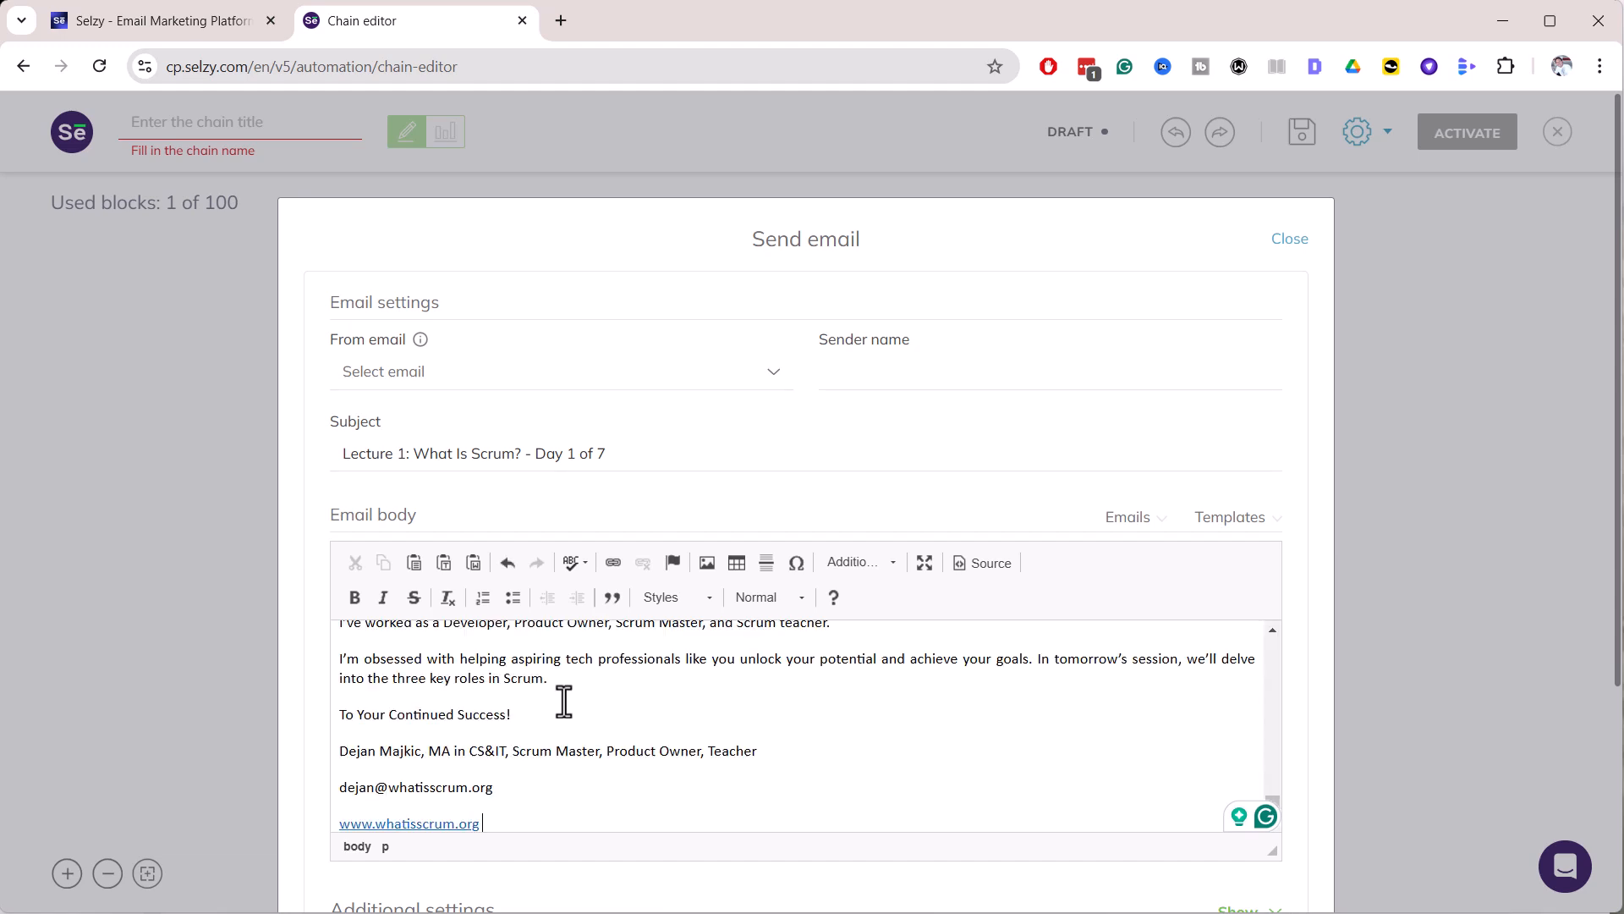
scroll(627, 708, up, 15)
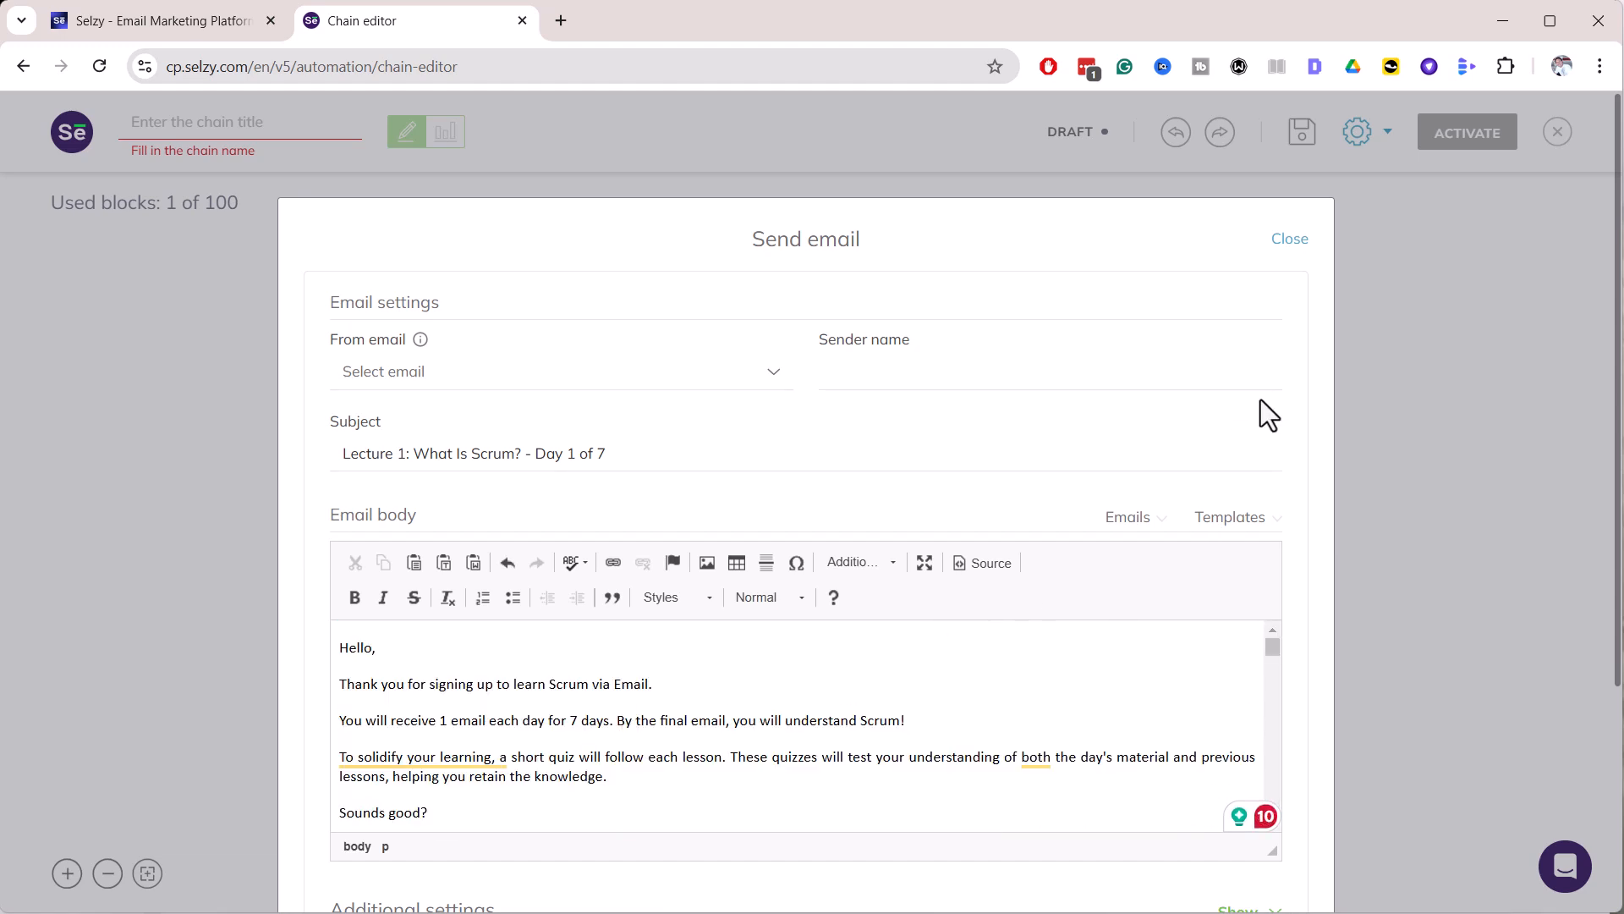
scroll(1311, 609, down, 4)
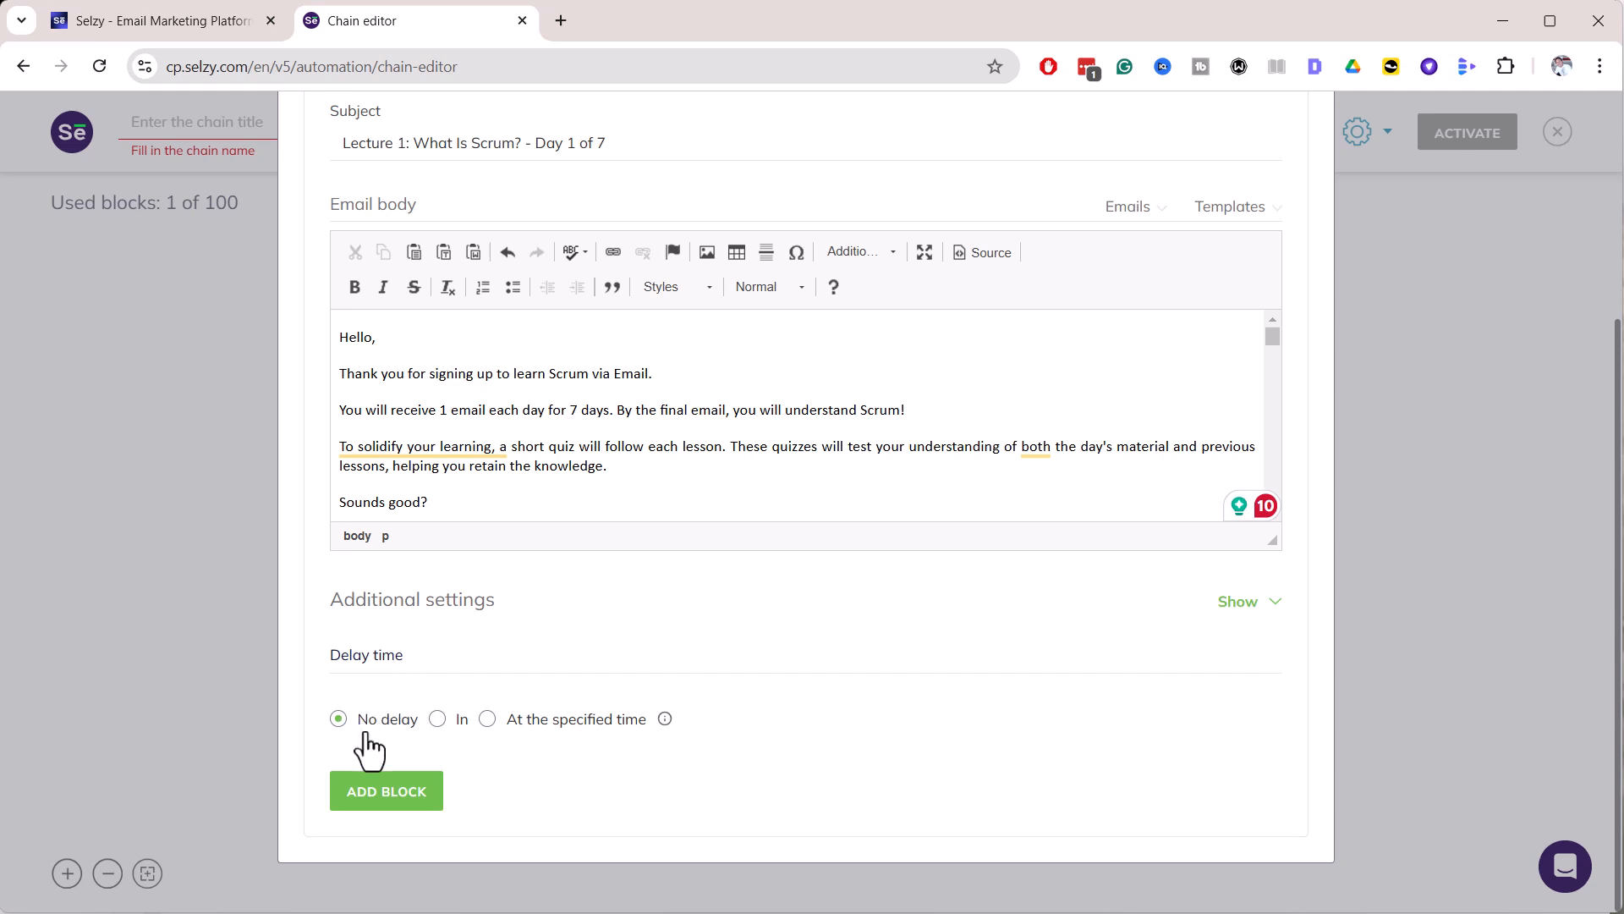
Add the email block, then choose its sender address and save the settings
click(401, 787)
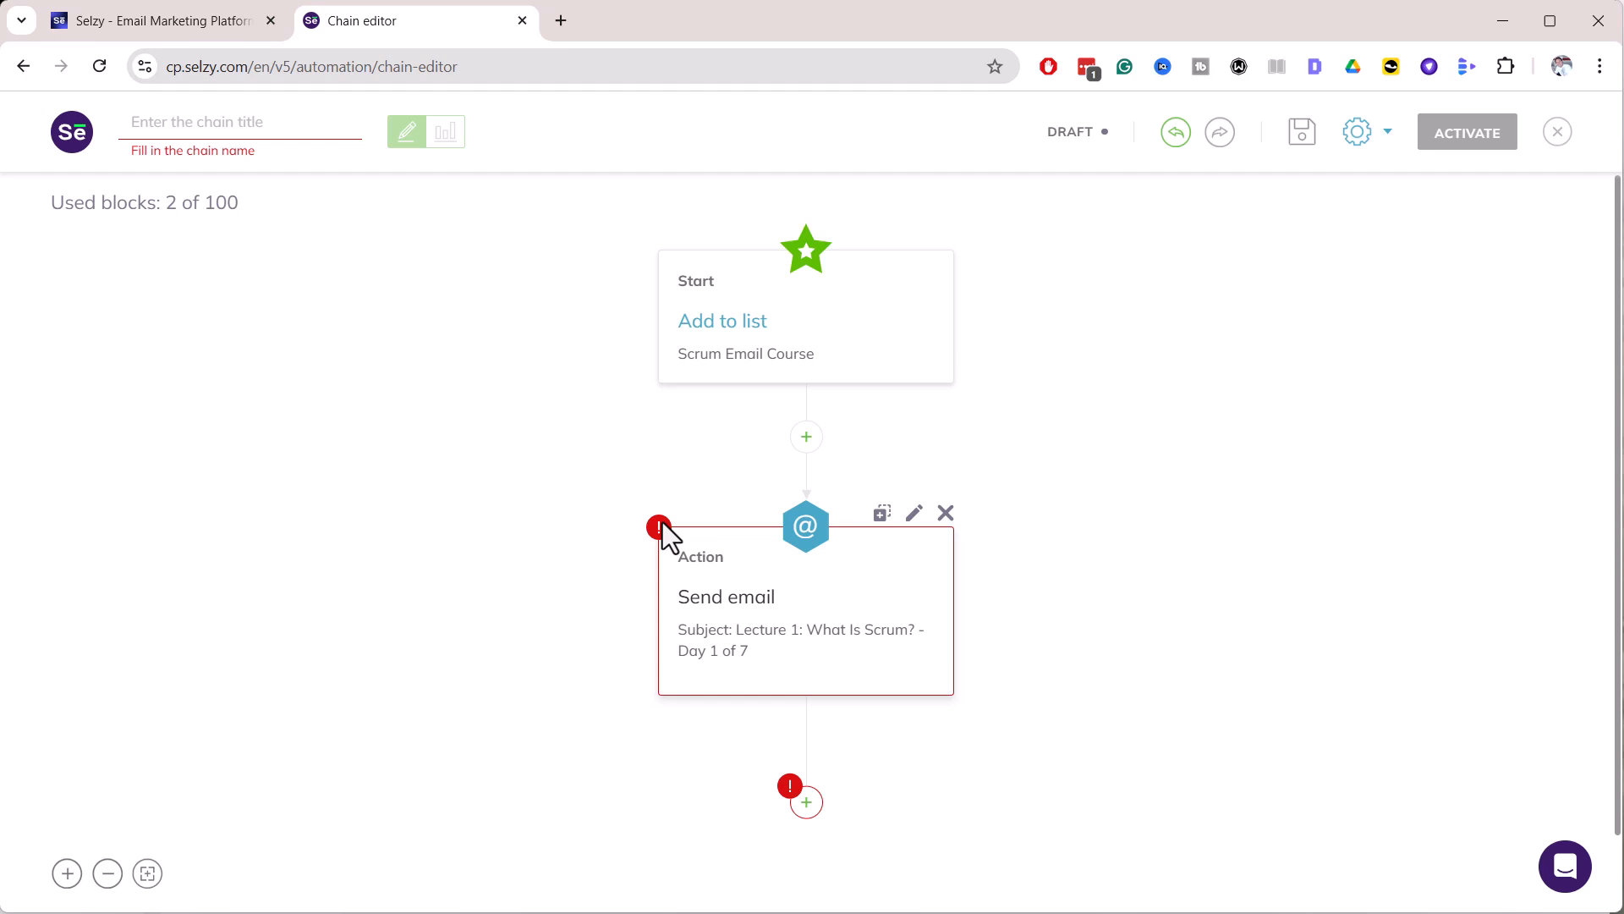
click(914, 513)
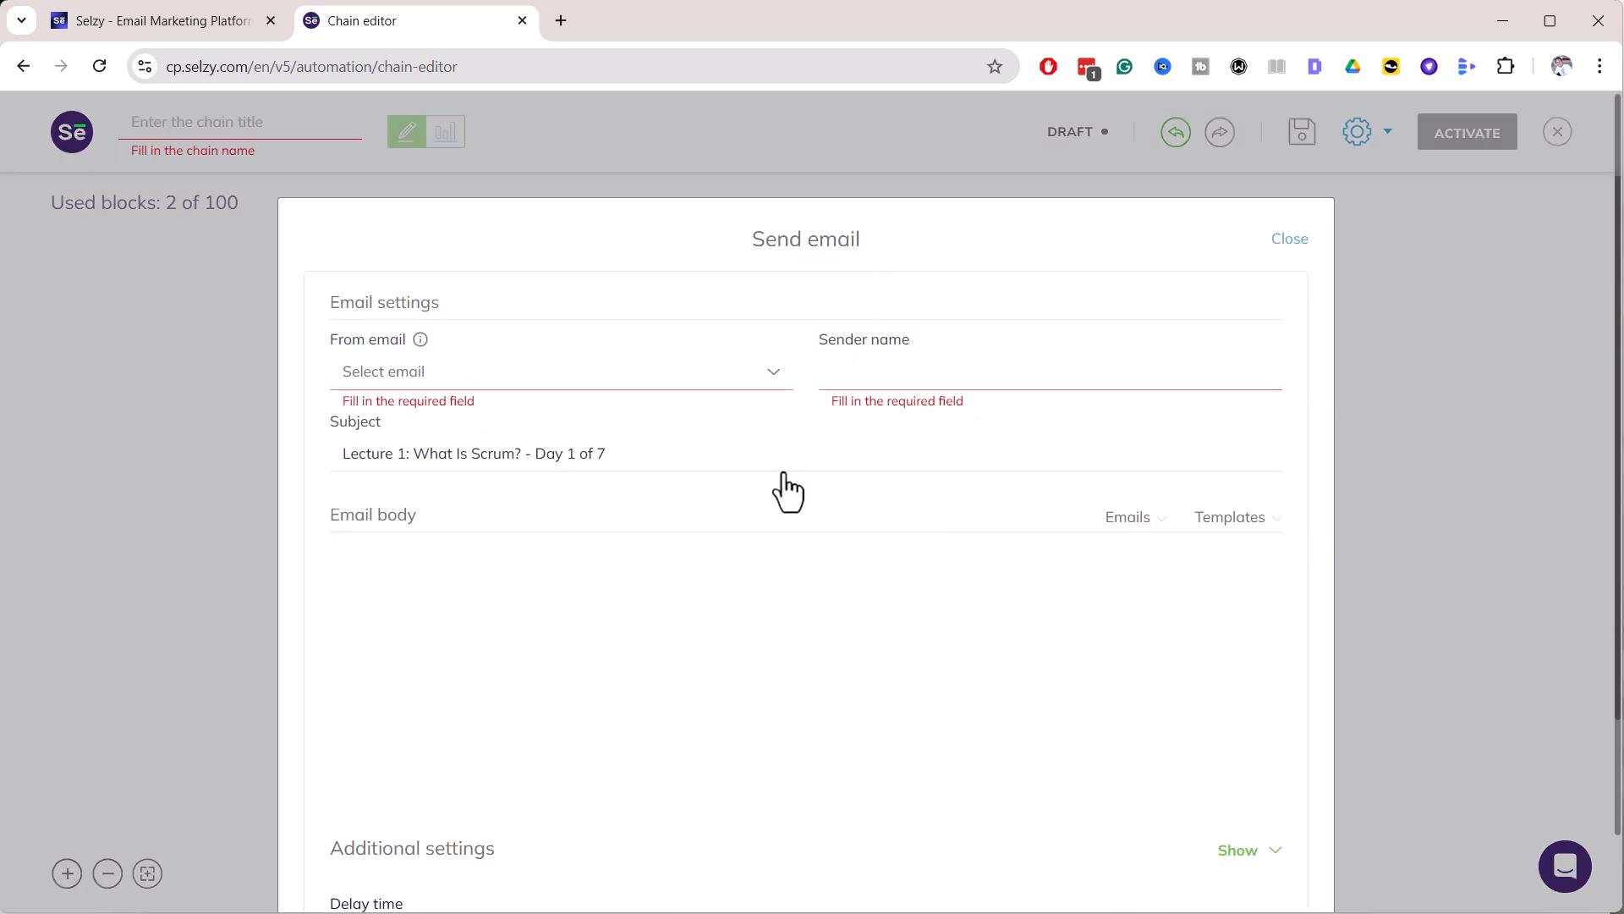
click(413, 391)
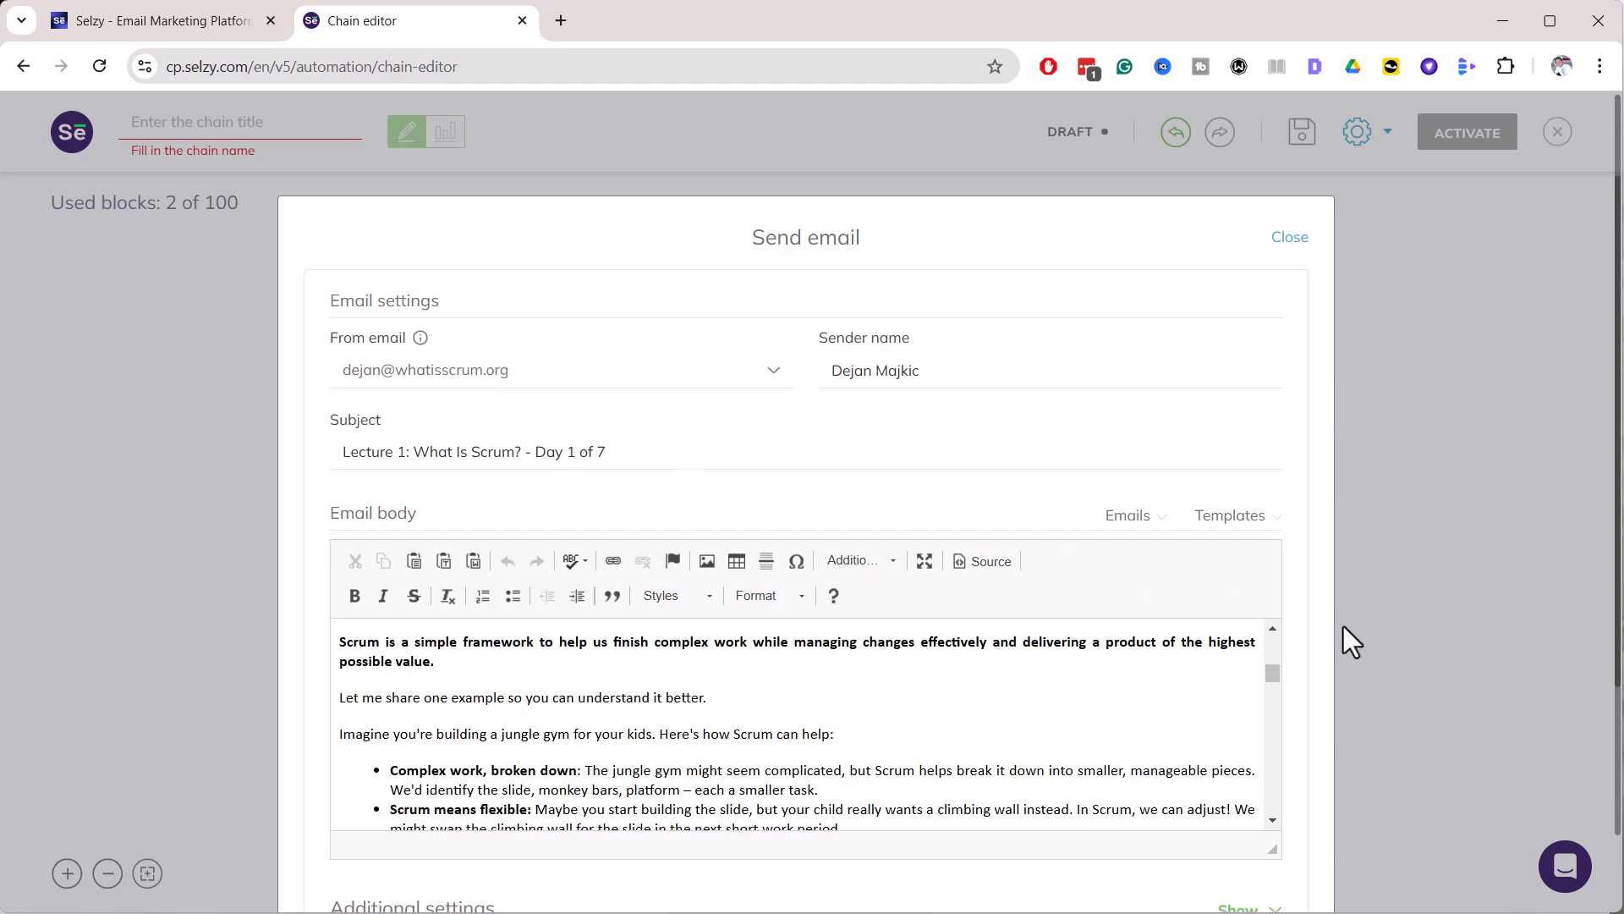
scroll(1335, 636, down, 3)
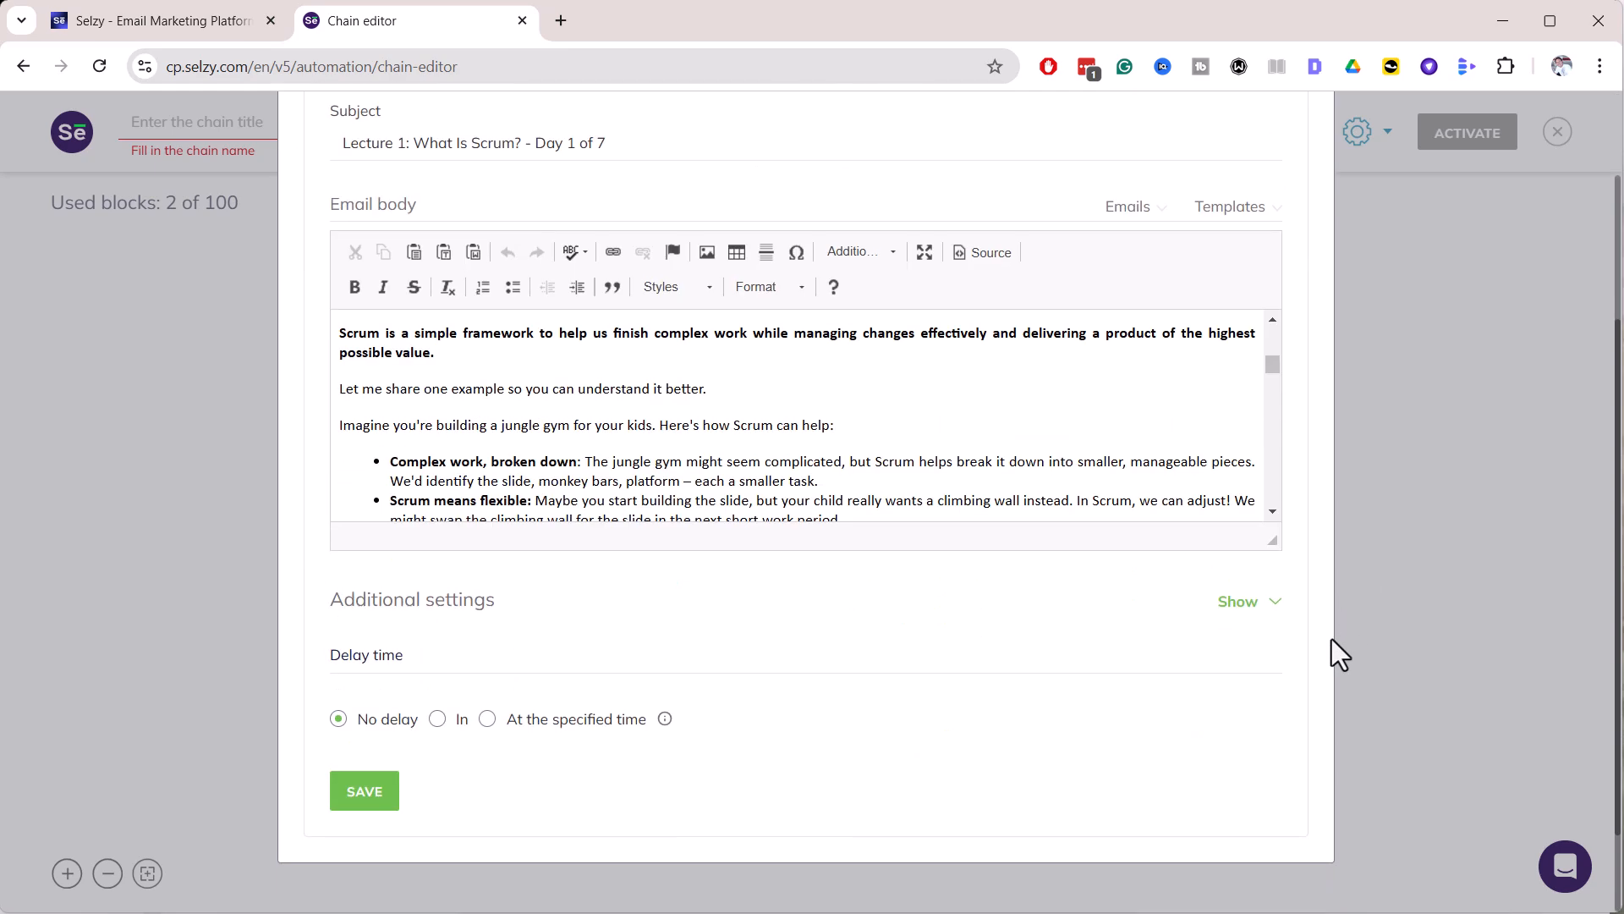
click(362, 795)
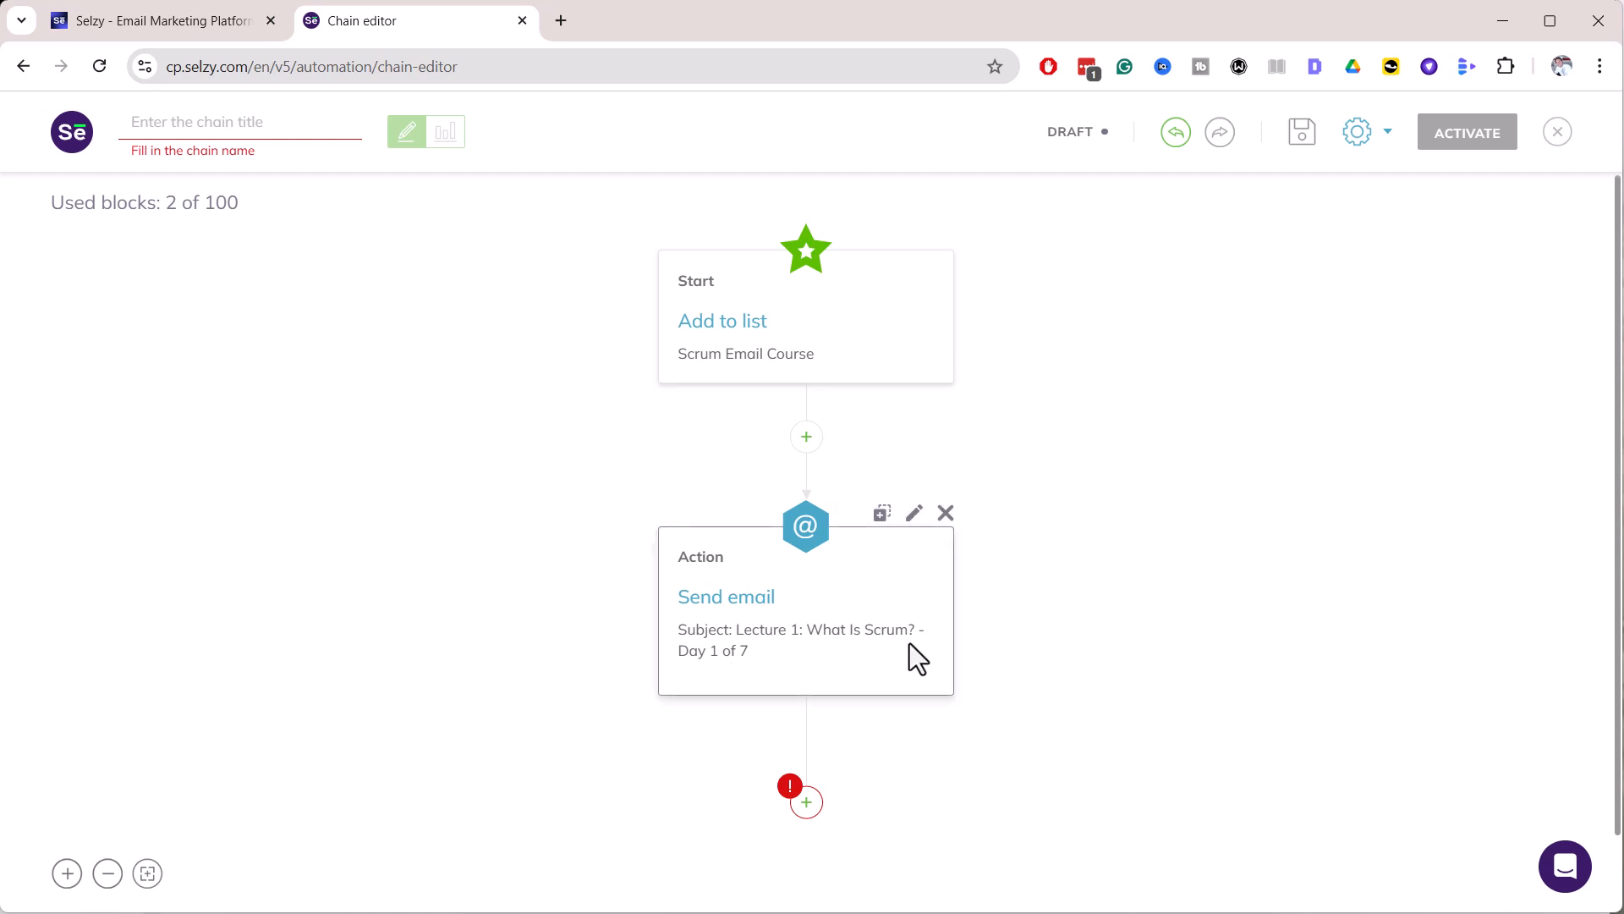
scroll(947, 639, down, 1)
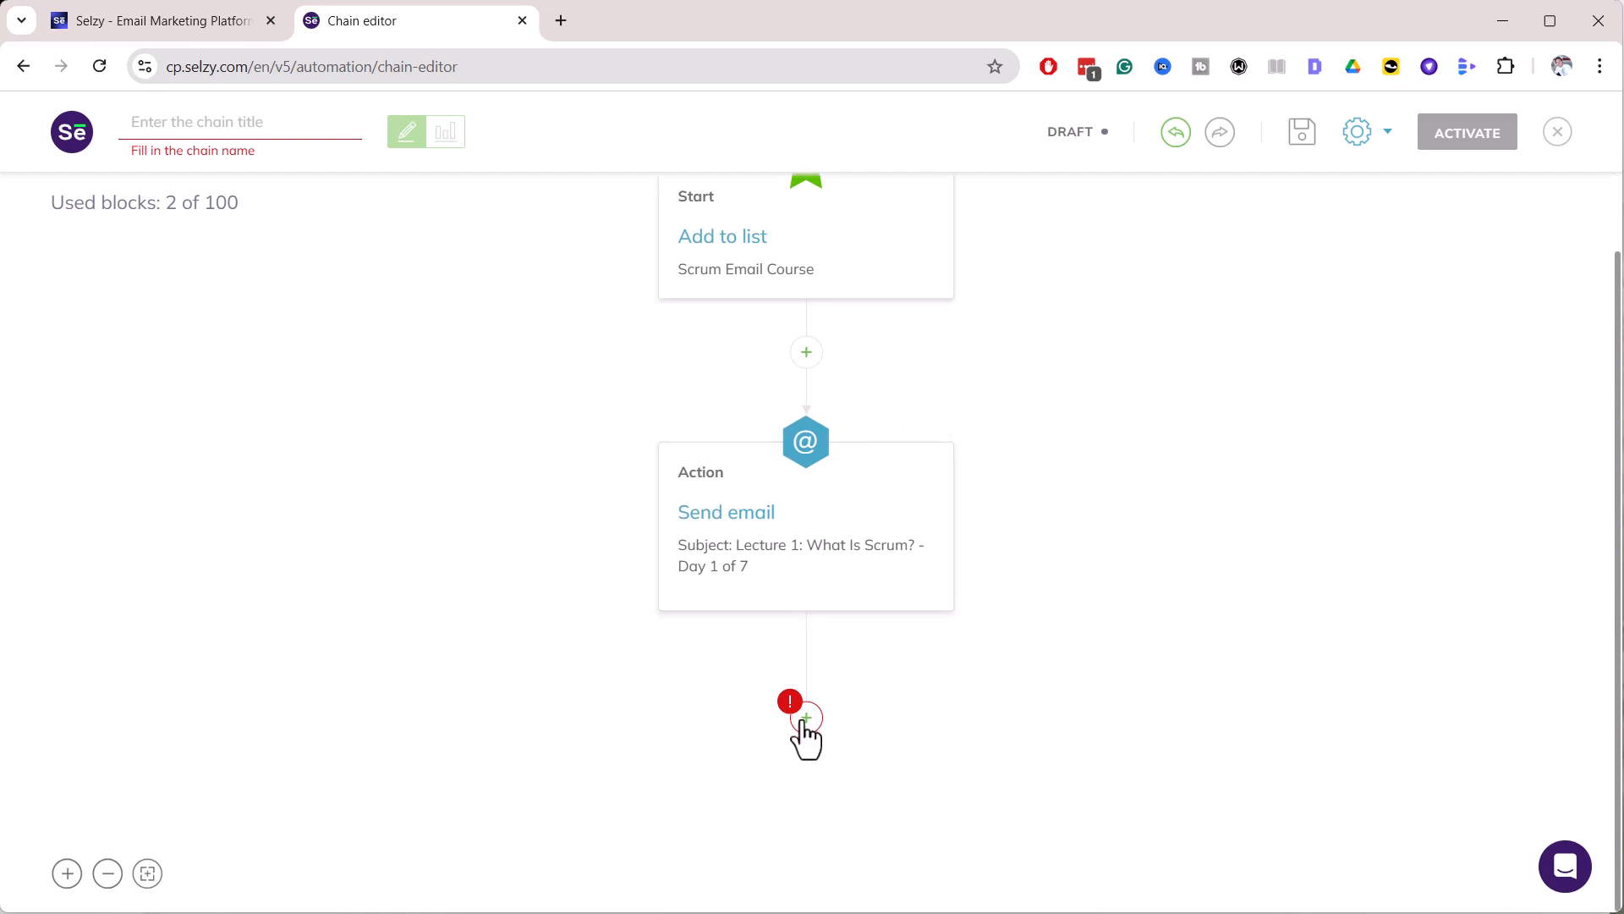
Add a new Send email action step below the first email
mouse_move(801, 724)
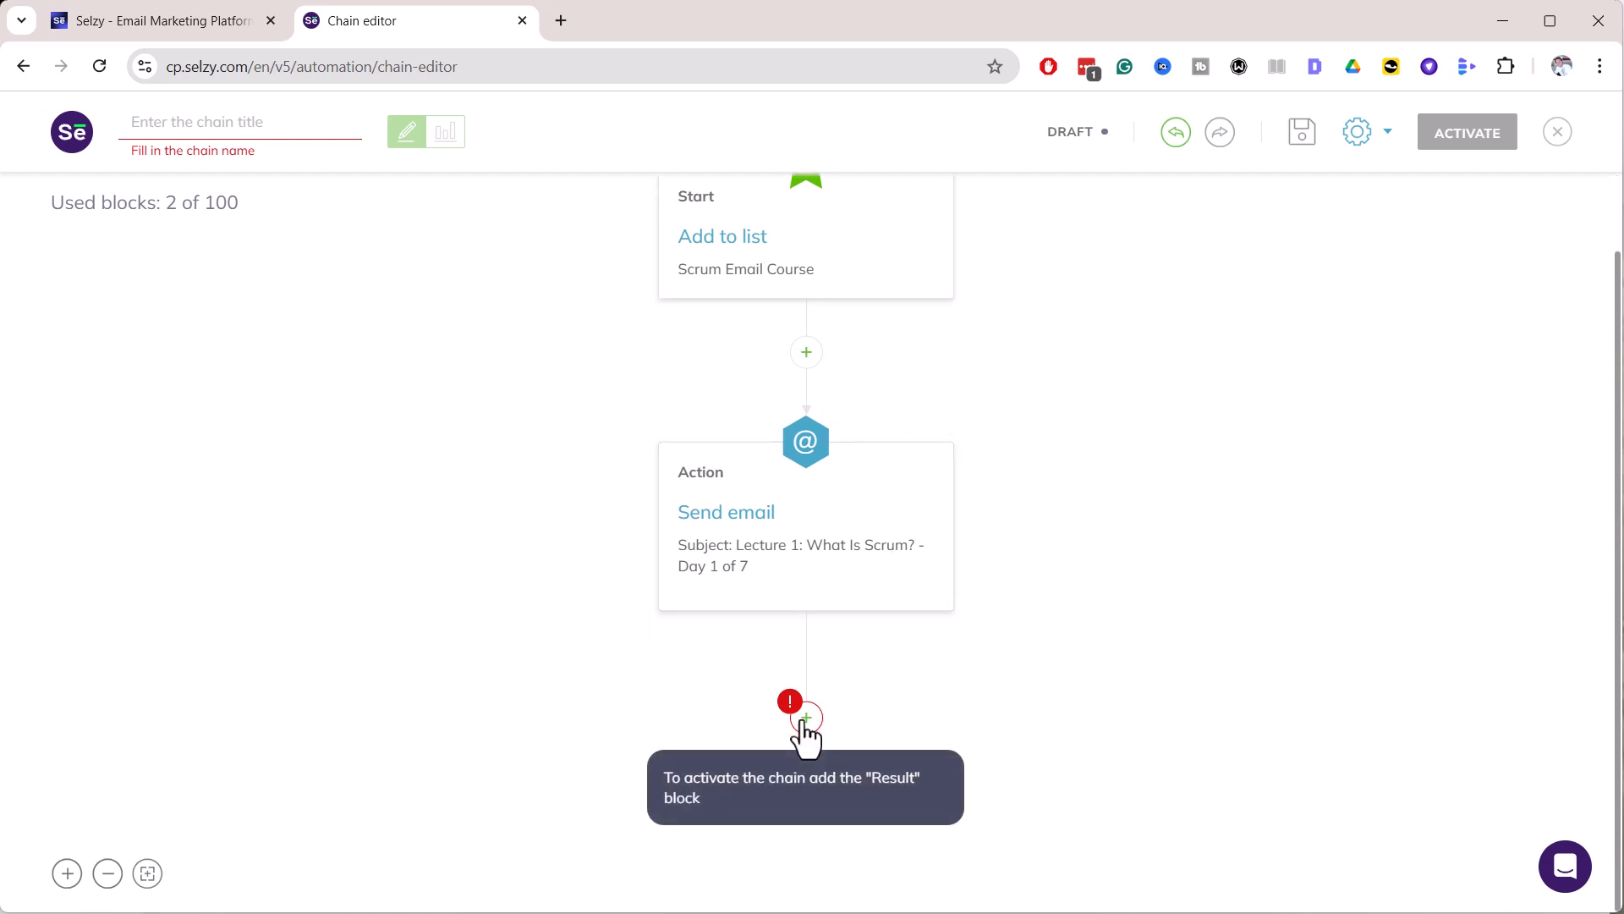
click(802, 725)
click(665, 371)
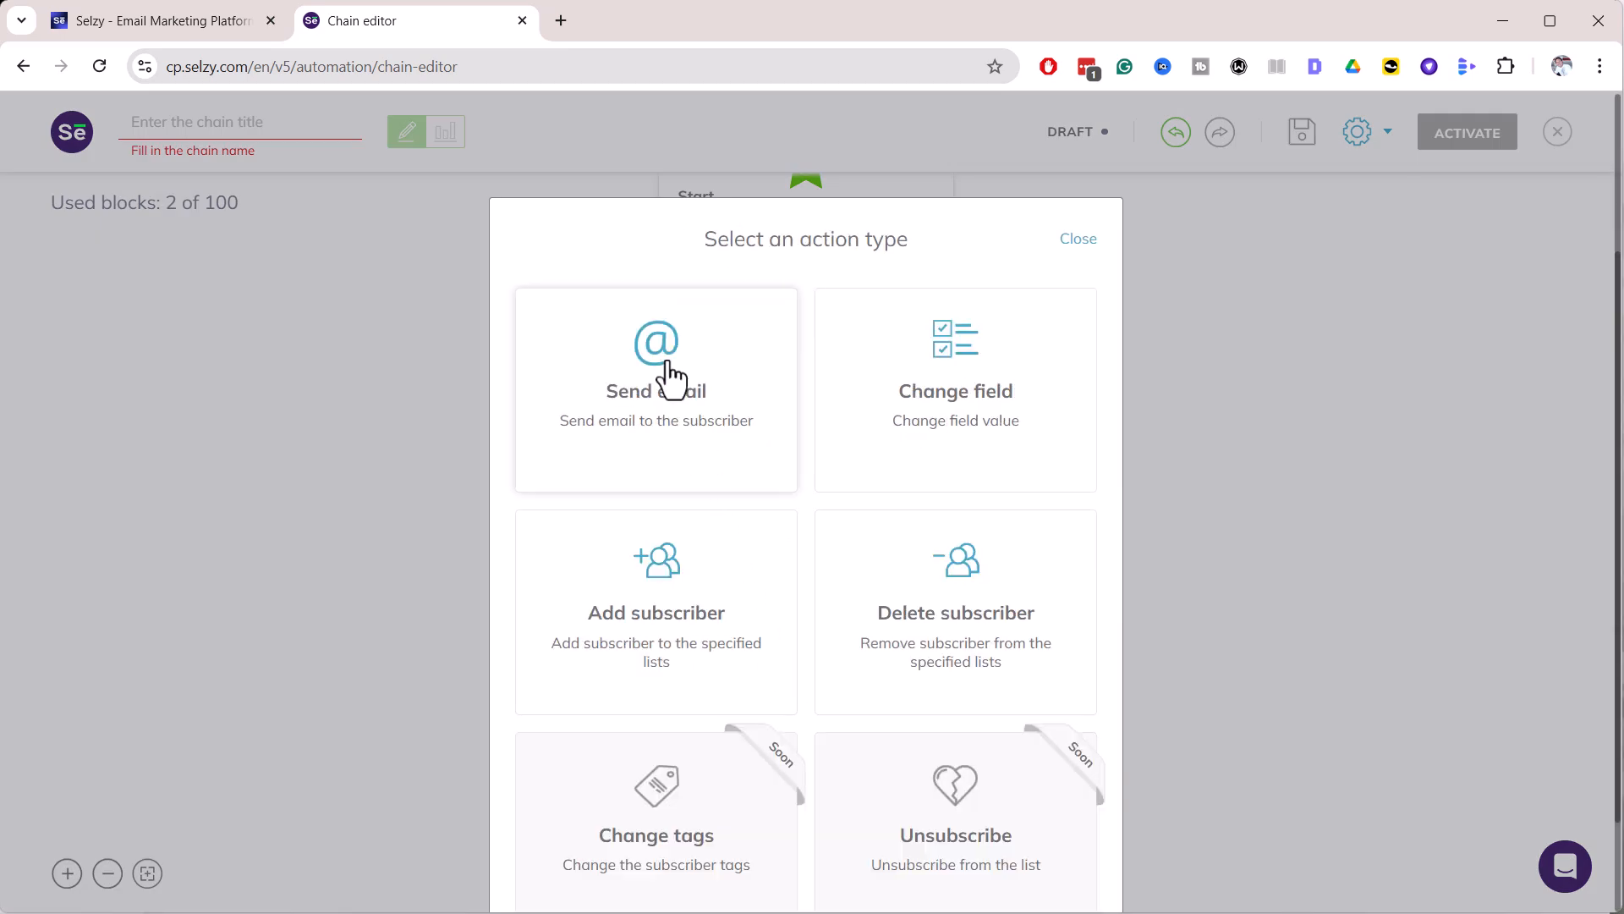
click(672, 378)
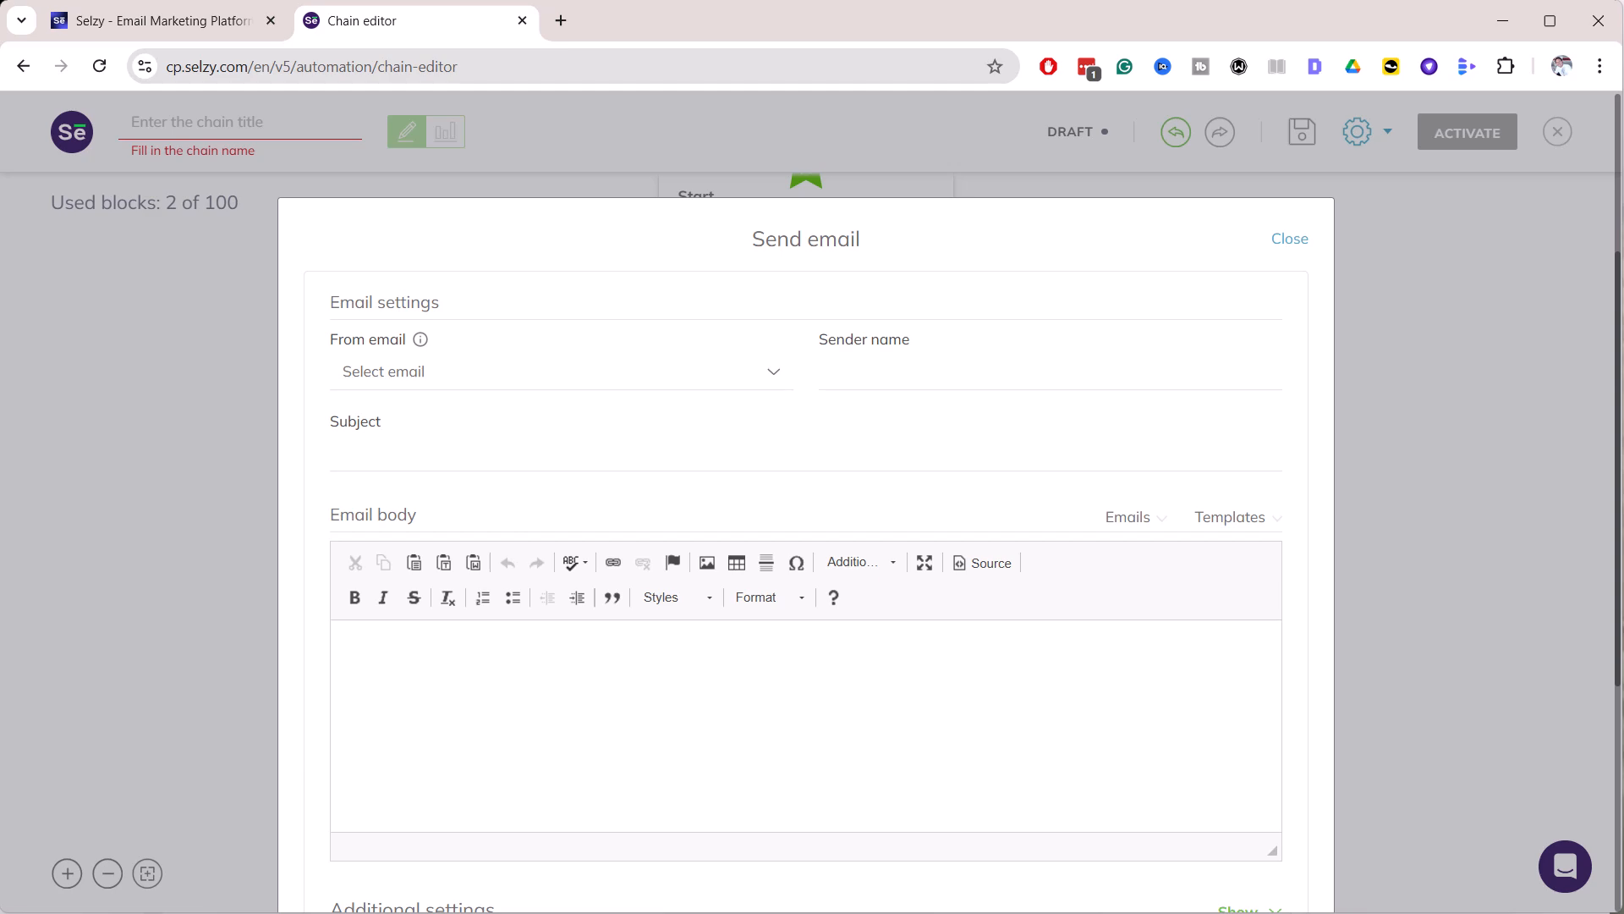
Set the subject to 'Lecture 2: Scrum Team - Day 2 of 7' and choose the course sender address
key(alt+Tab)
click(220, 303)
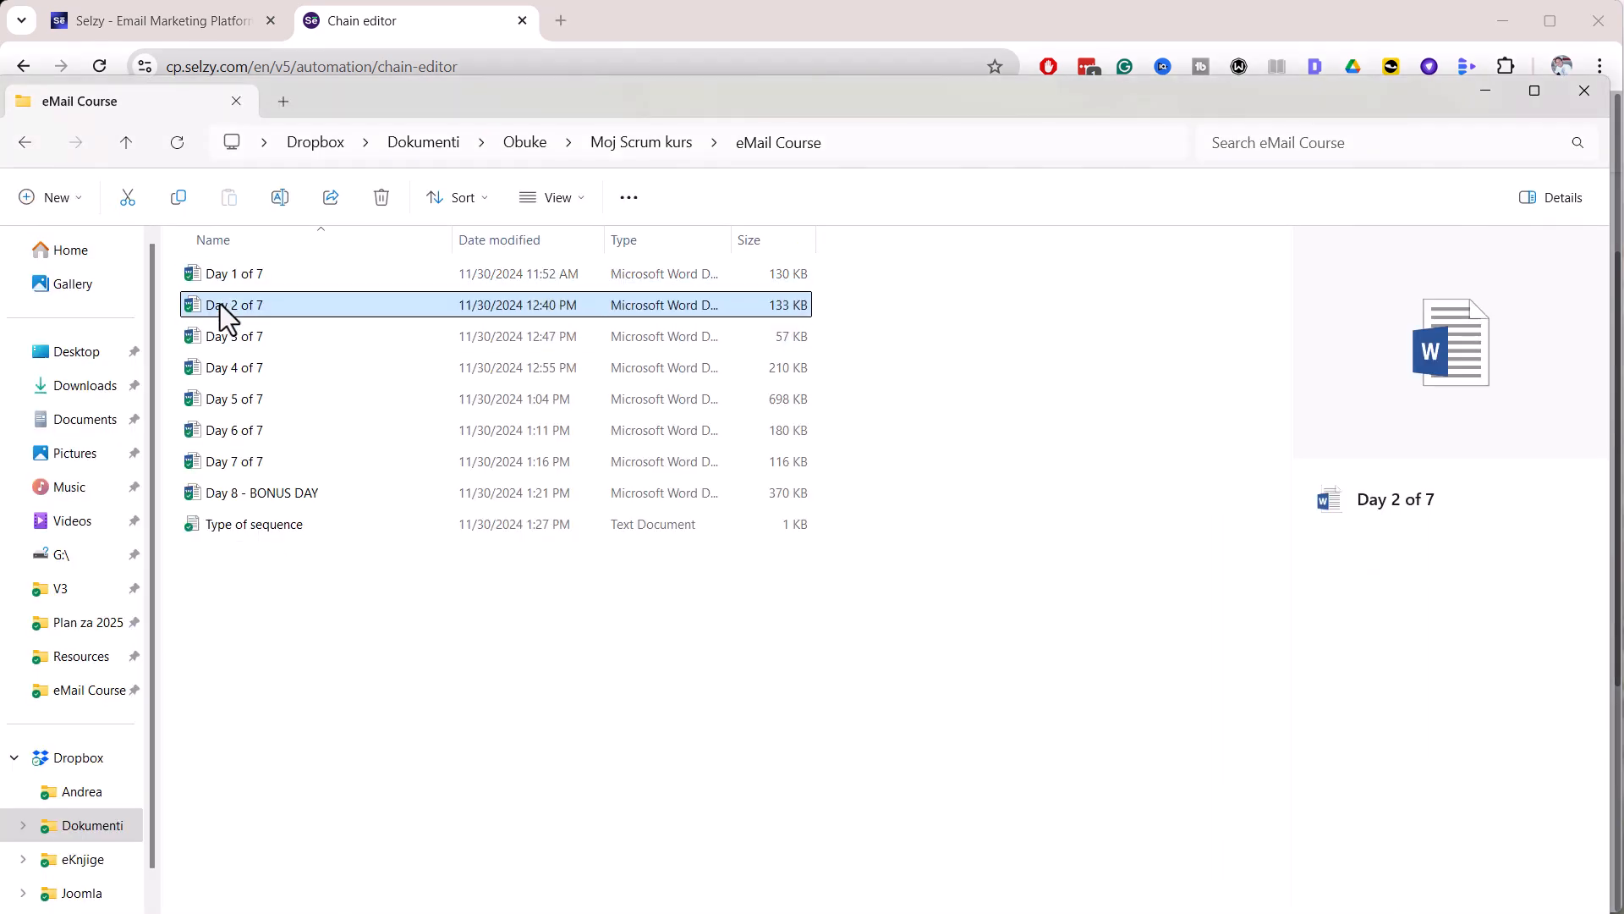
double_click(220, 303)
drag(1013, 508, 1535, 512)
key(ctrl+c)
key(alt+Tab)
click(384, 460)
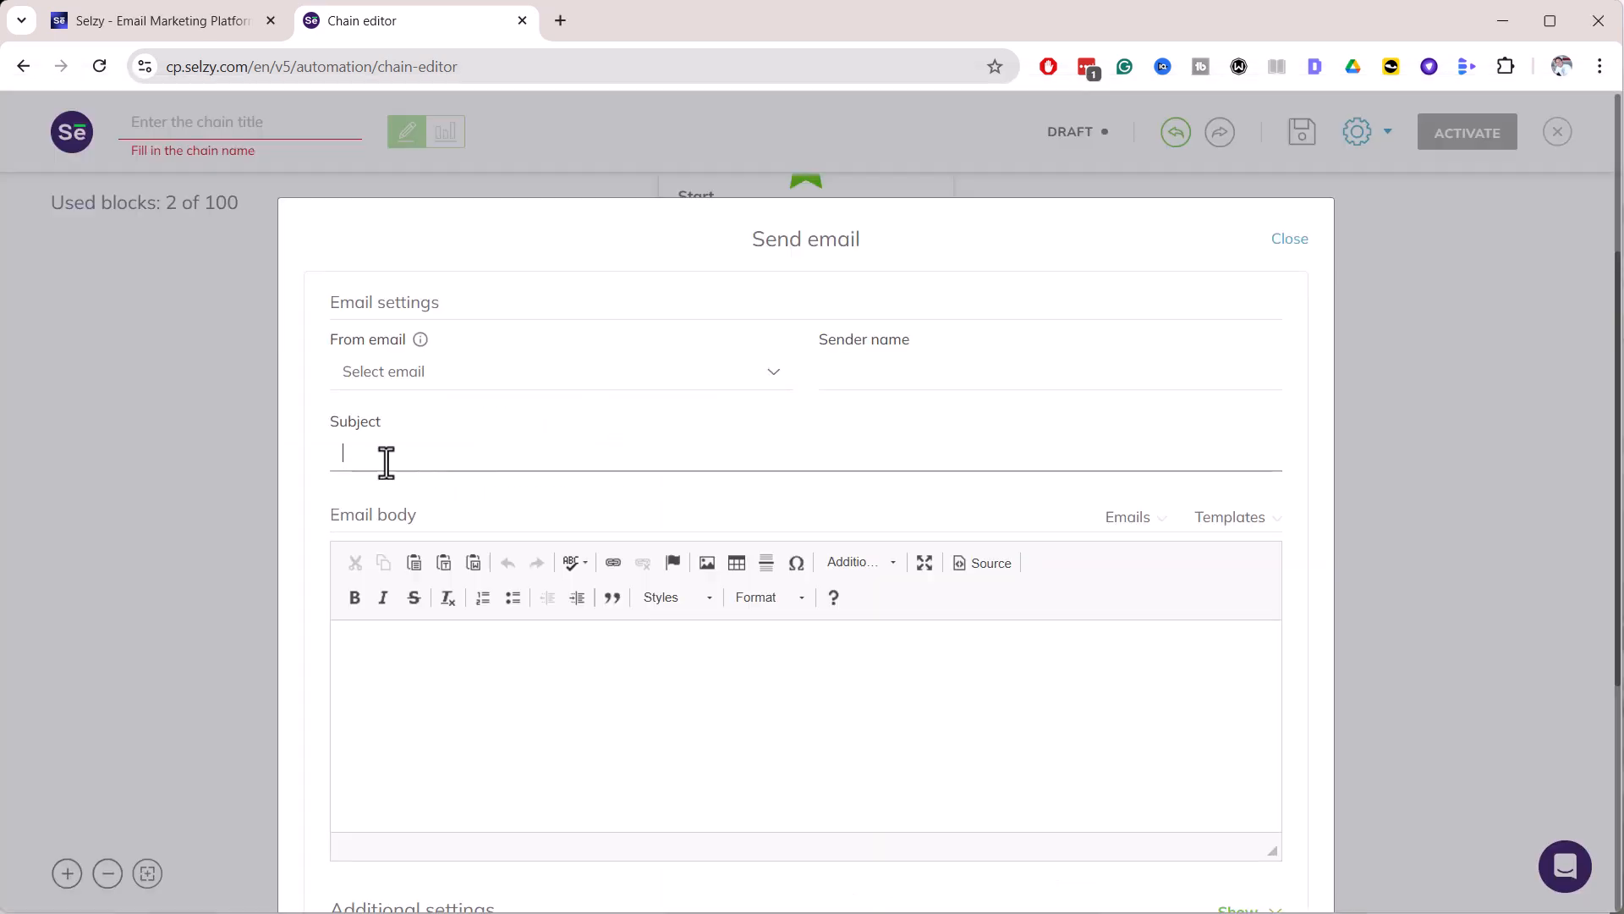
key(ctrl+v)
click(406, 373)
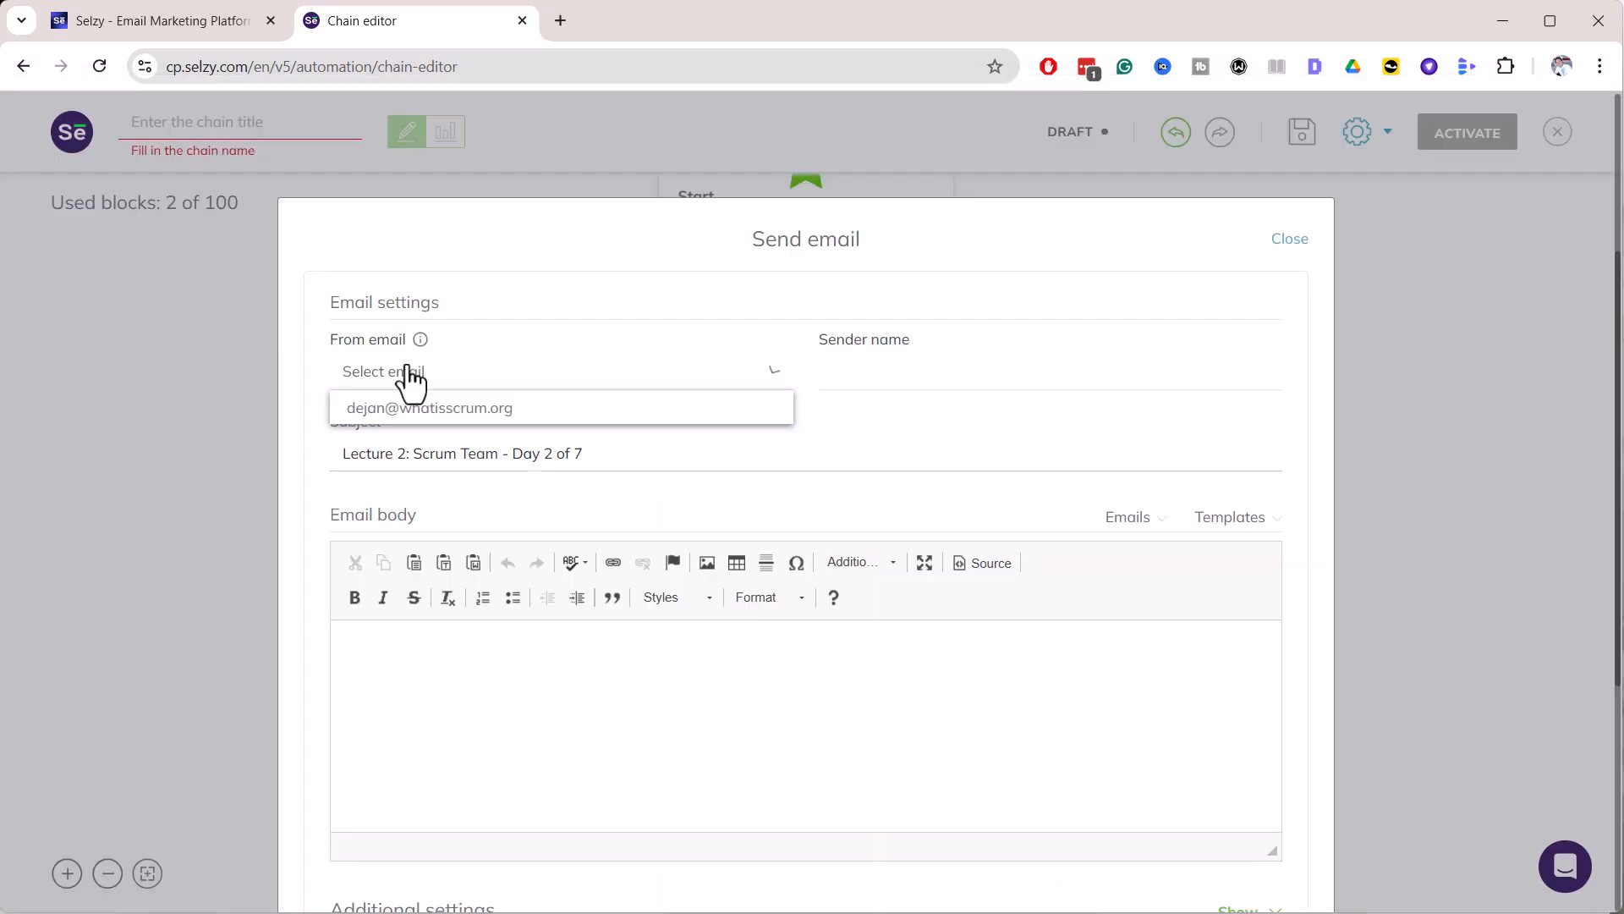
click(413, 408)
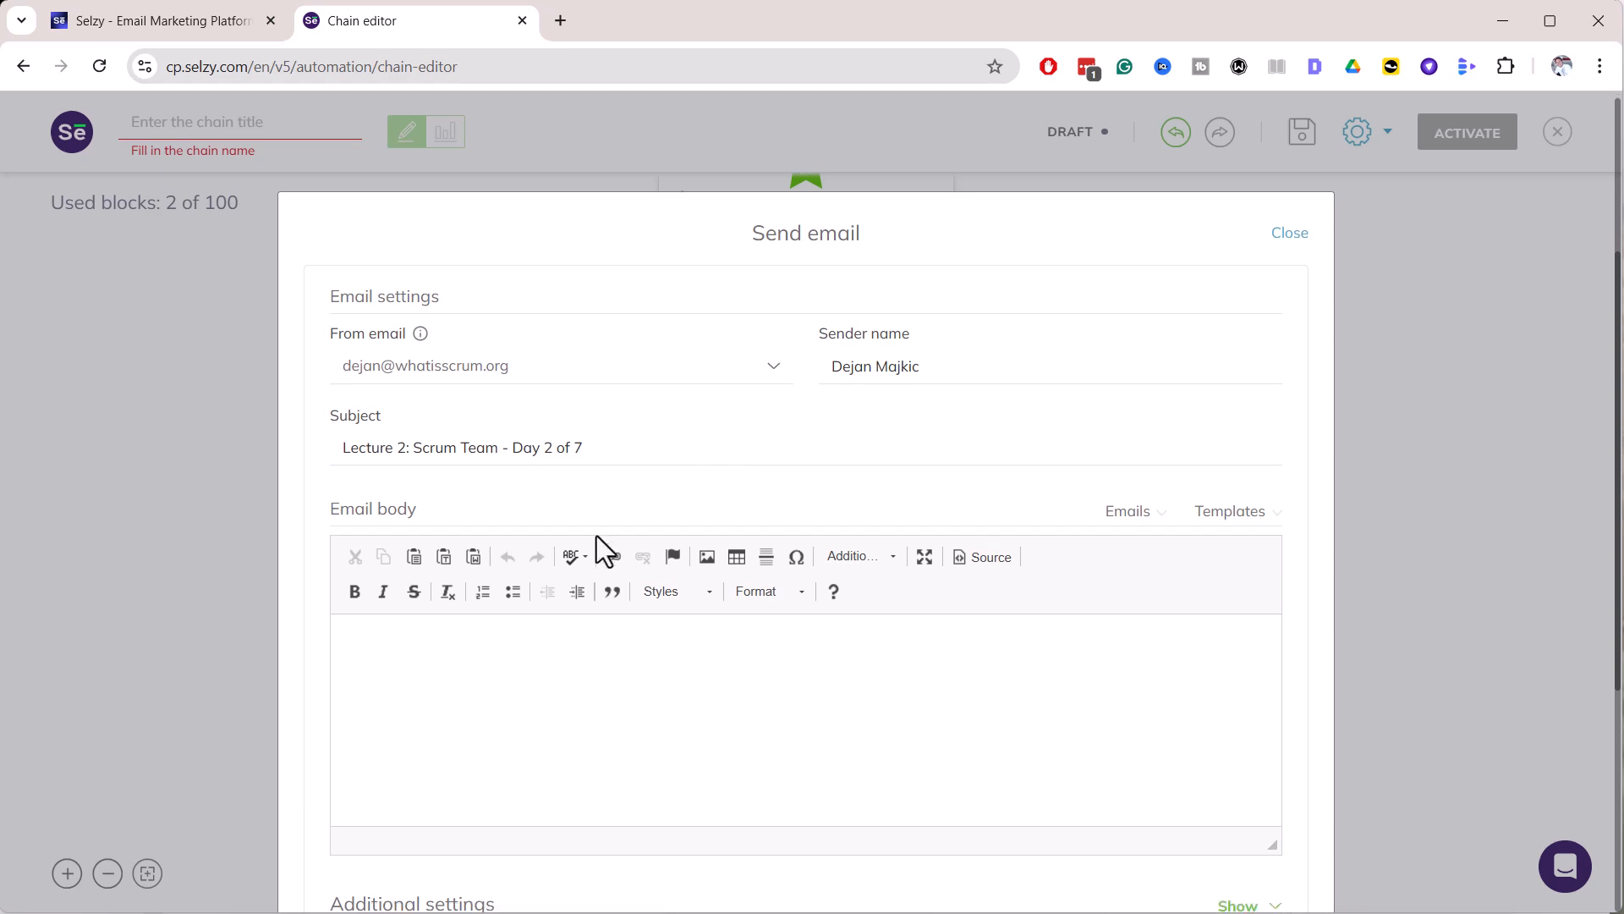
scroll(609, 576, down, 2)
Copy the Day 2 lesson text from Word into the email body
key(alt+Tab)
key(alt+Tab)
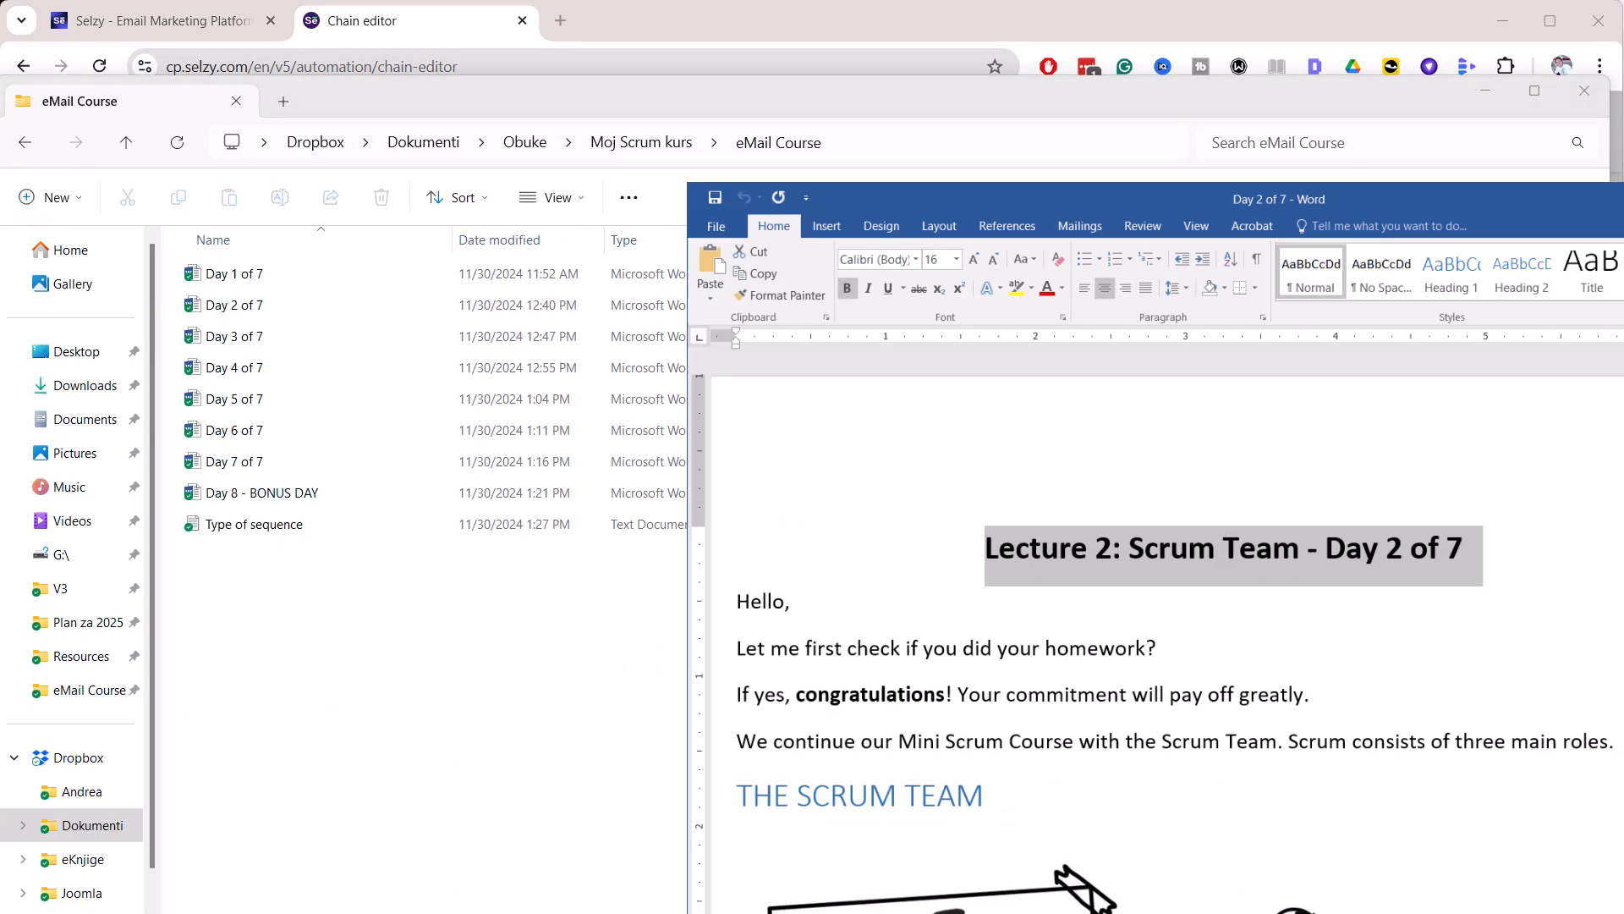
click(745, 562)
scroll(879, 500, down, 20)
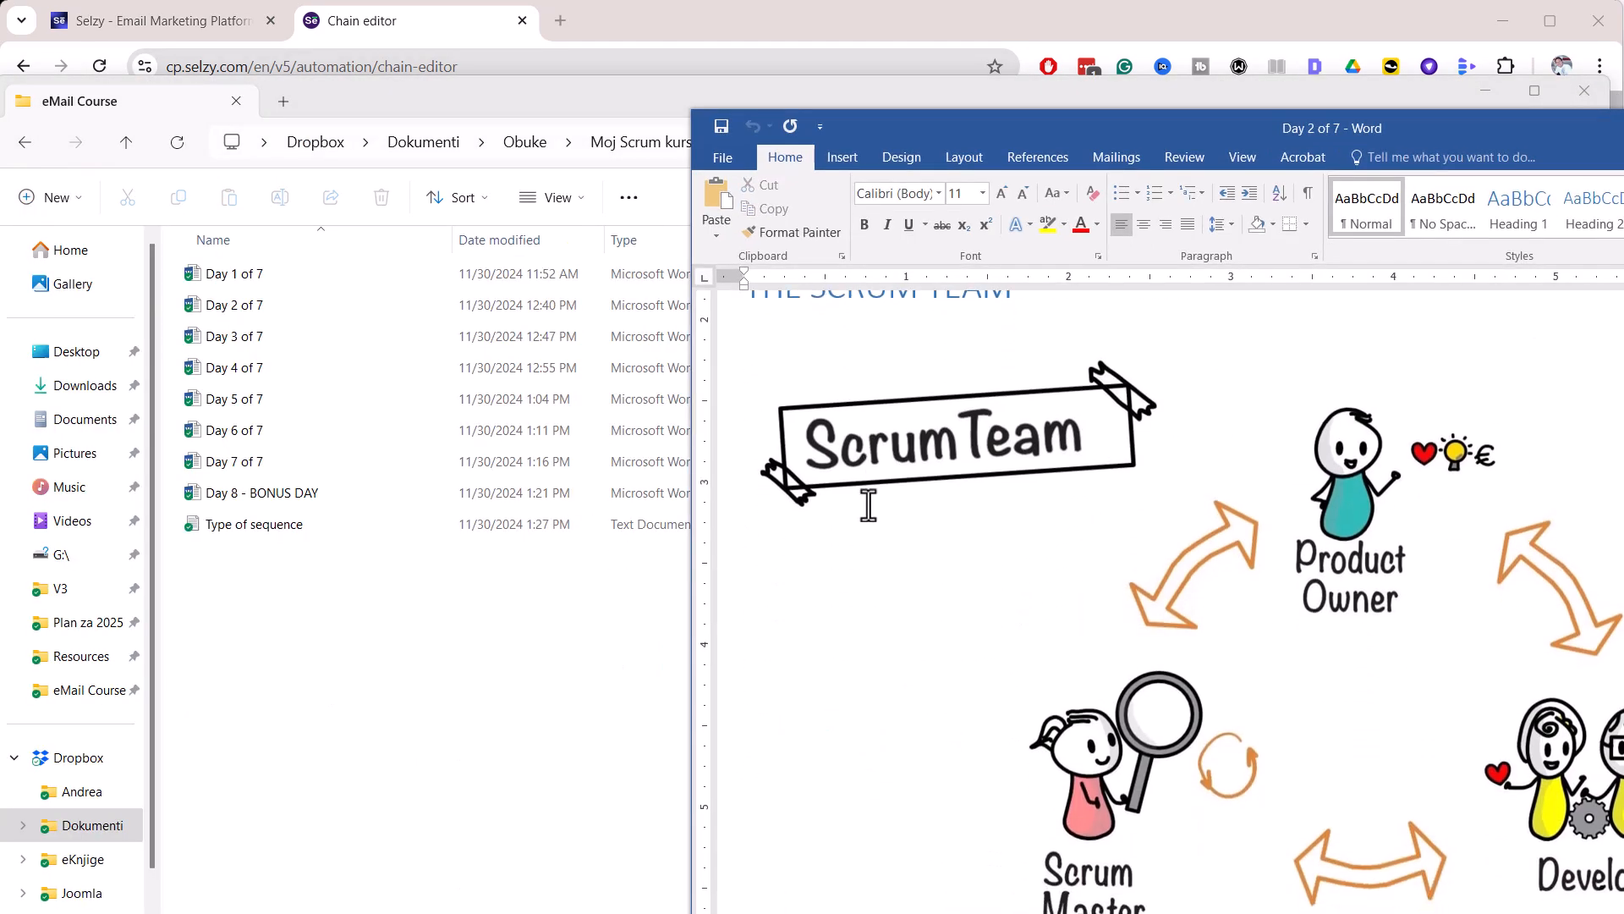
scroll(879, 552, down, 15)
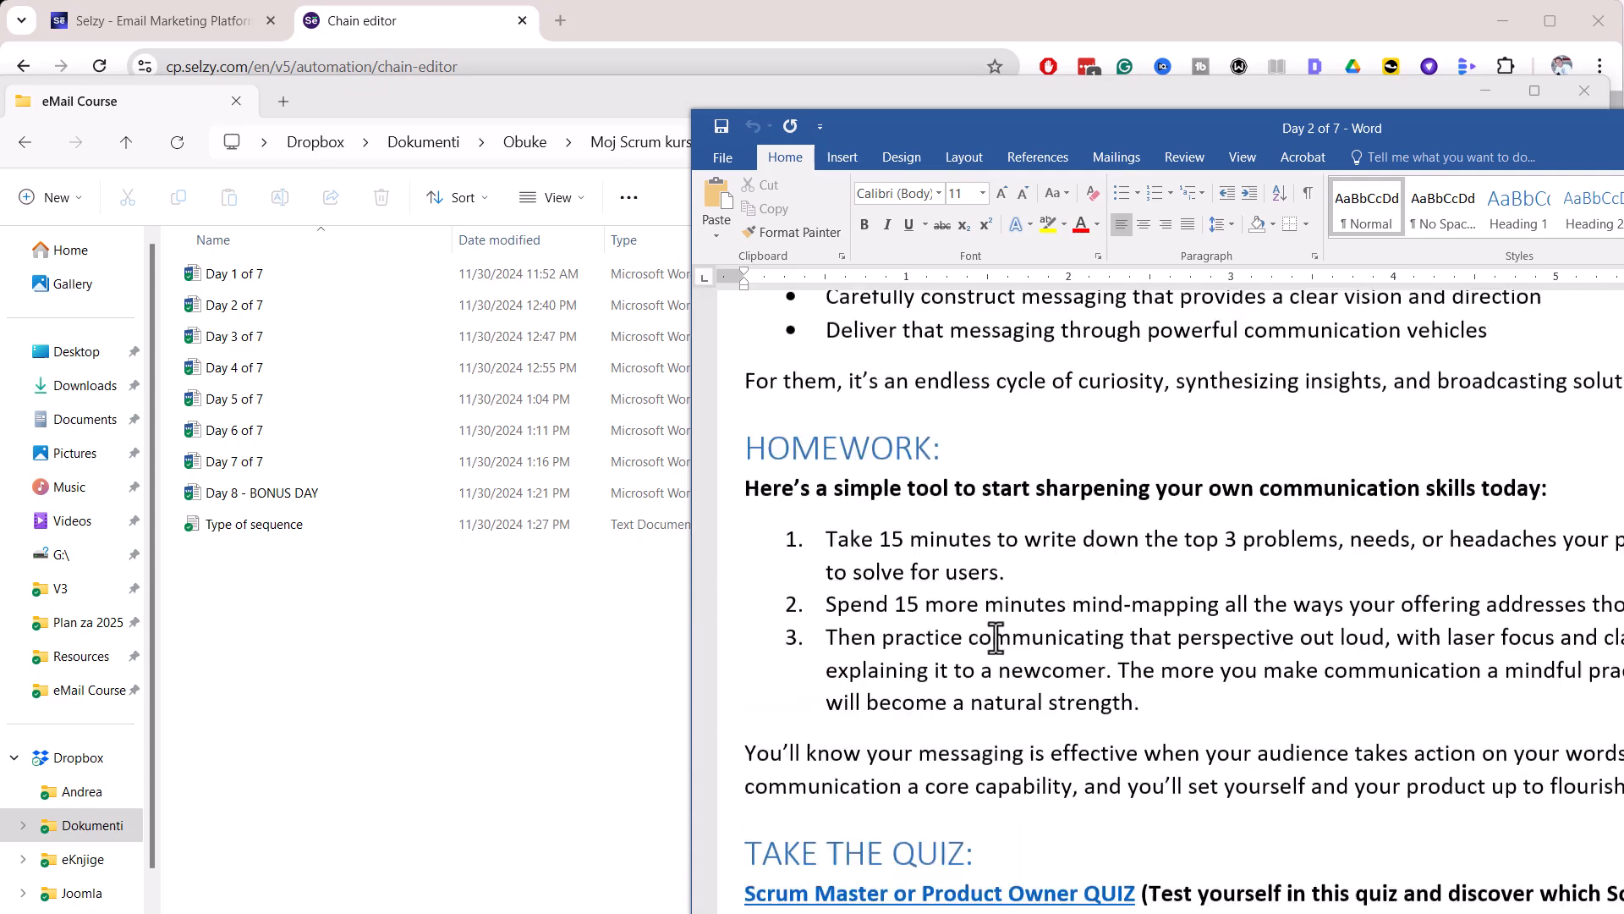
shift+click(1005, 646)
key(ctrl+c)
key(alt+Tab)
click(388, 471)
key(ctrl+v)
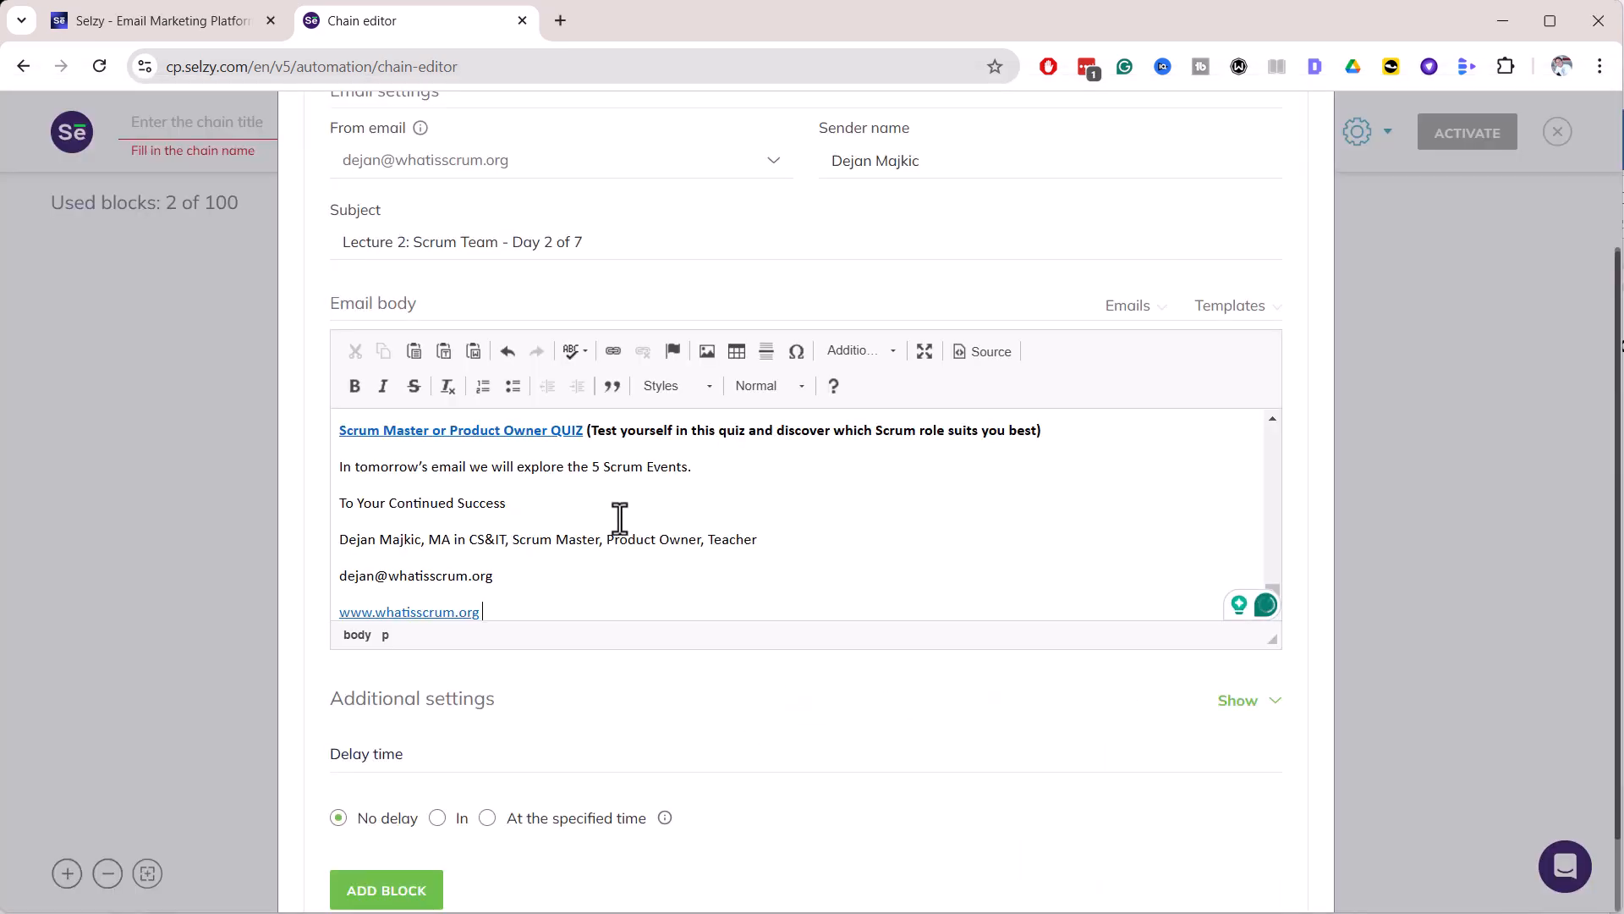
Delay the Day 2 email by 1 day and add the block to the chain
scroll(605, 545, up, 10)
scroll(601, 550, up, 15)
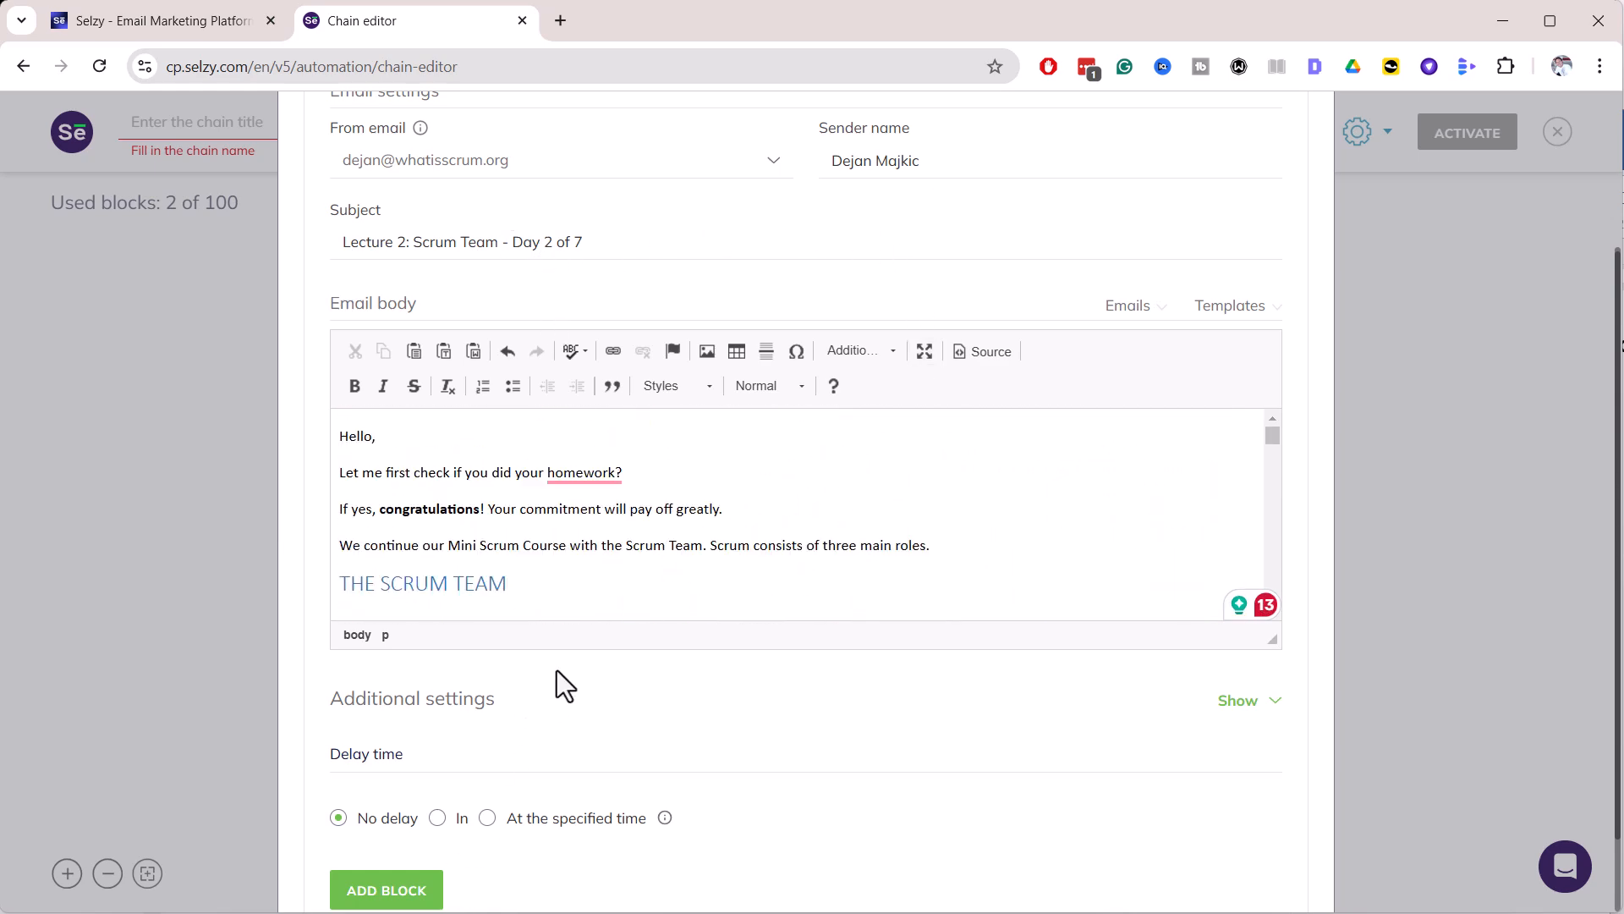
scroll(556, 670, down, 2)
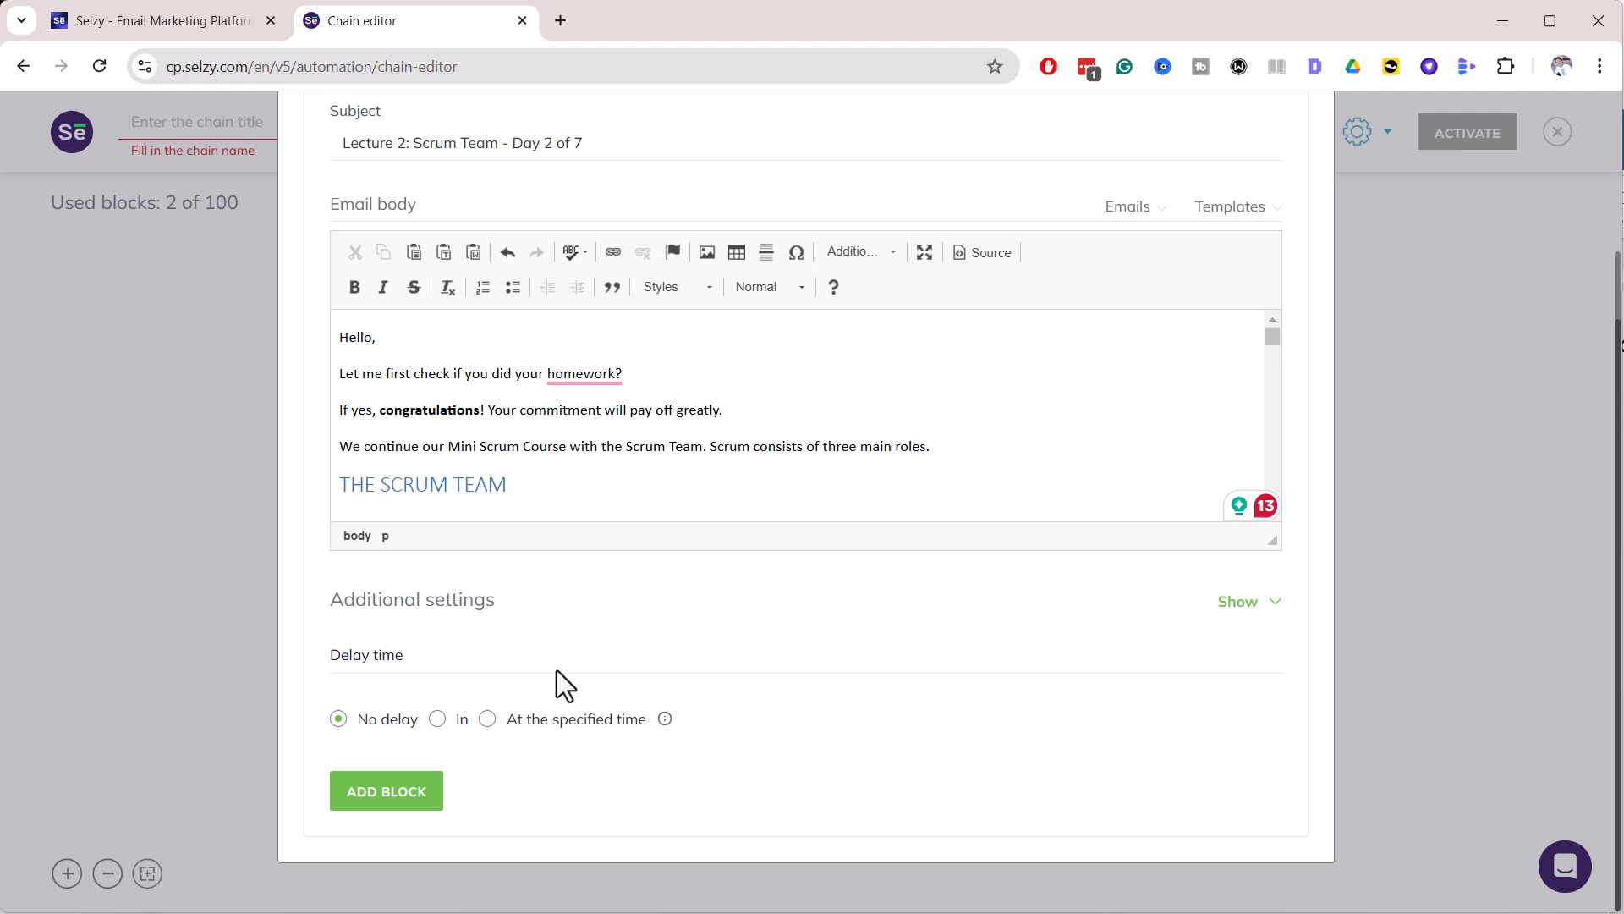
click(435, 741)
click(378, 800)
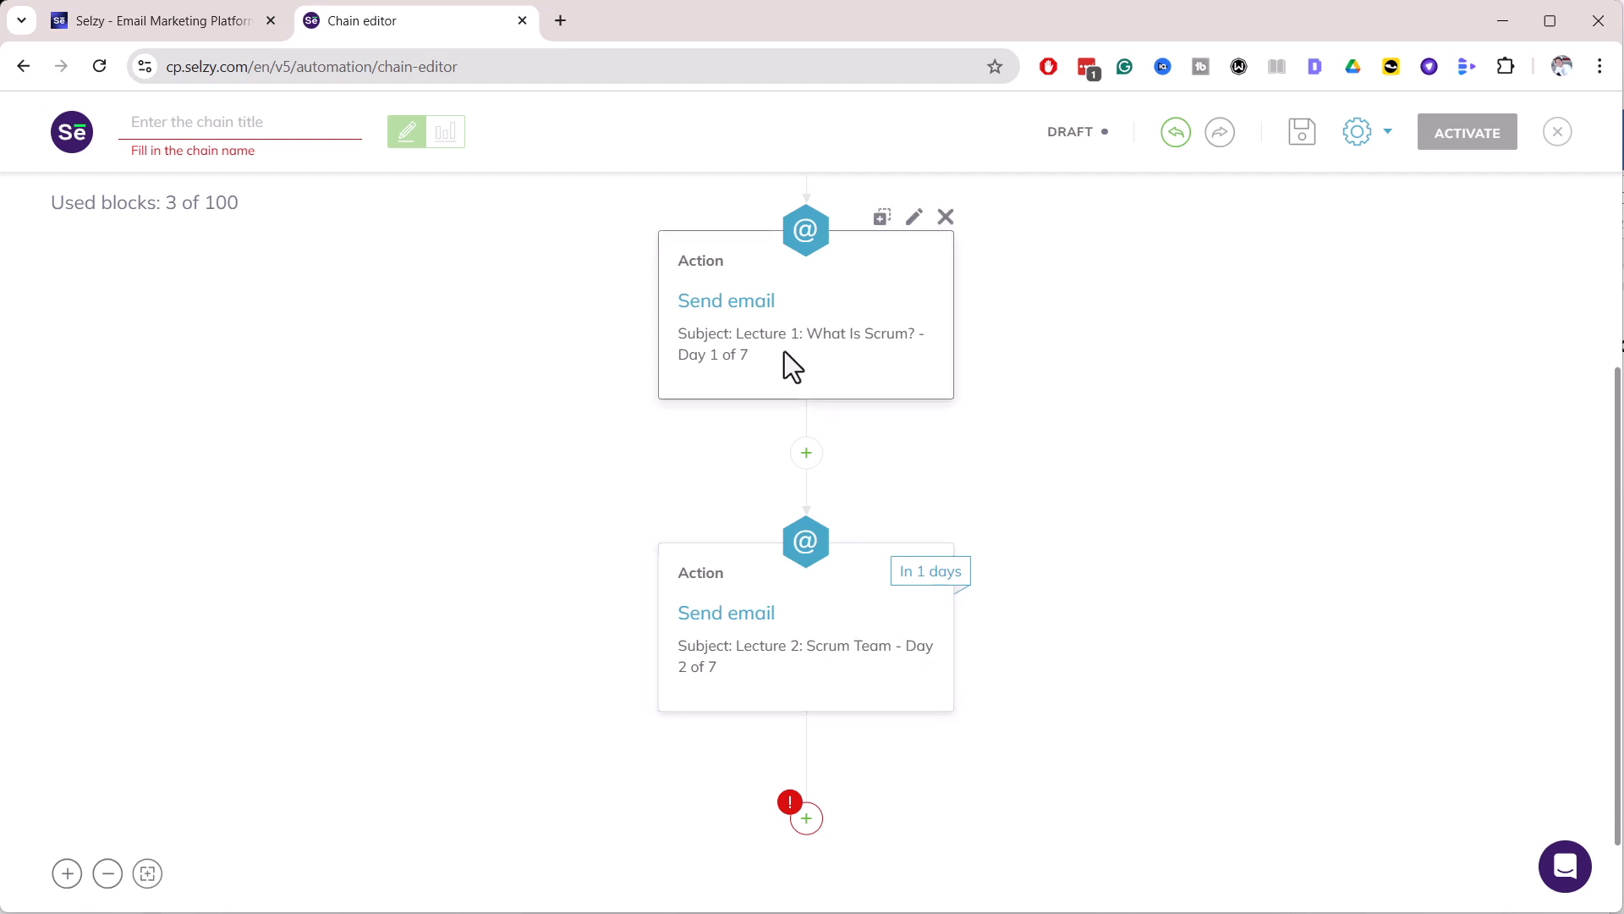
Add another Send email action step at the end of the chain
scroll(799, 592, down, 1)
click(806, 729)
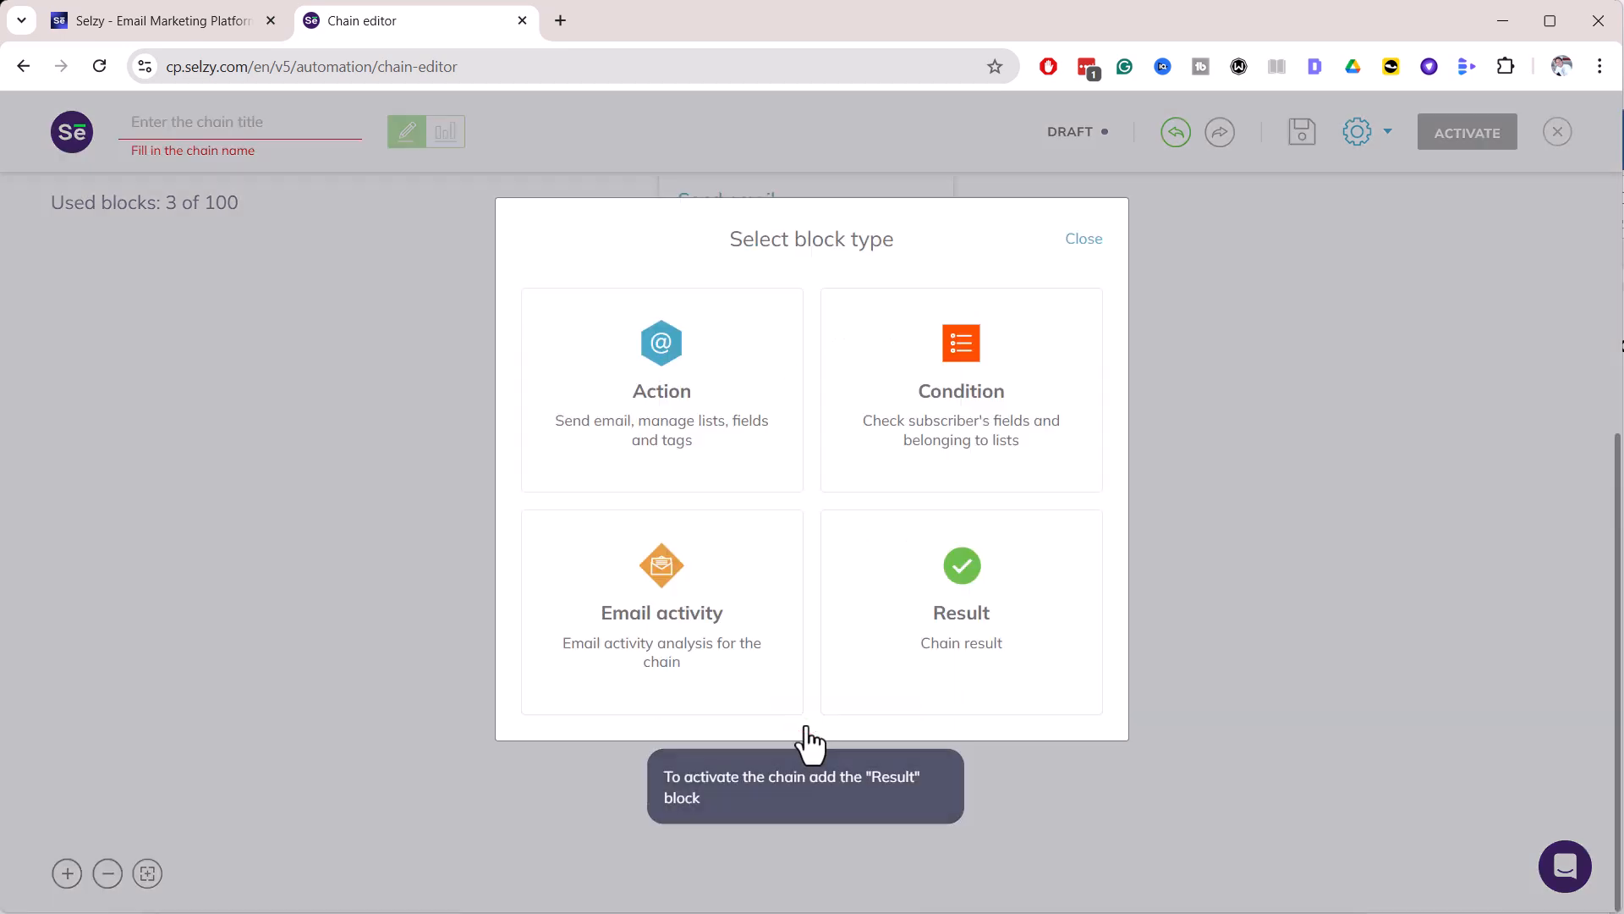
click(653, 383)
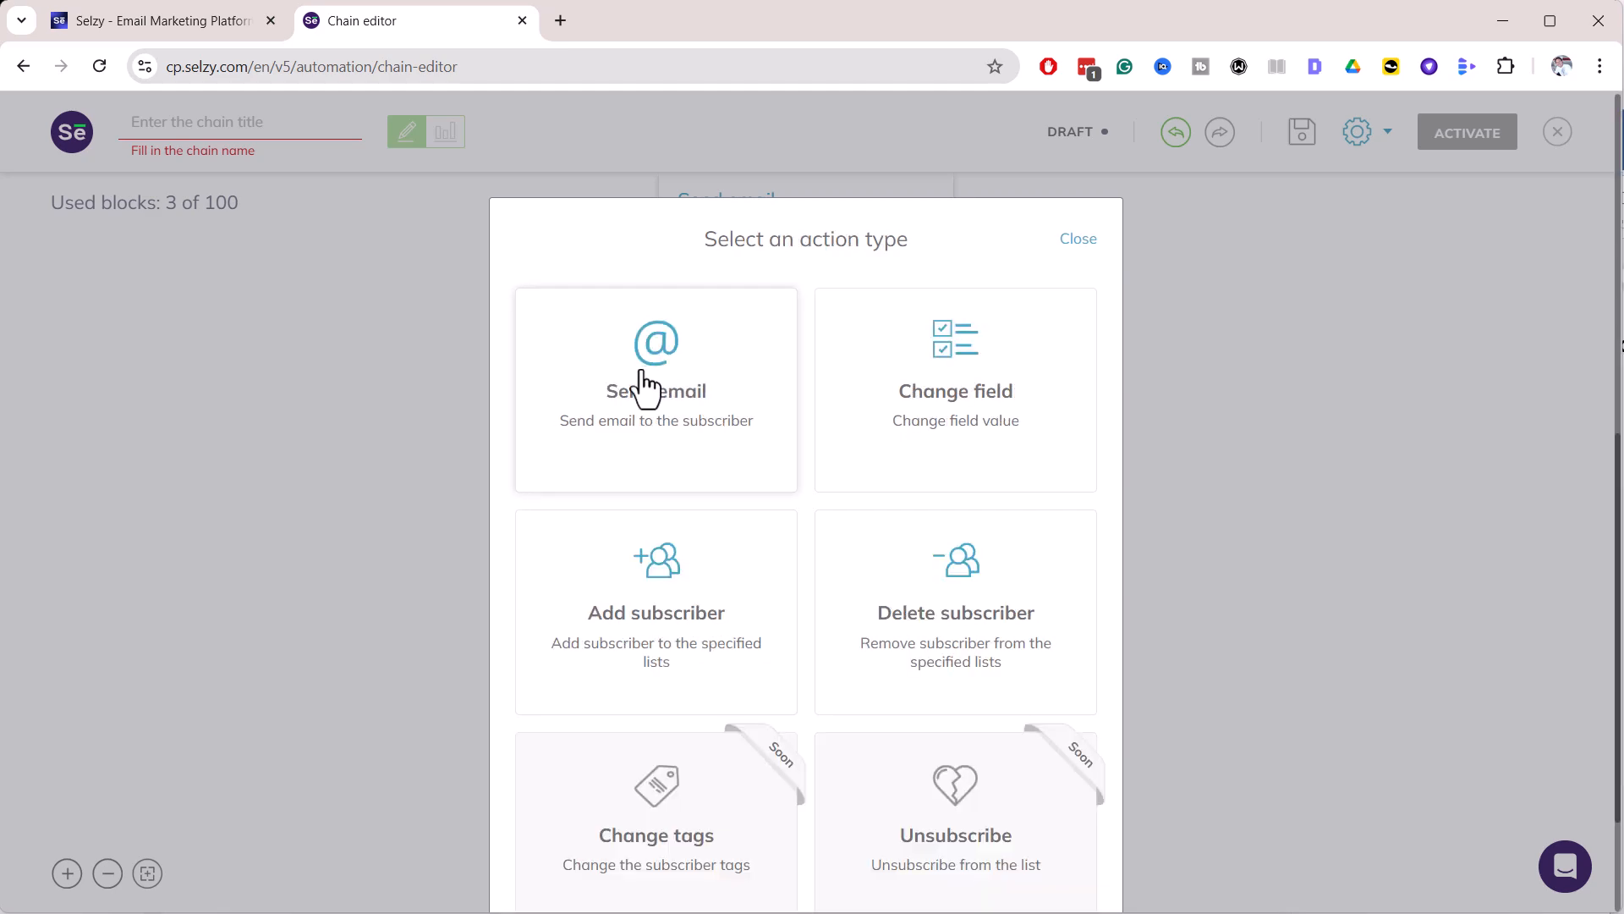
click(642, 373)
Choose the sender and paste 'Lecture 3: Scrum Events - Day 3 of 7' as the subject
key(alt+Tab)
double_click(235, 345)
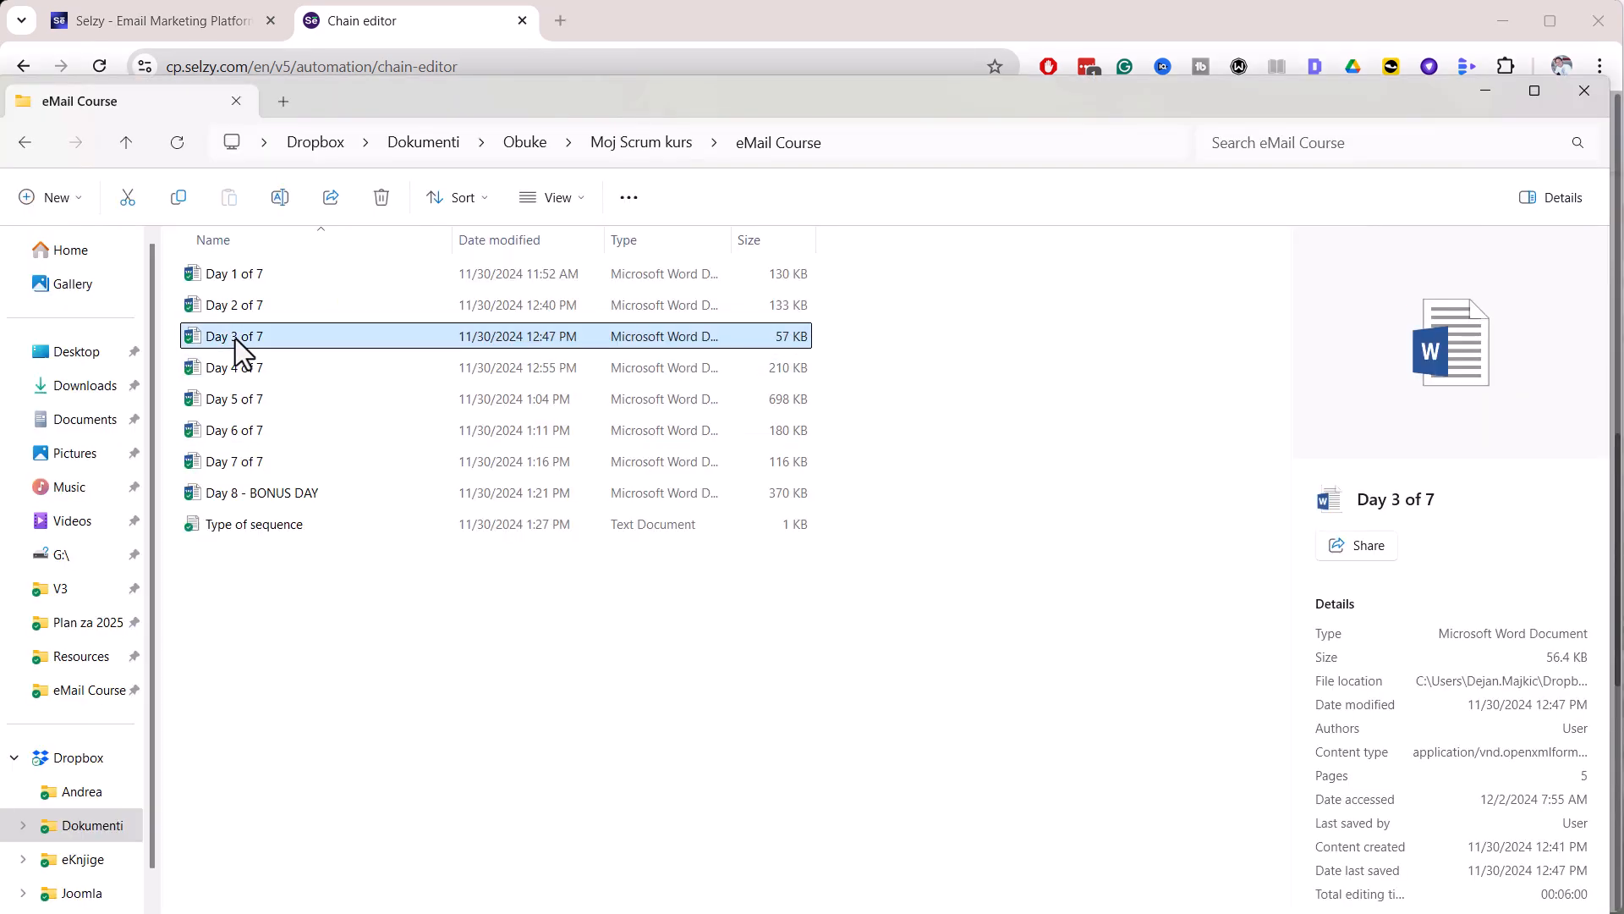
drag(982, 506, 1565, 508)
key(alt+Tab)
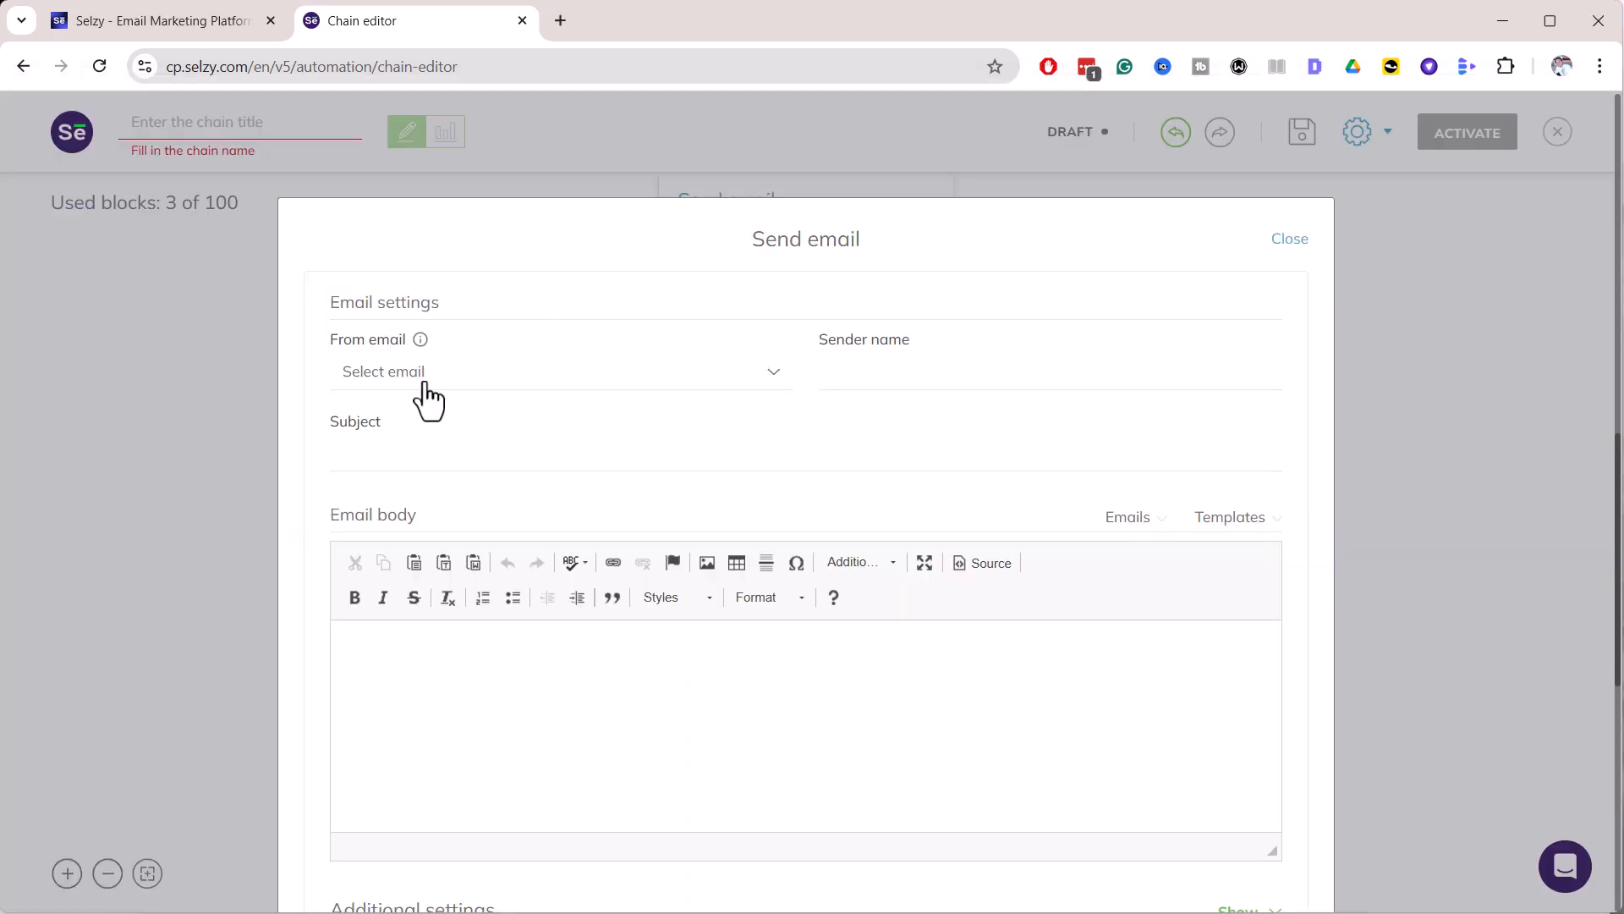
click(420, 377)
click(420, 410)
click(391, 454)
key(ctrl+v)
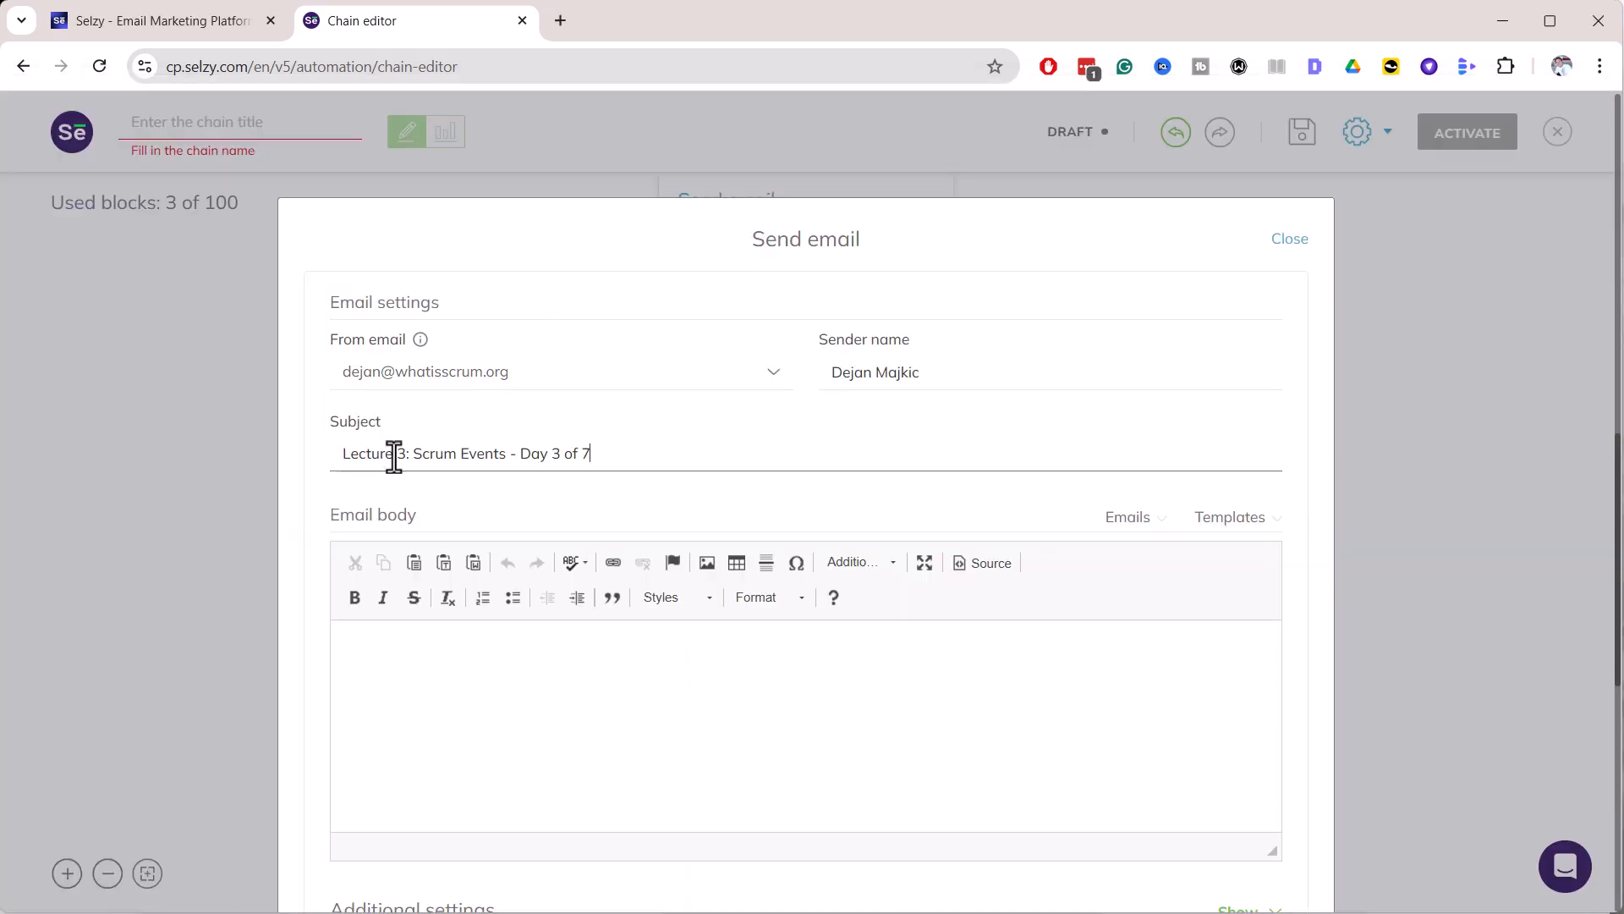
Paste the whole Day 3 lesson text into the email body
key(alt+Tab)
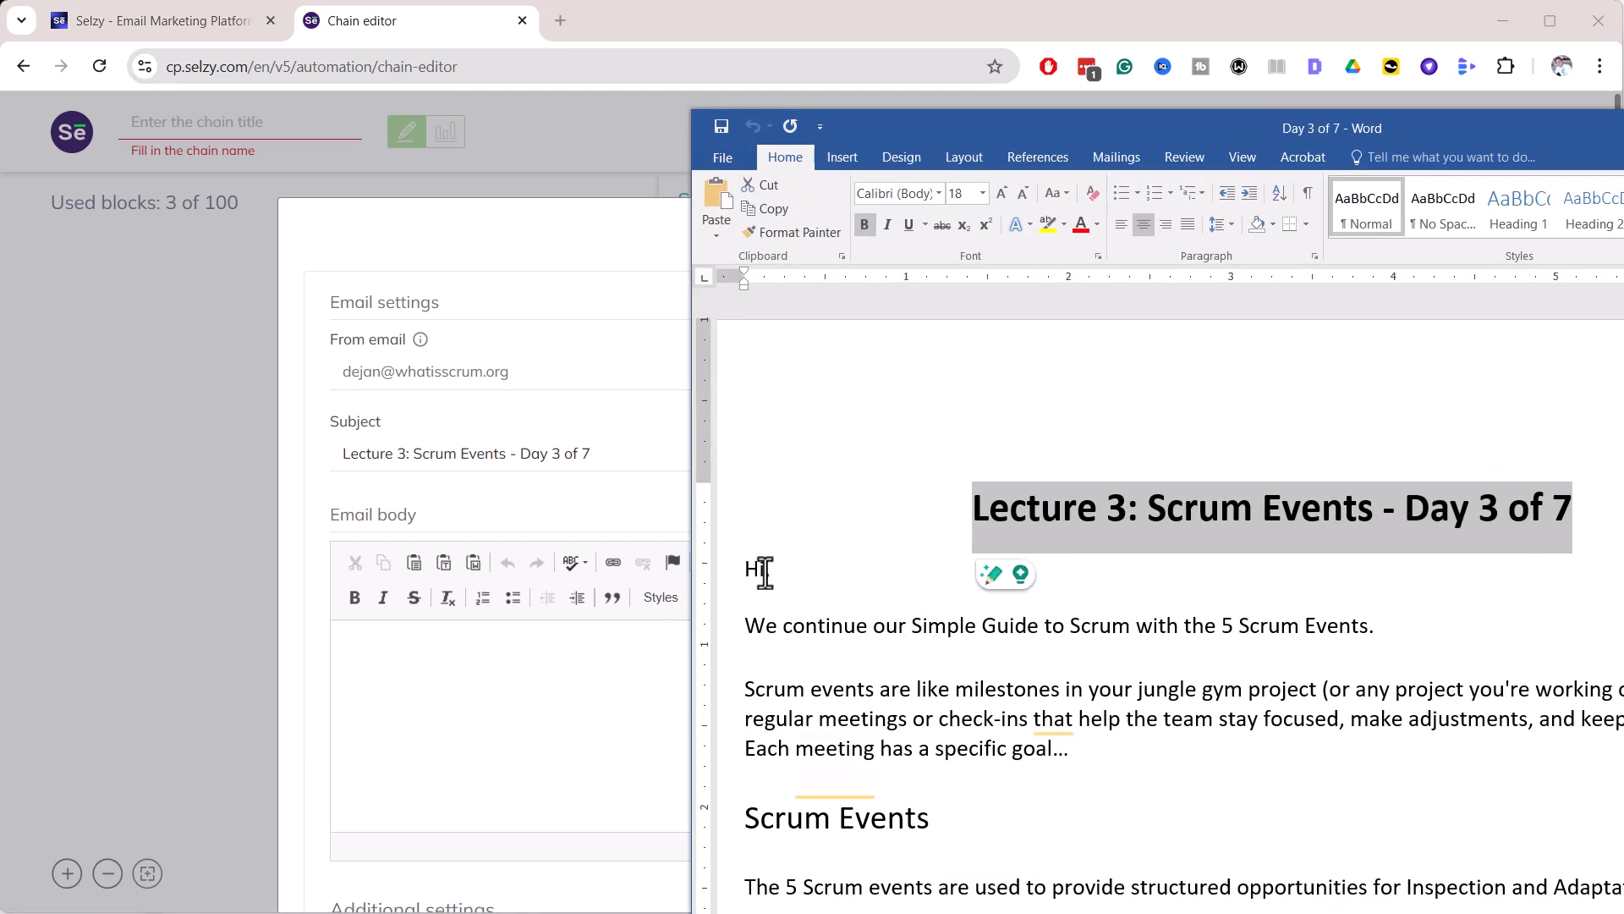
click(754, 580)
scroll(855, 741, down, 10)
scroll(855, 741, down, 15)
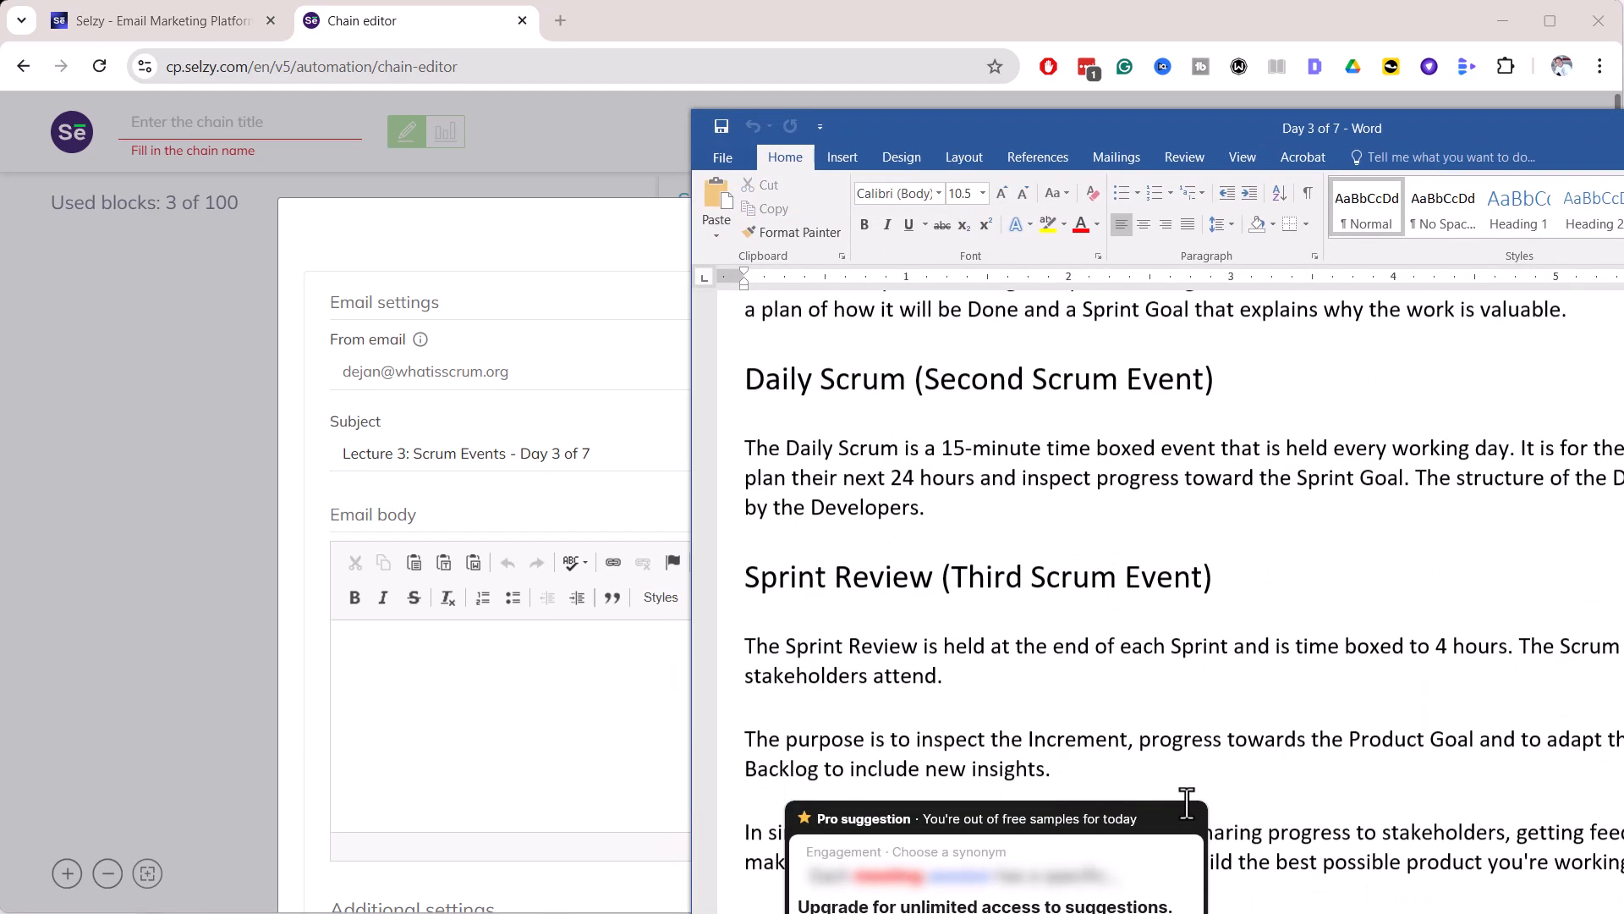
key(ctrl+a)
key(ctrl+c)
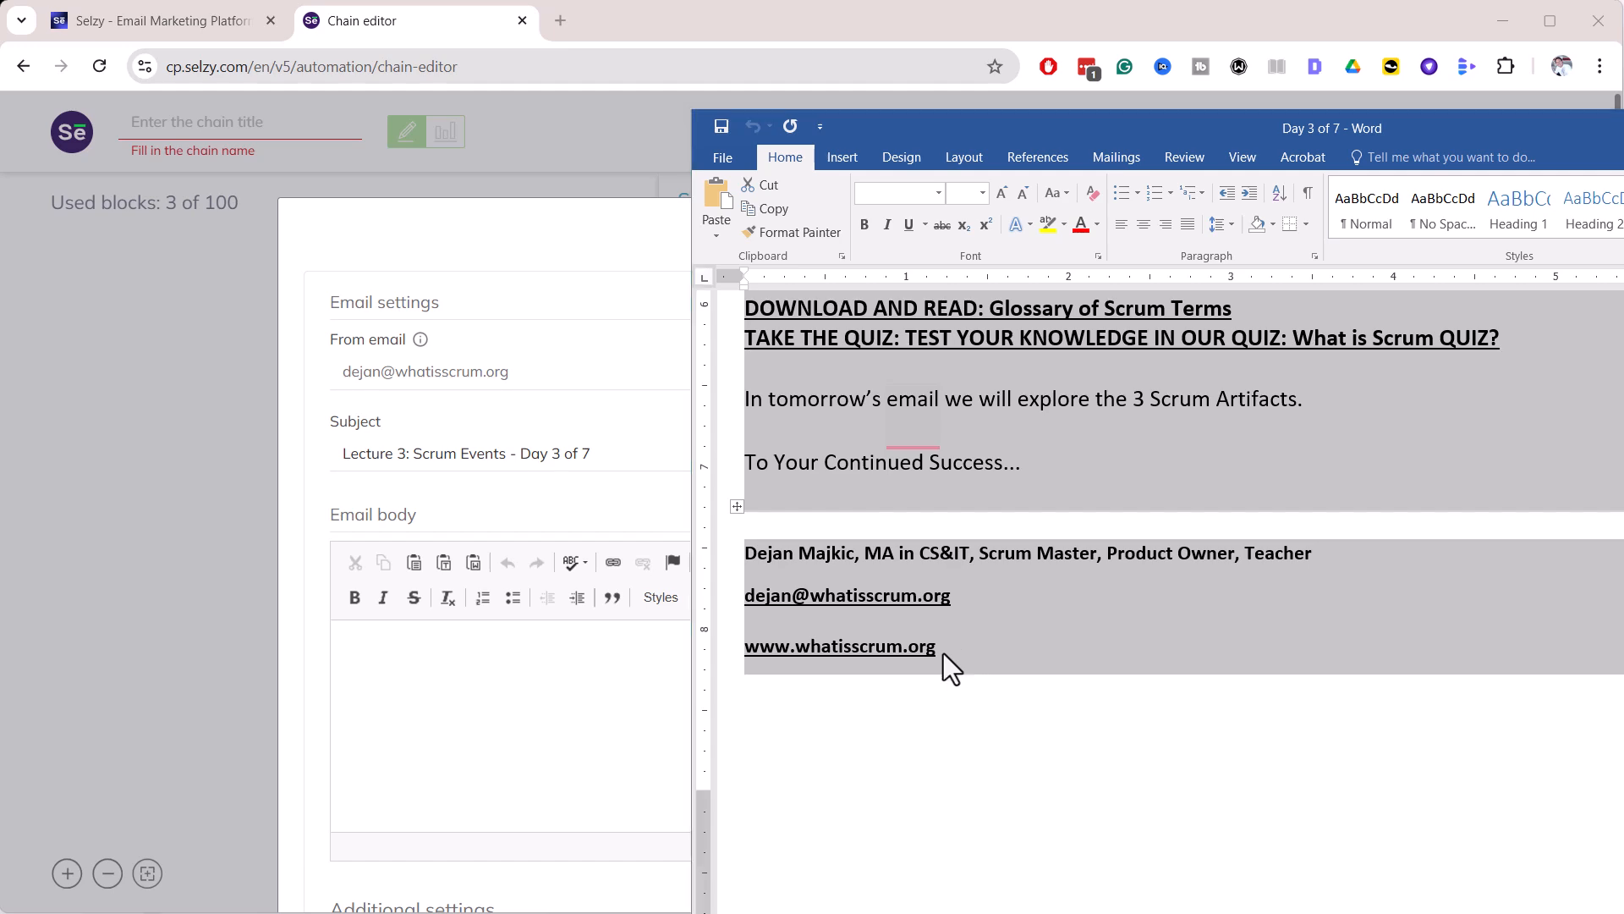
key(alt+Tab)
click(544, 680)
key(ctrl+v)
Schedule the Day 3 email 1 day later and add it to the chain
scroll(545, 686, up, 20)
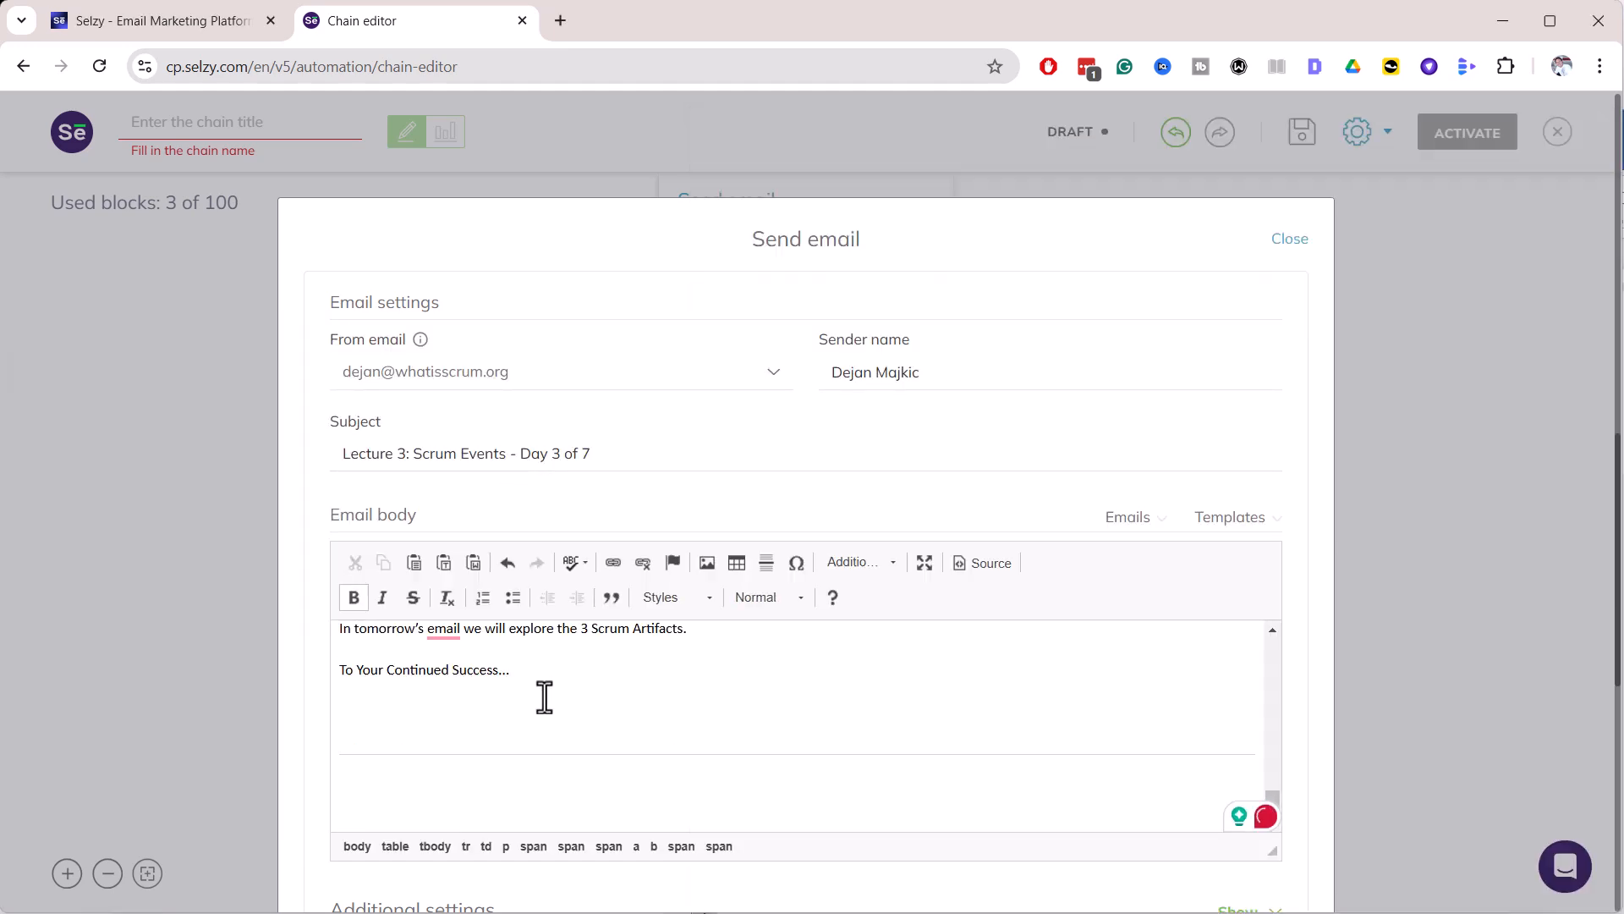
scroll(544, 689, up, 15)
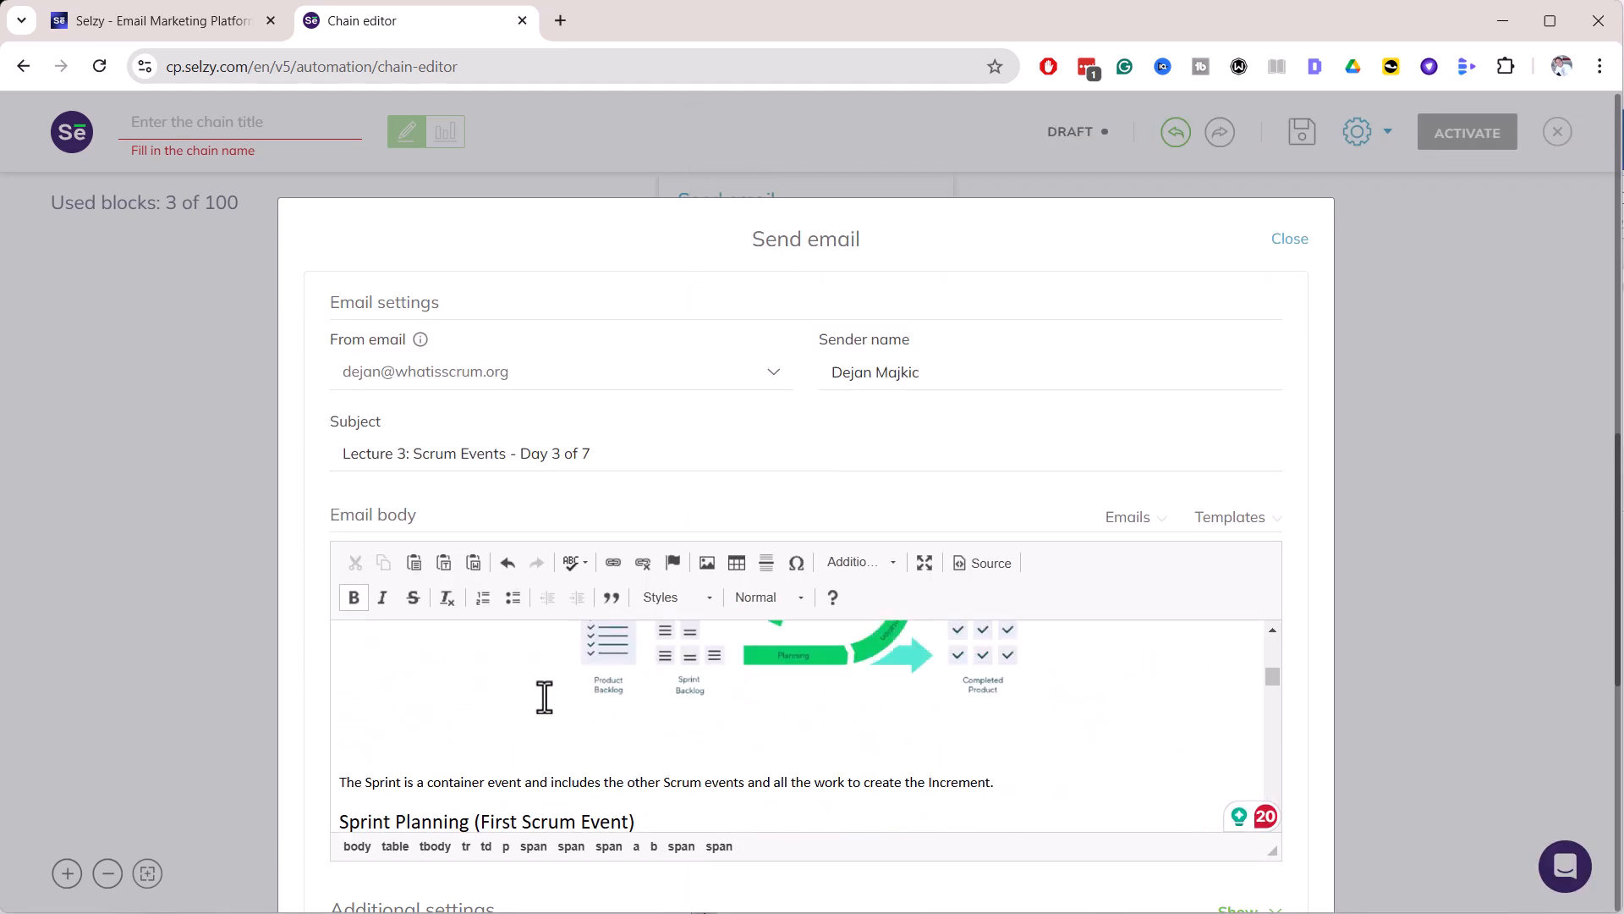
scroll(415, 706, down, 4)
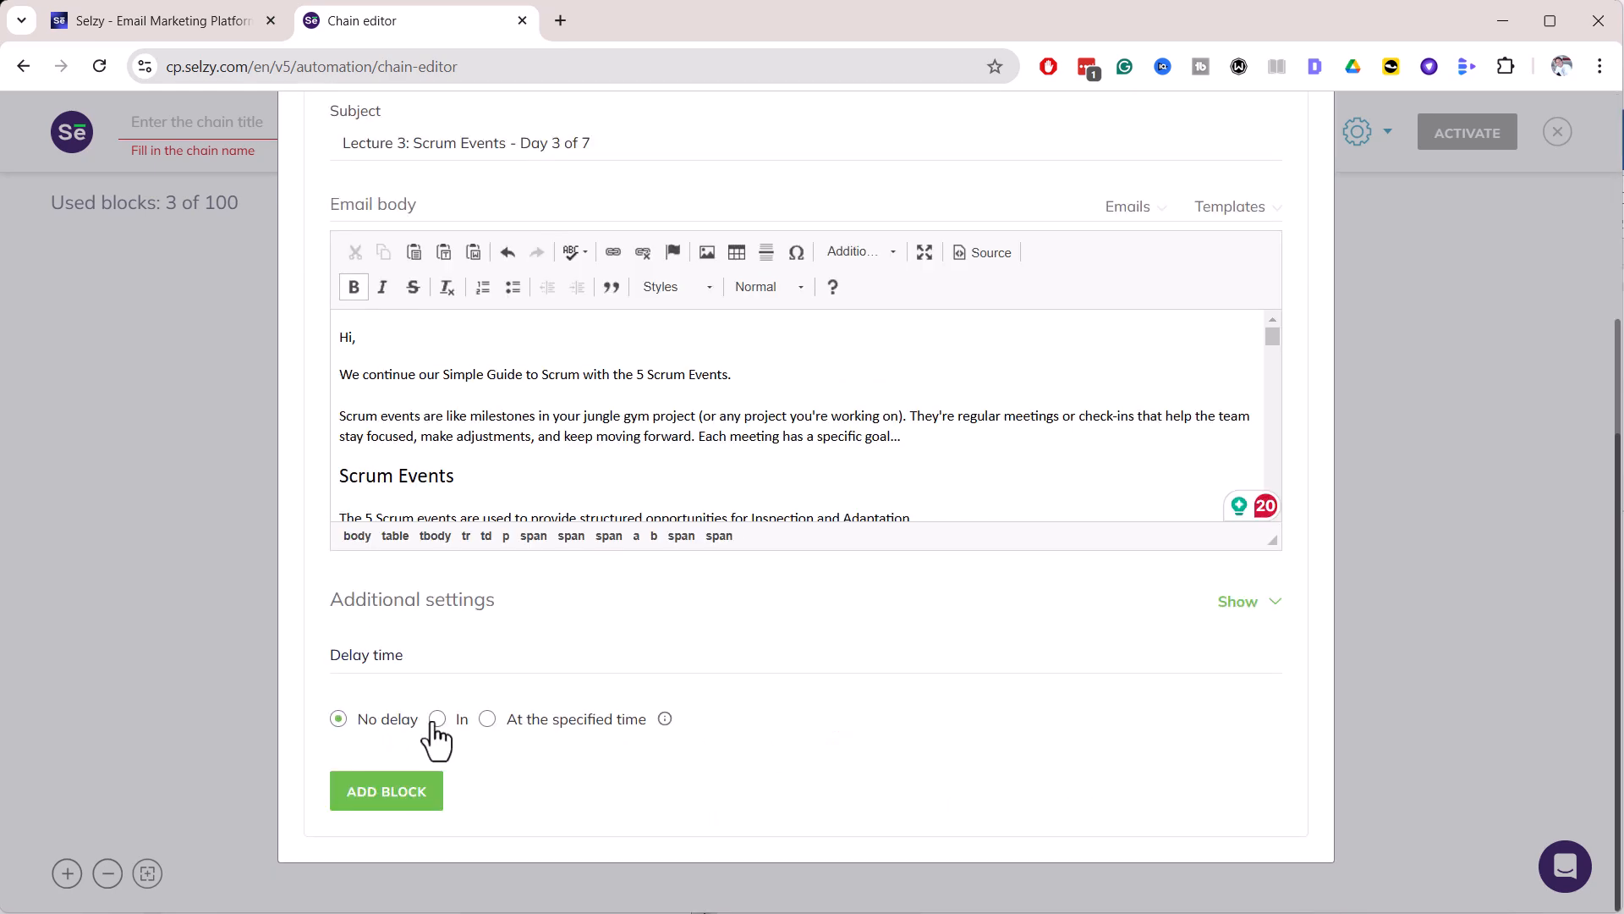
click(437, 720)
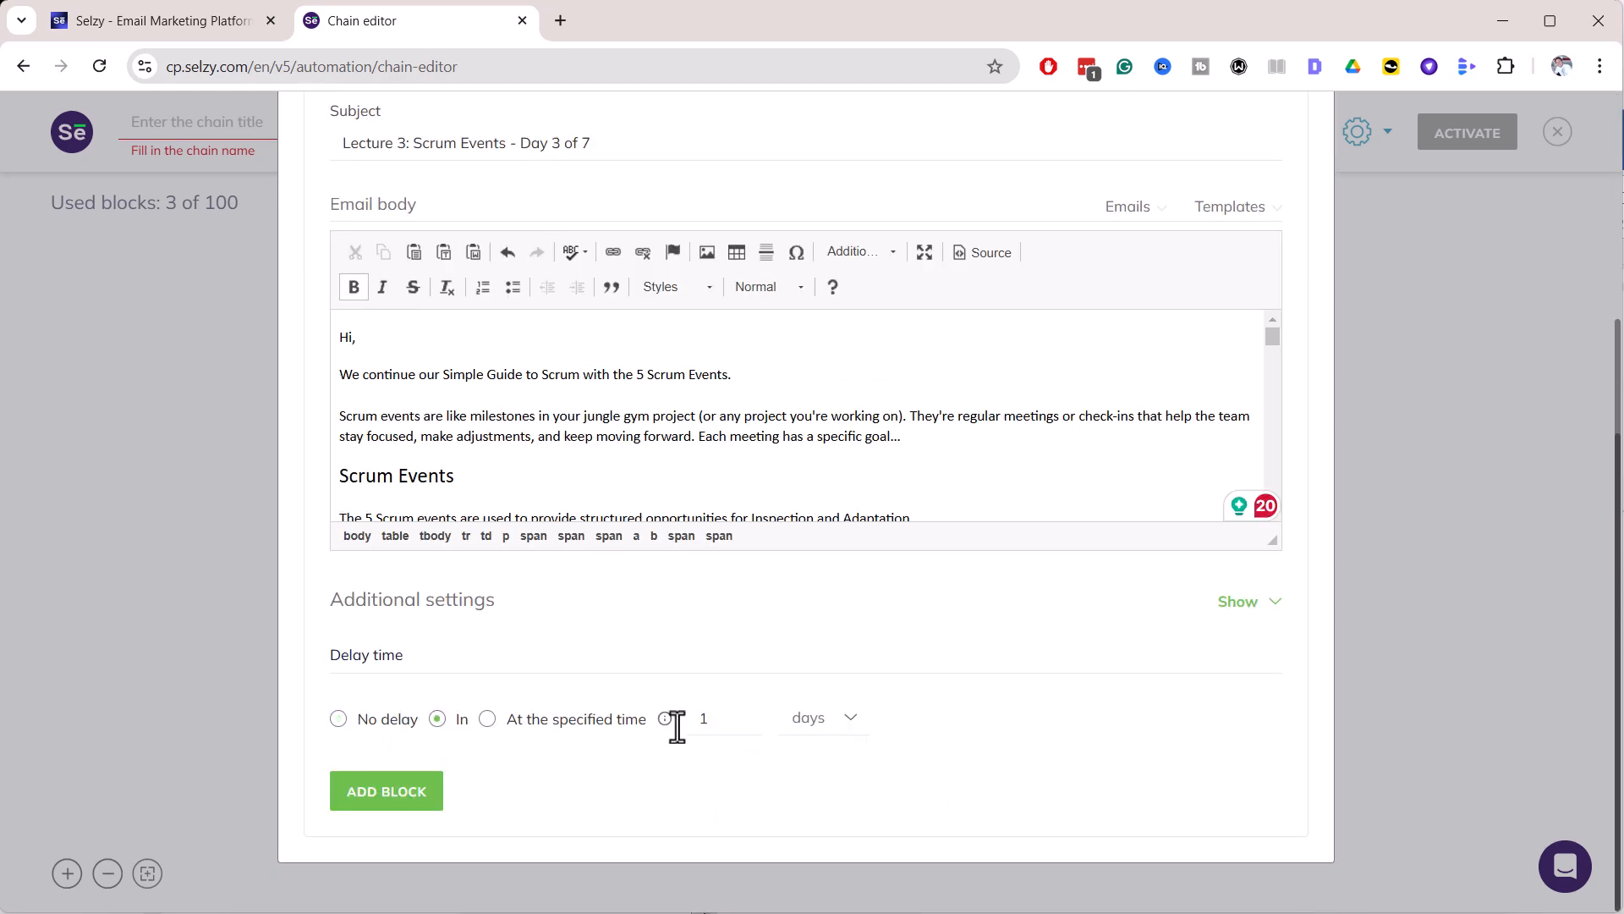
click(393, 799)
scroll(1363, 711, up, 5)
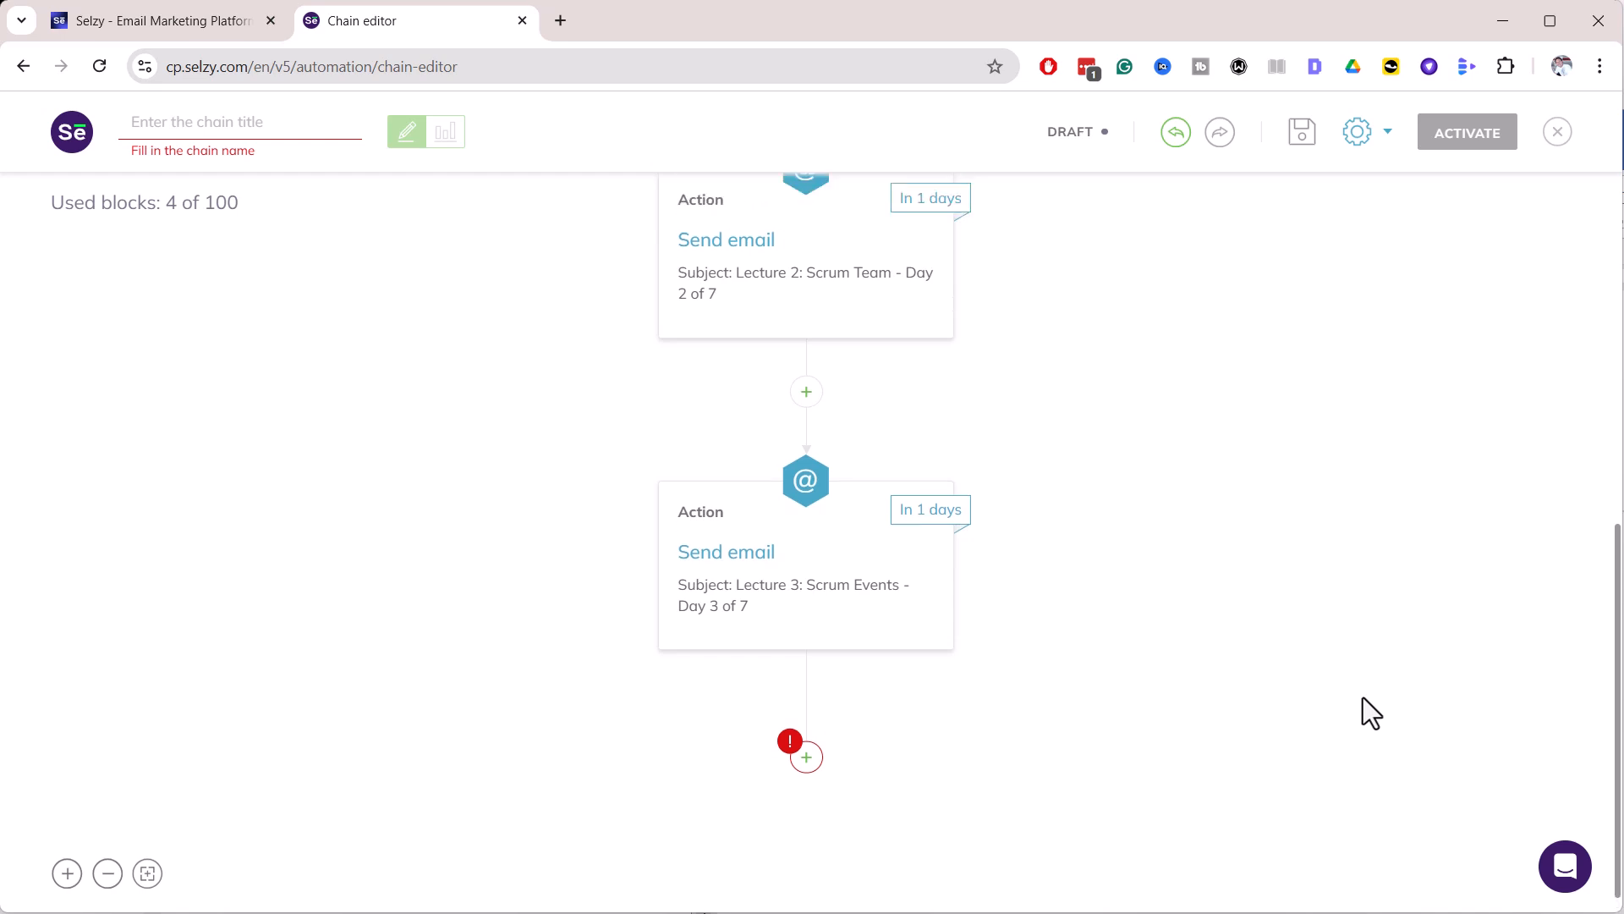
Enter 'Scrum email Course' in the chain title field at the top left
scroll(1352, 711, down, 2)
scroll(1343, 698, down, 3)
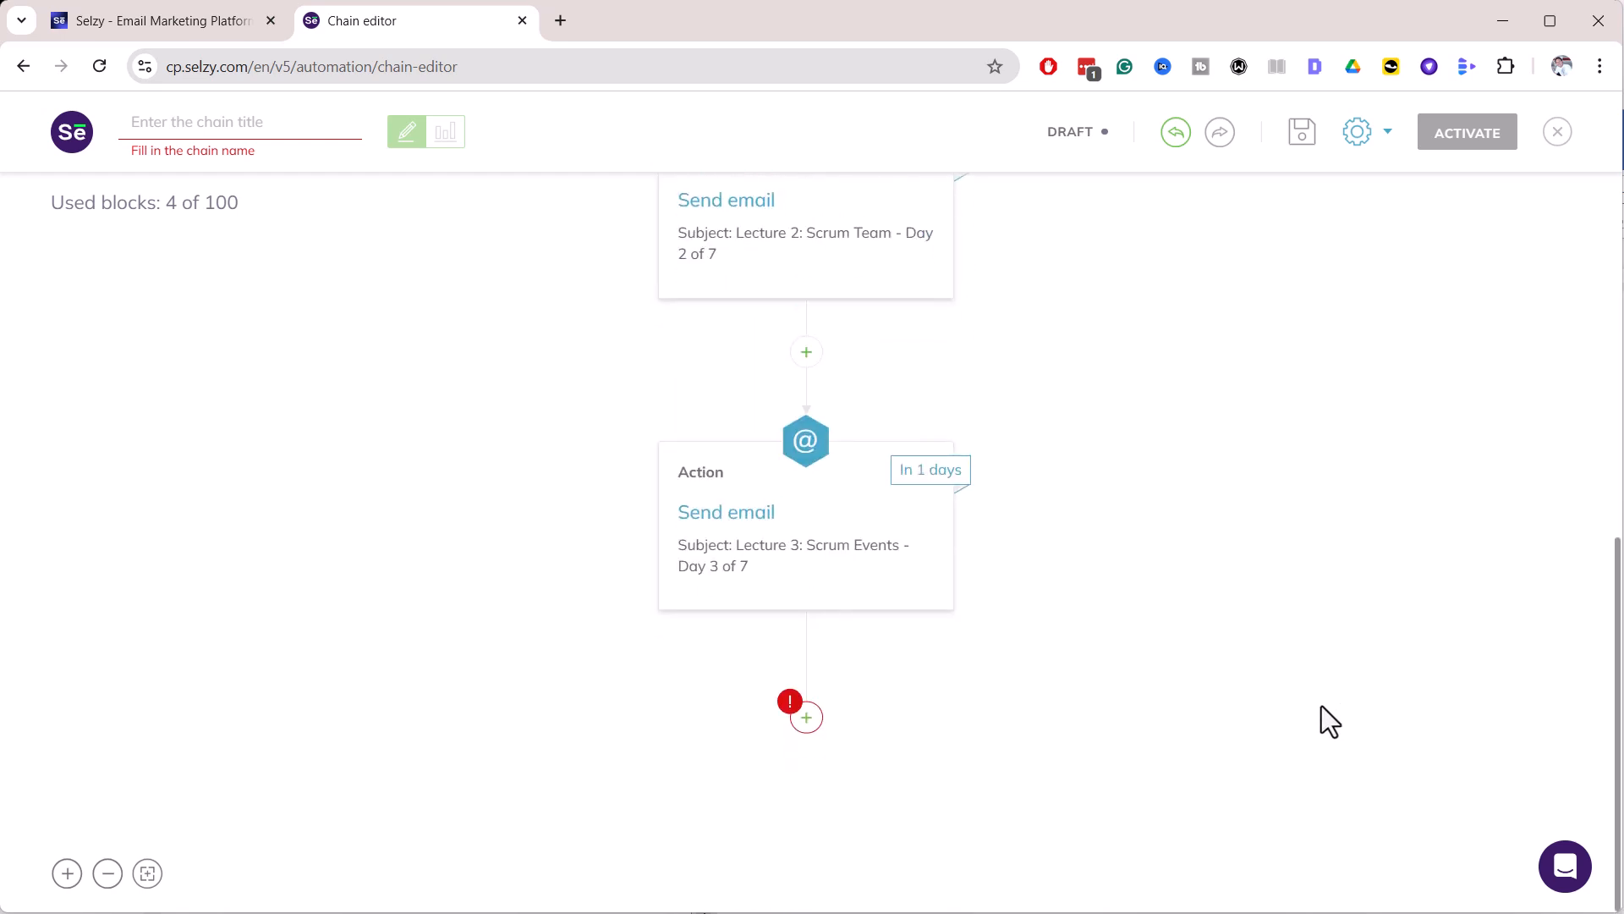
click(175, 131)
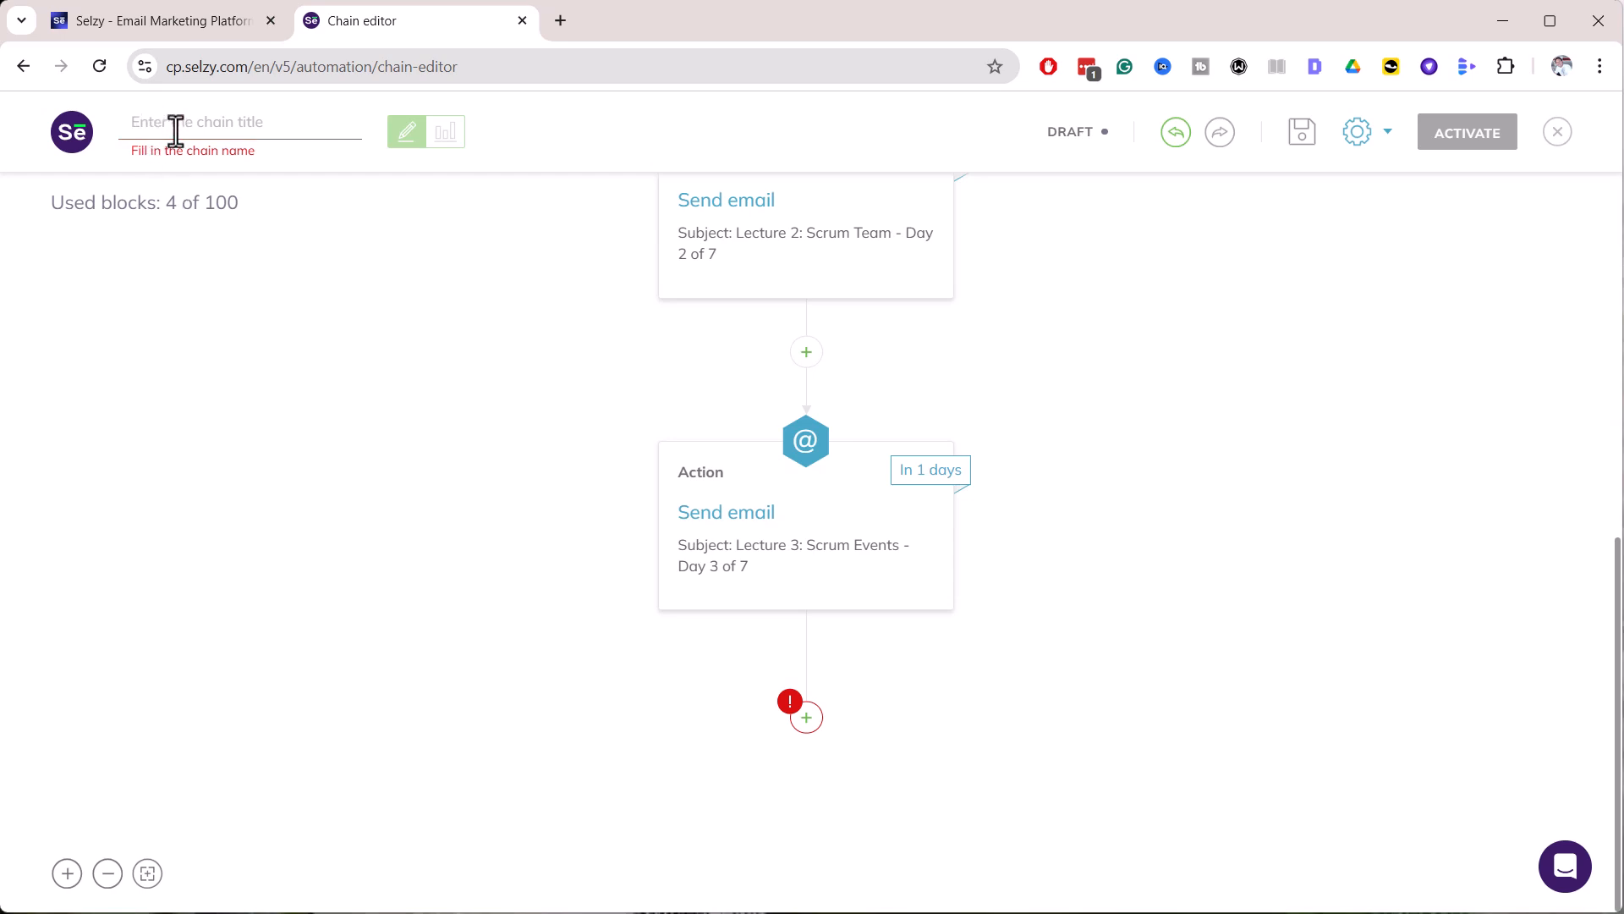
text(Scrum email Course)
click(300, 213)
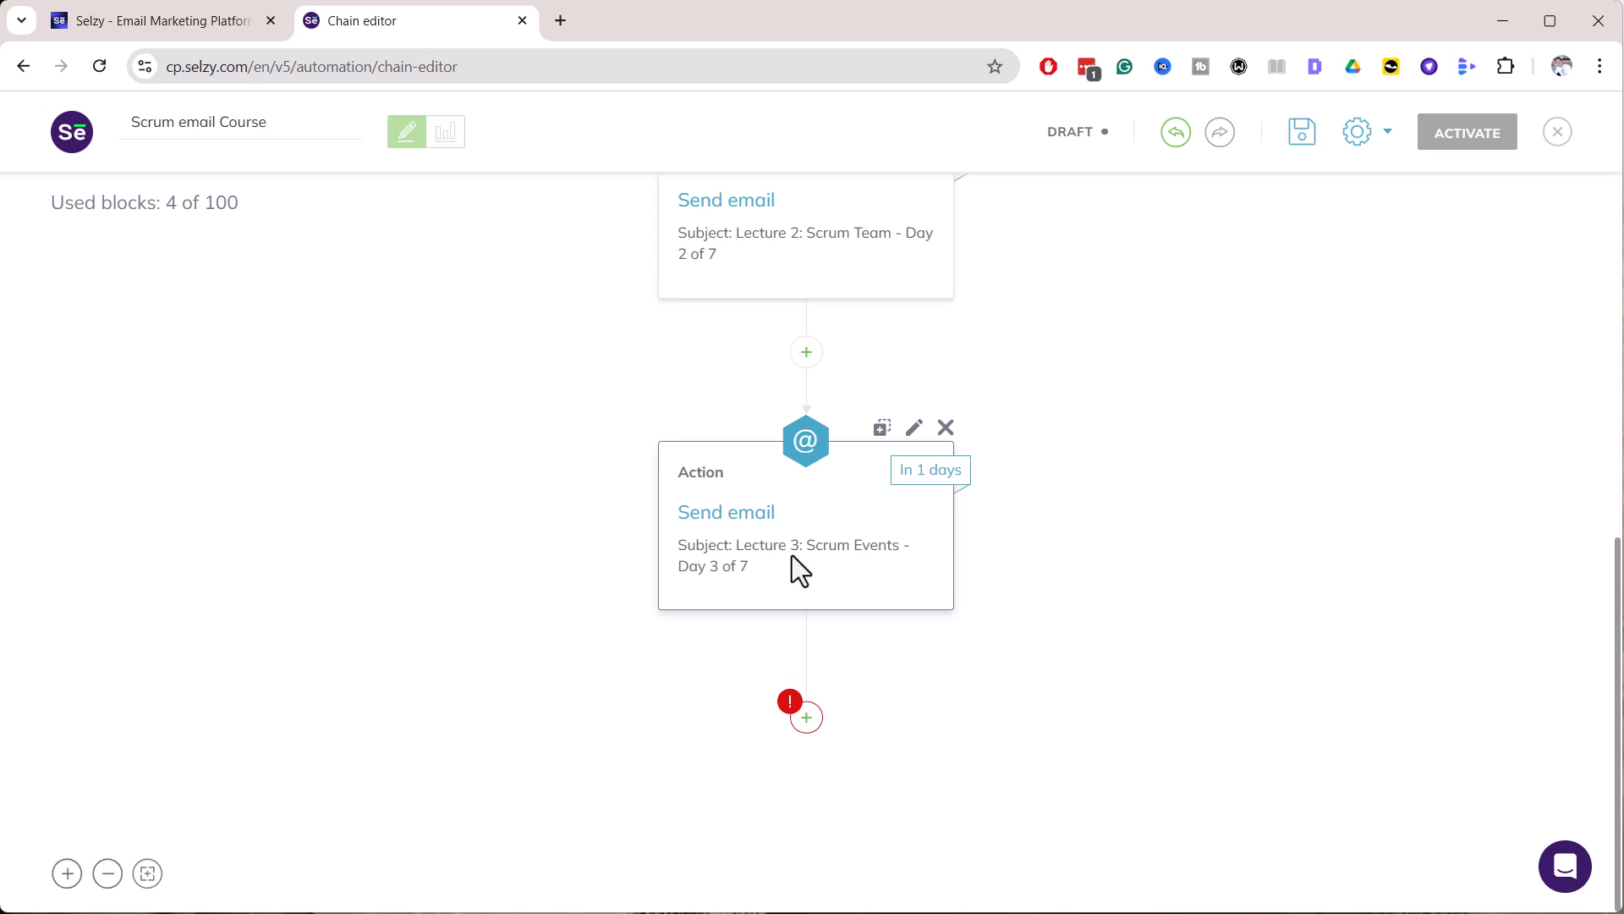
Add a Result > Success block after the Day 3 email and save the chain
click(808, 721)
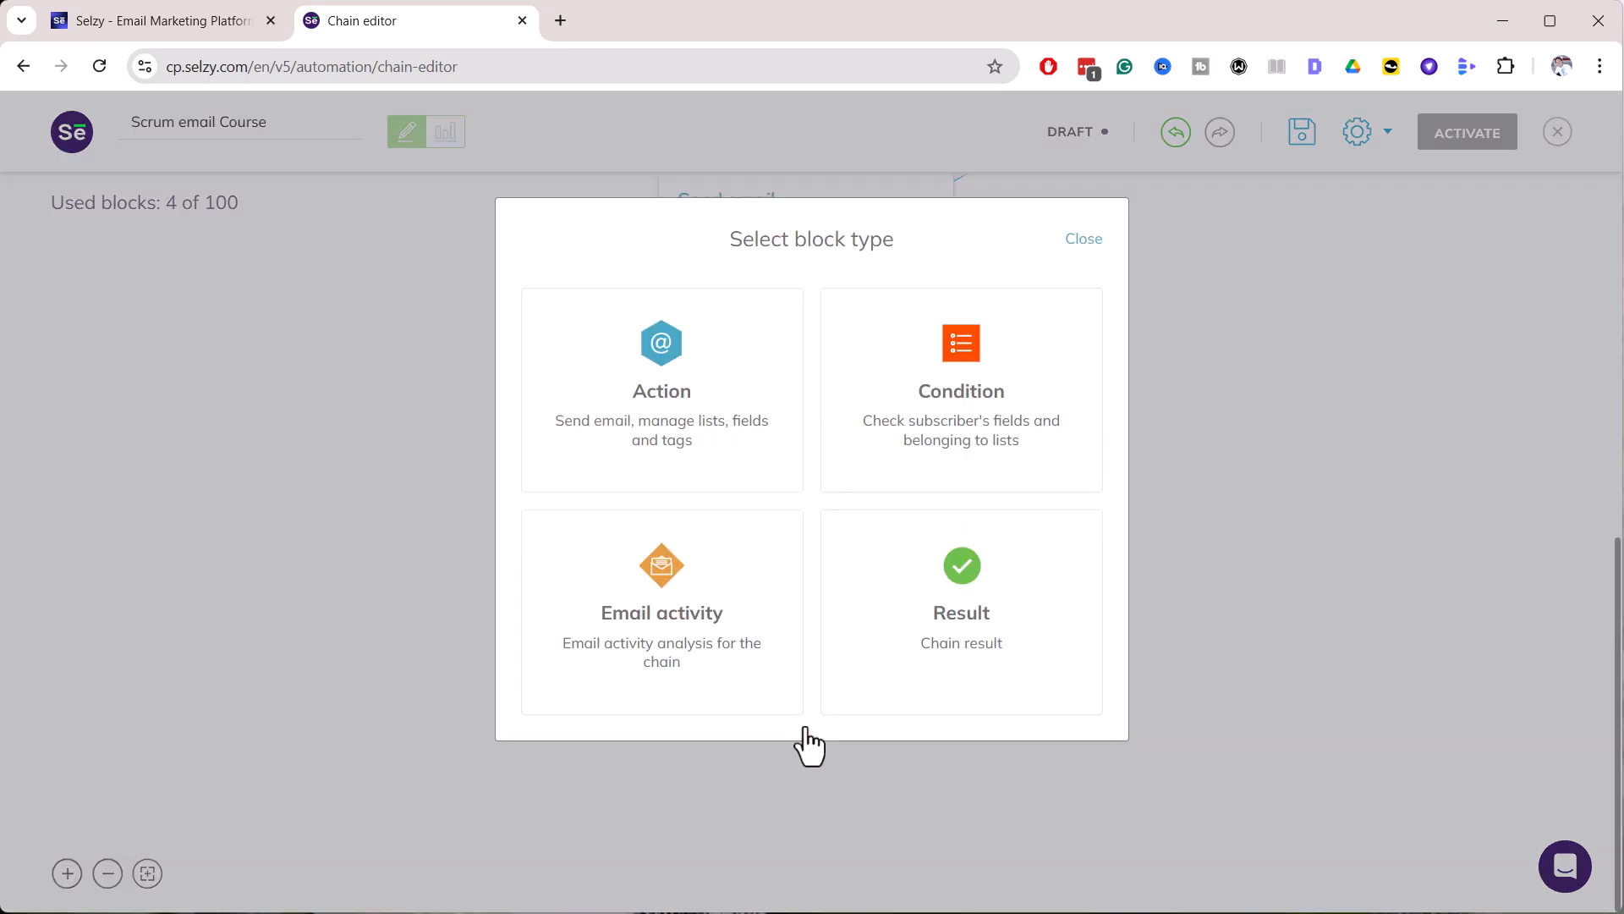
click(962, 608)
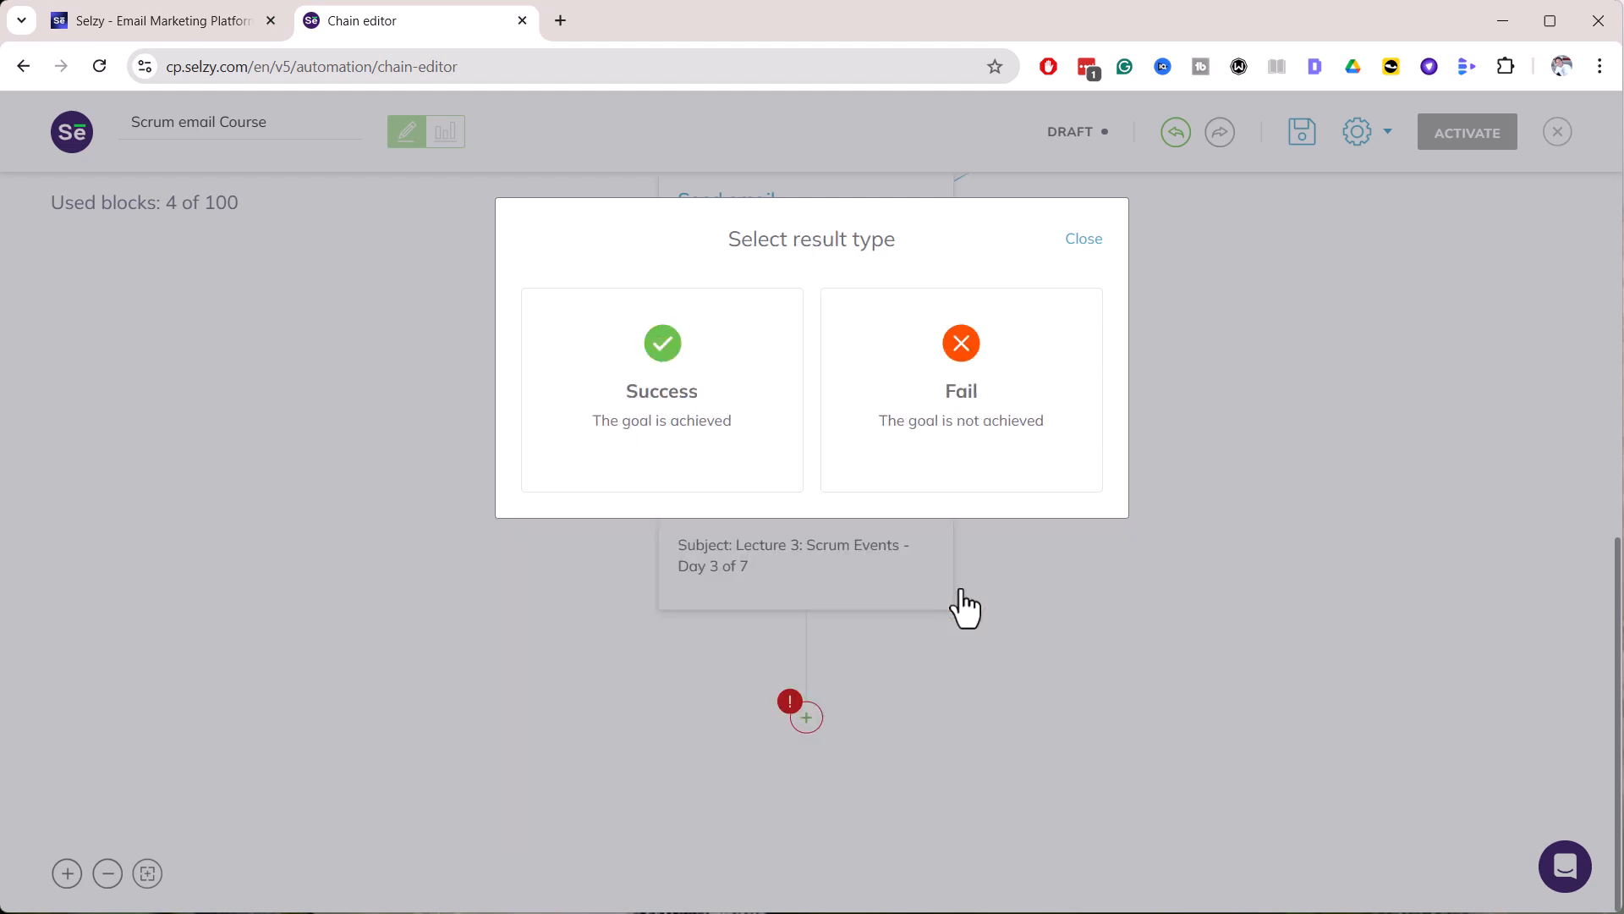
click(693, 401)
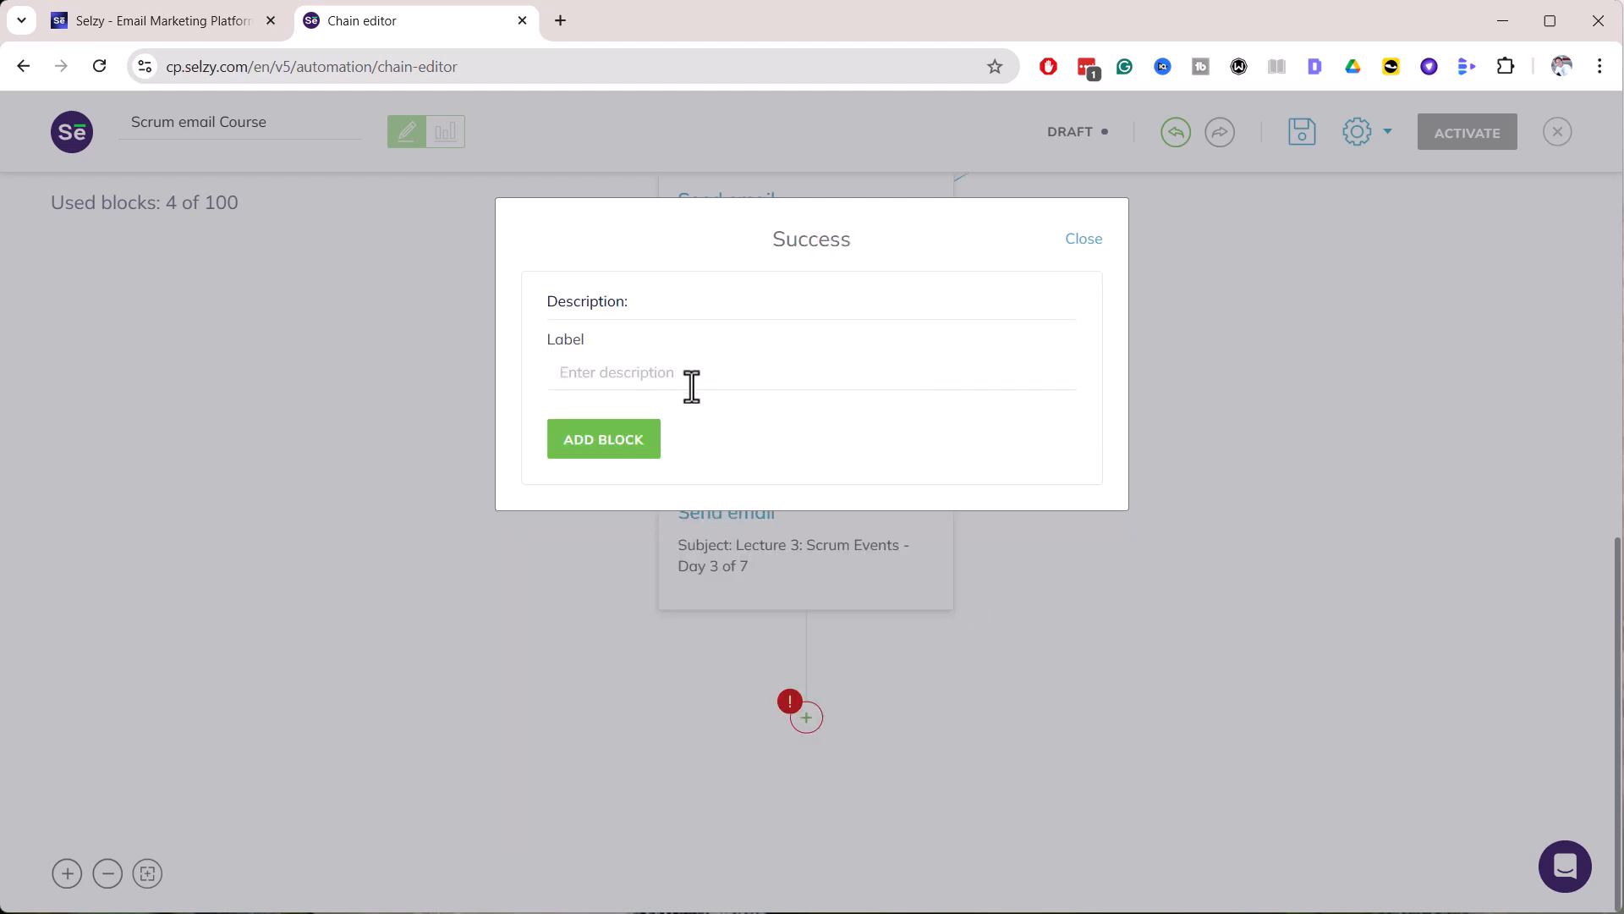
click(614, 438)
scroll(1168, 643, down, 1)
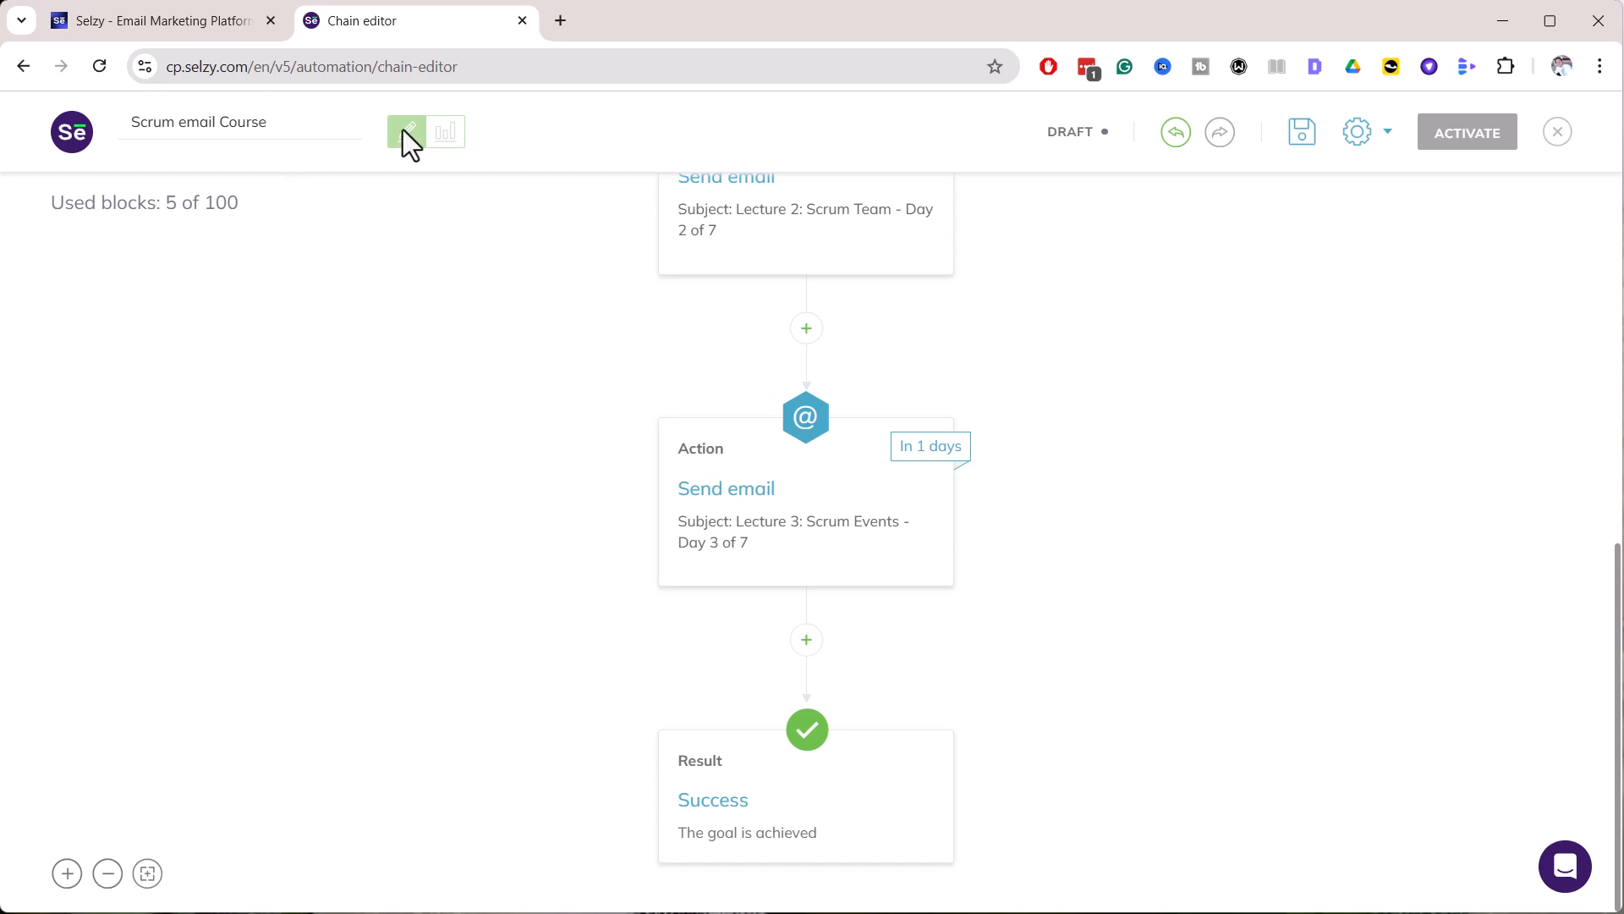
scroll(1233, 773, up, 8)
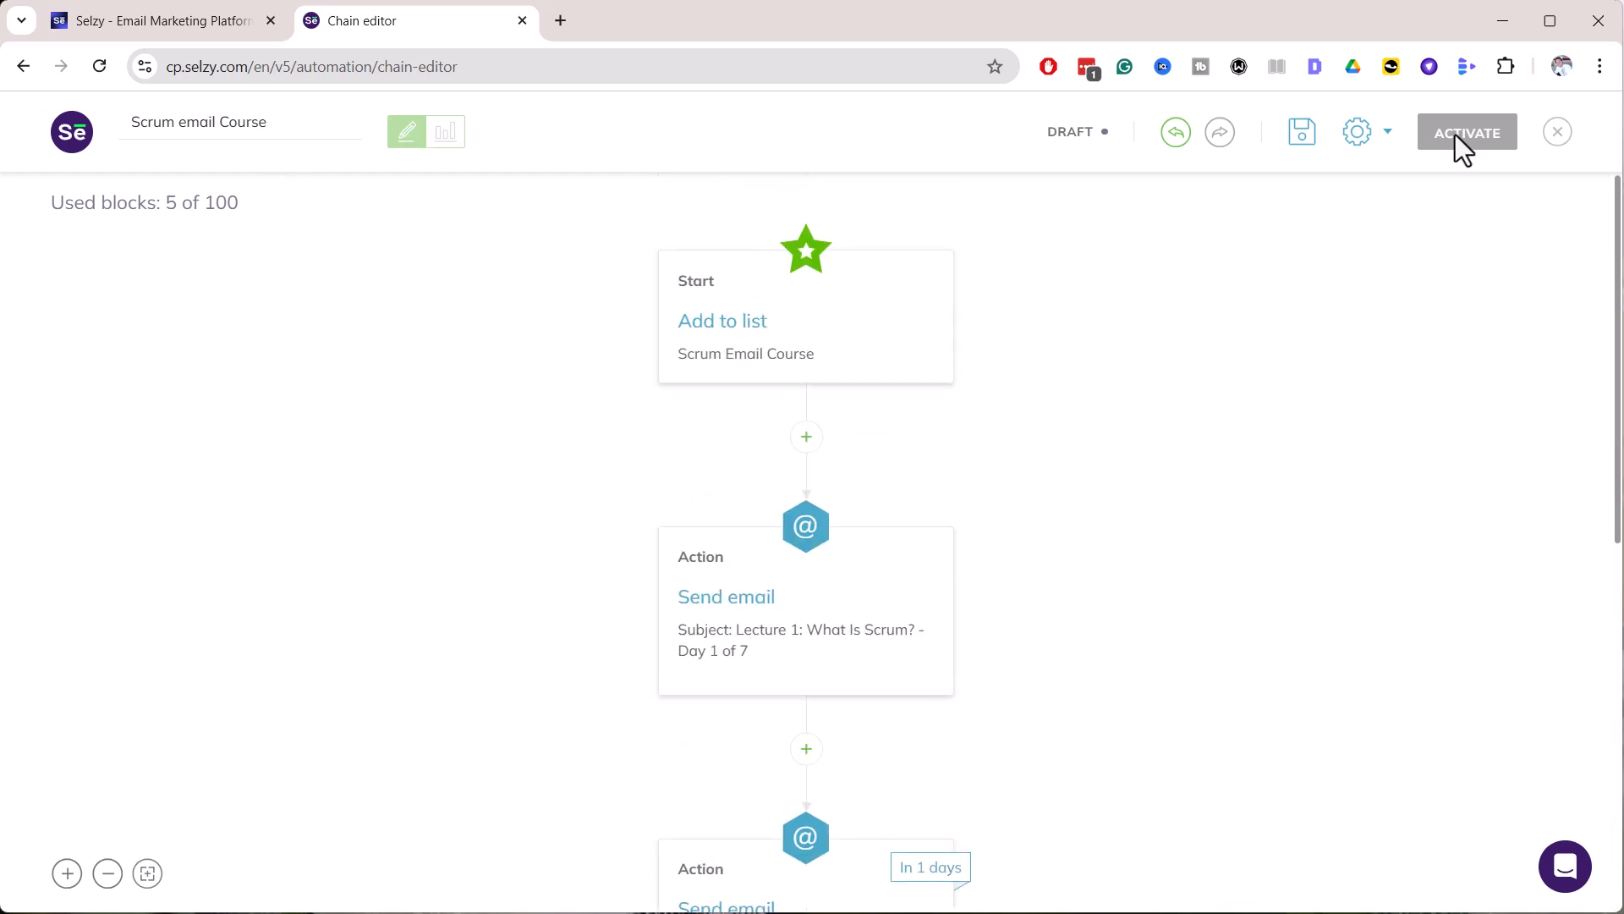
click(1304, 136)
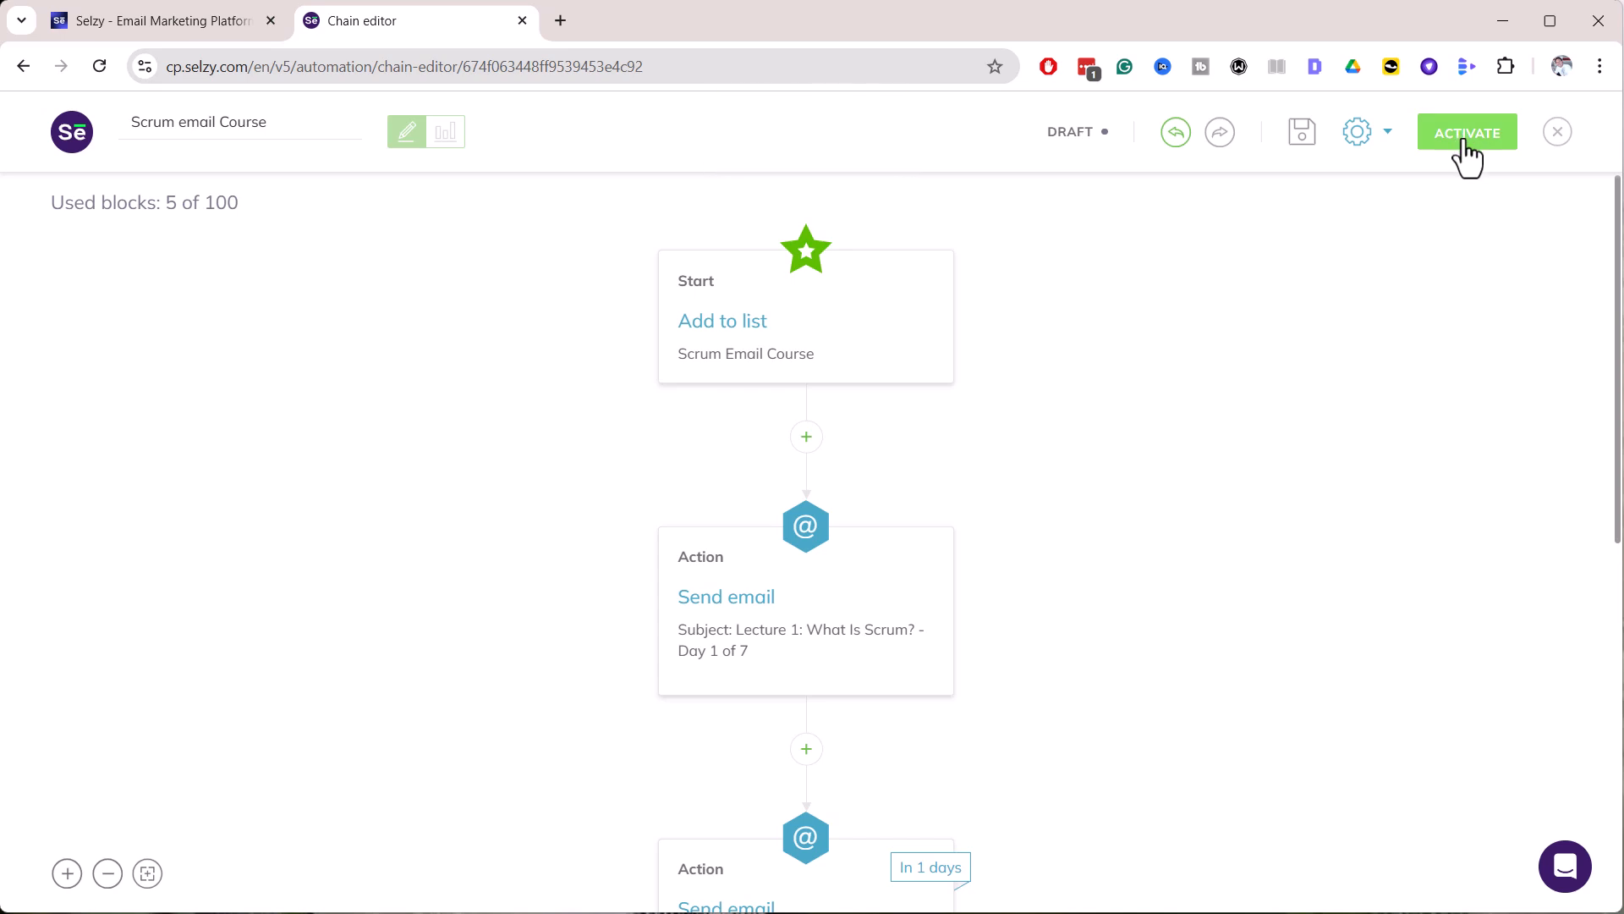
Activate the chain and verify it shows as Active under Automation > All chains
click(1430, 140)
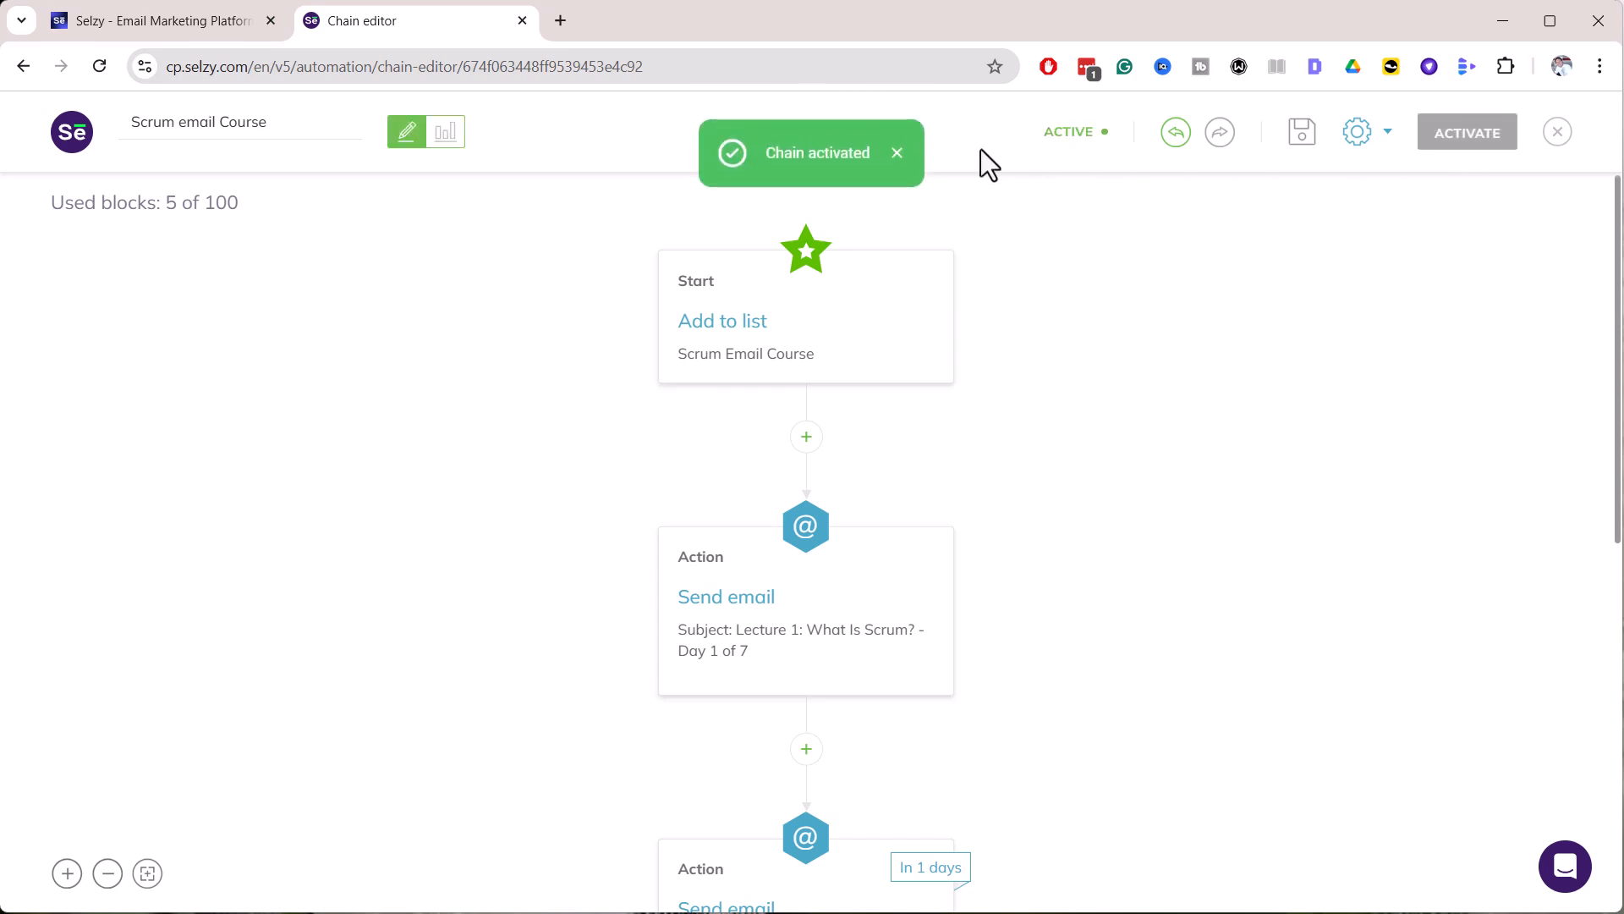
click(75, 144)
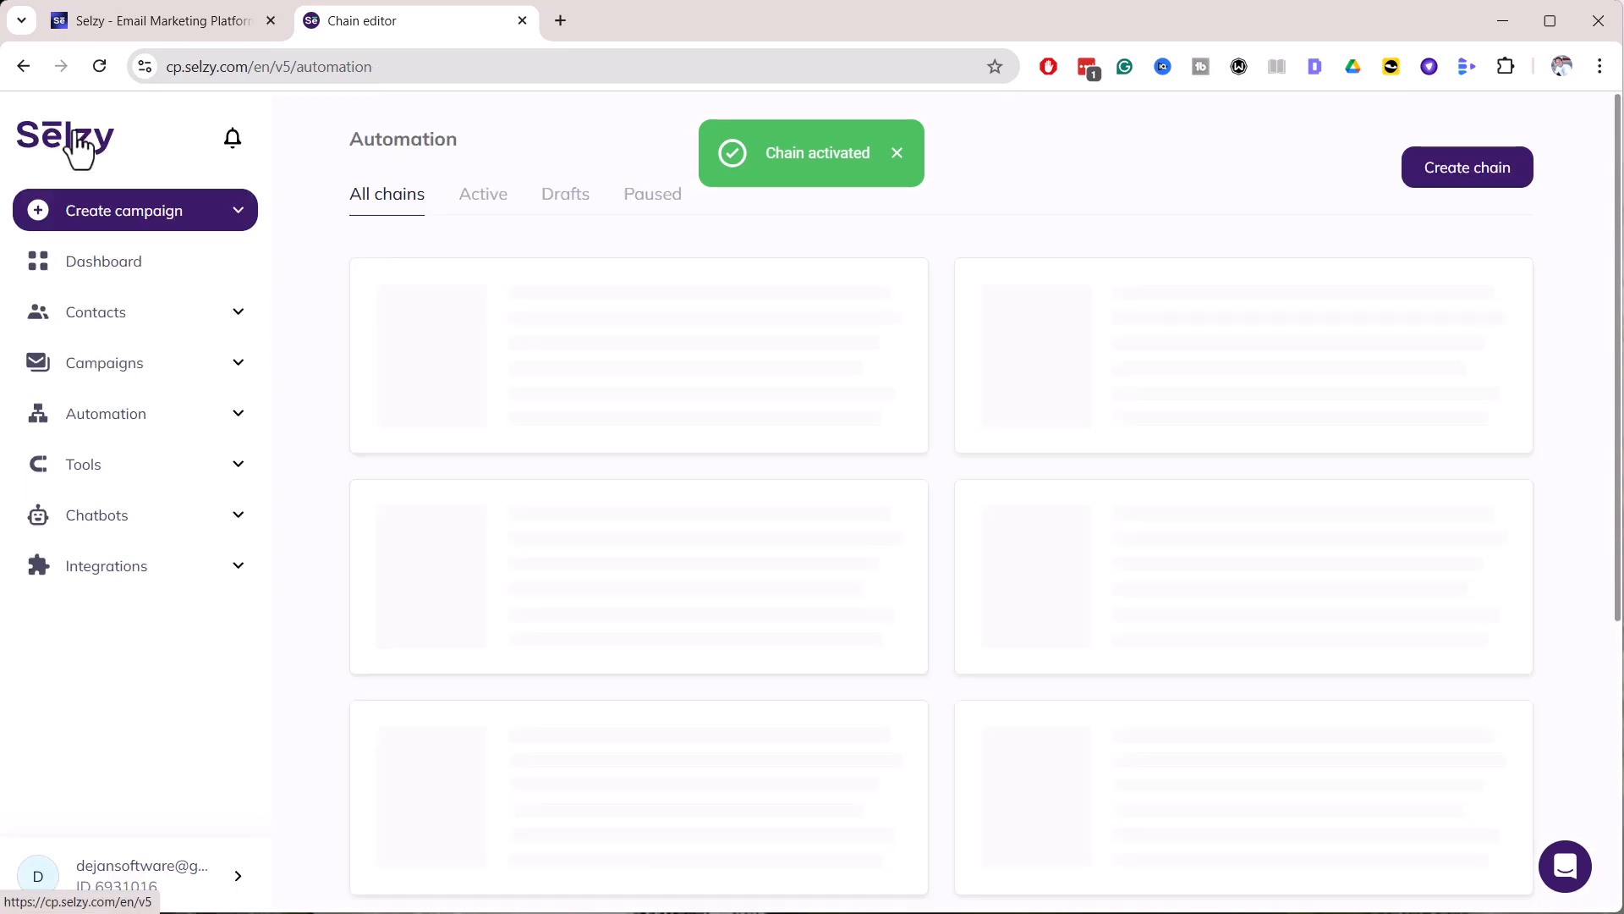
click(107, 264)
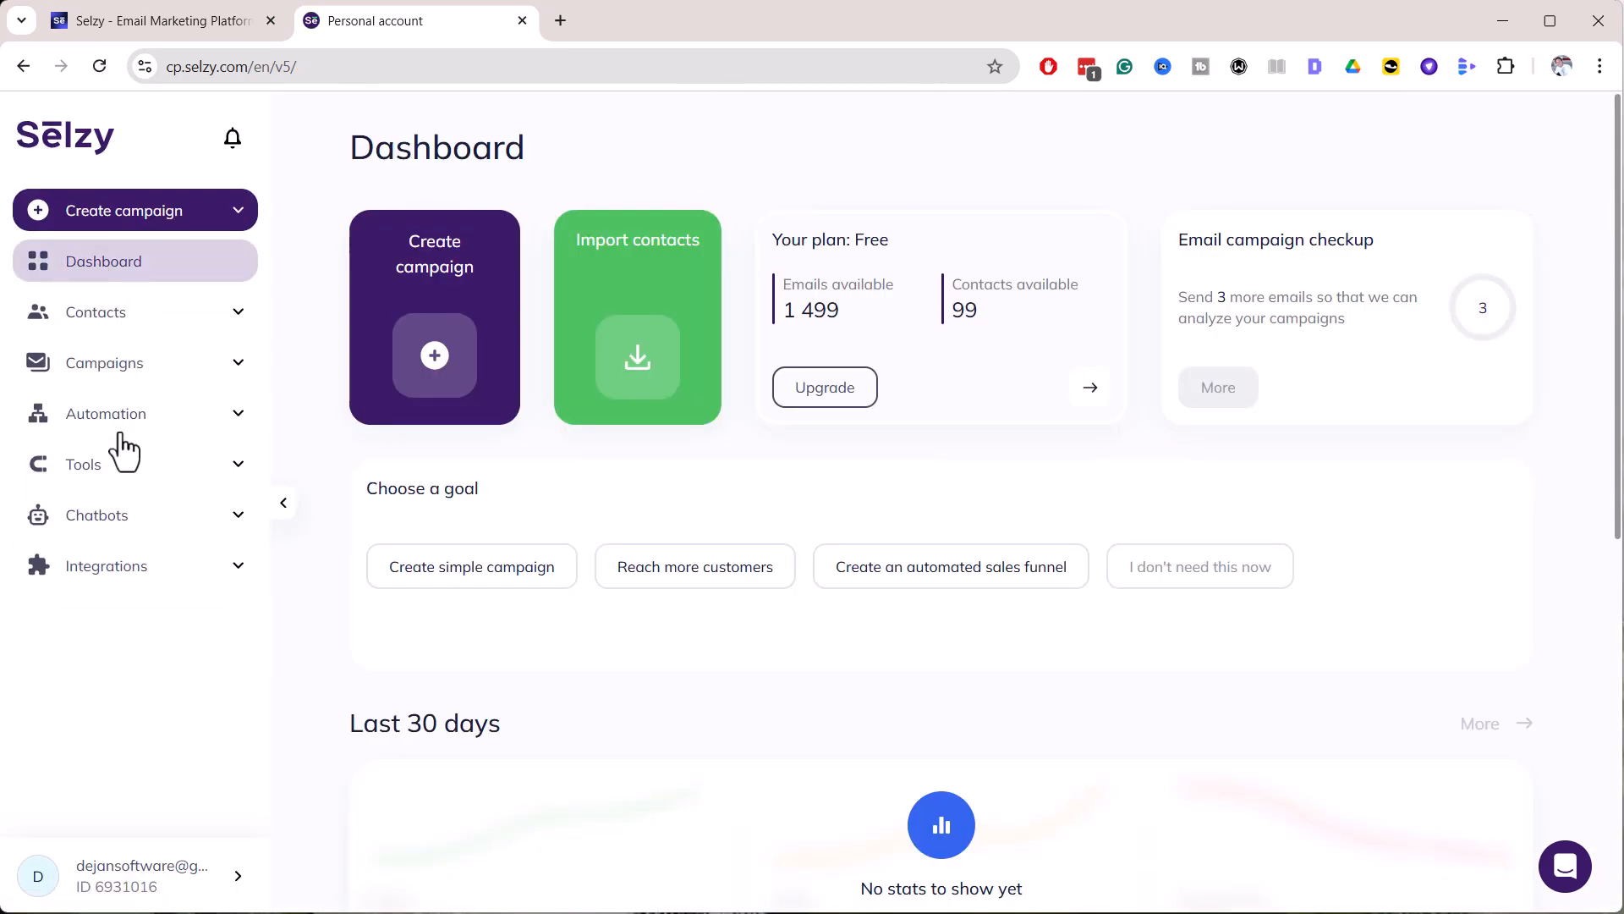
click(127, 414)
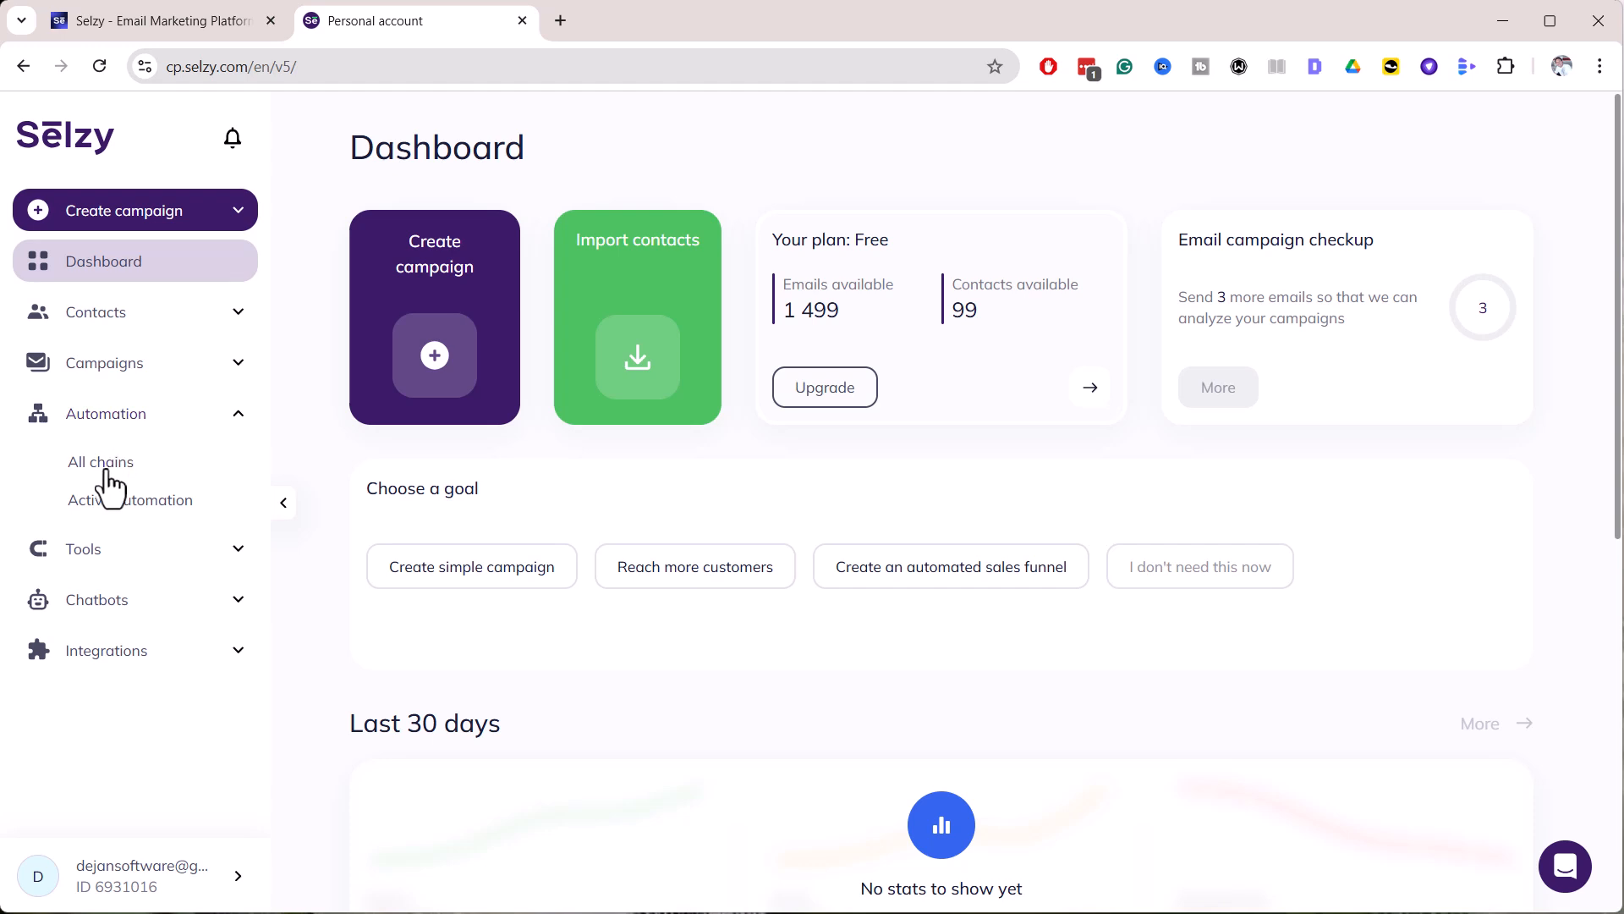
click(105, 465)
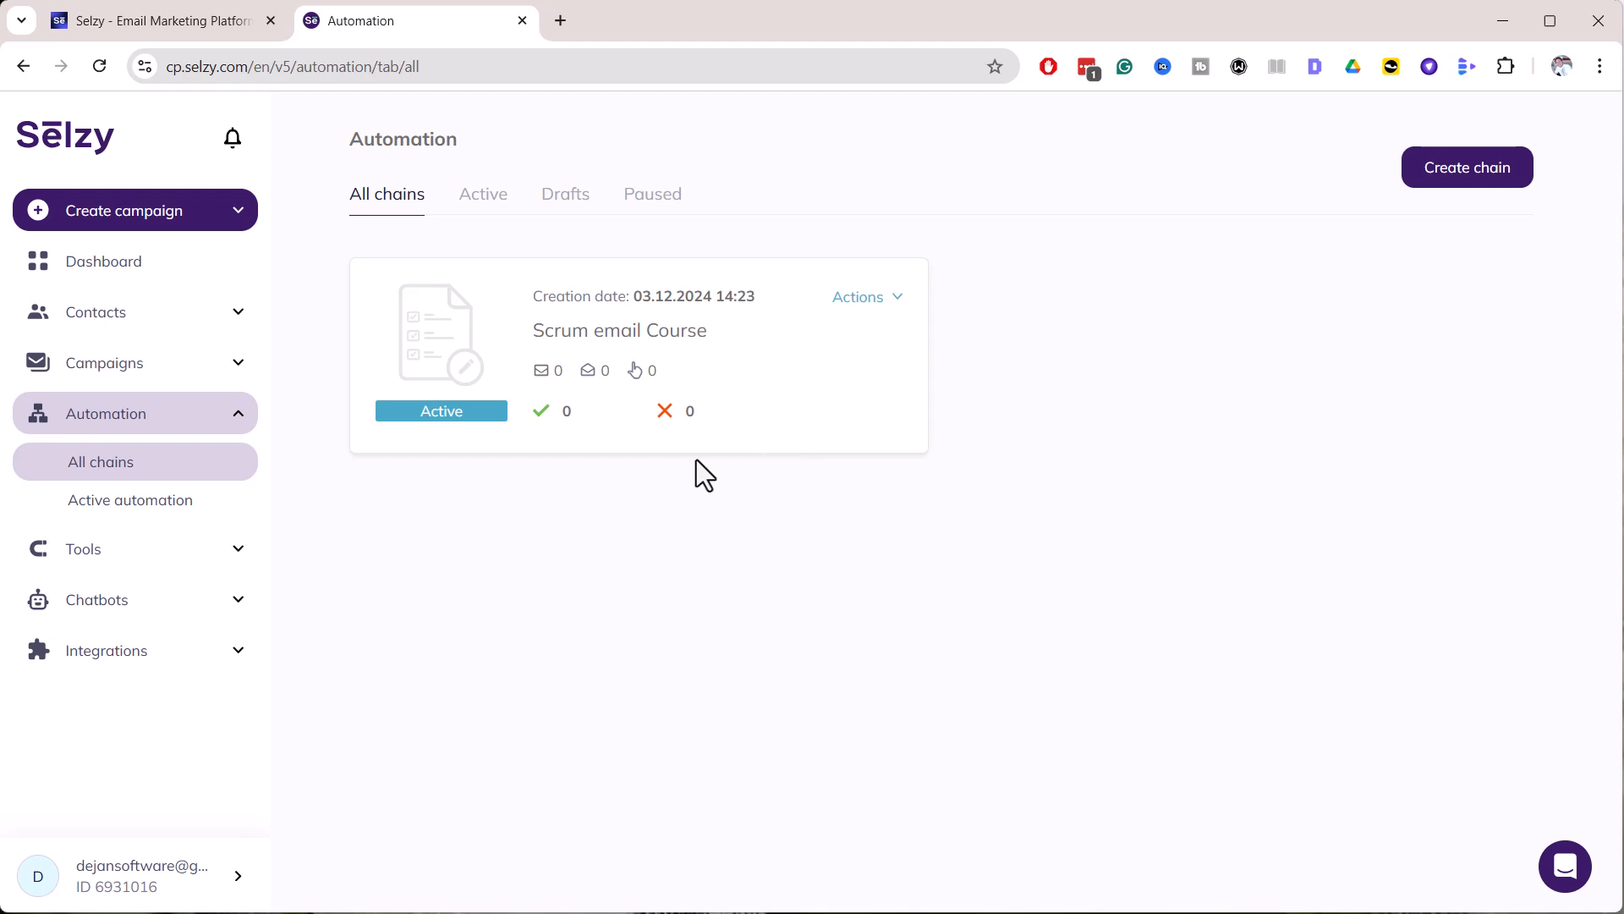
click(193, 563)
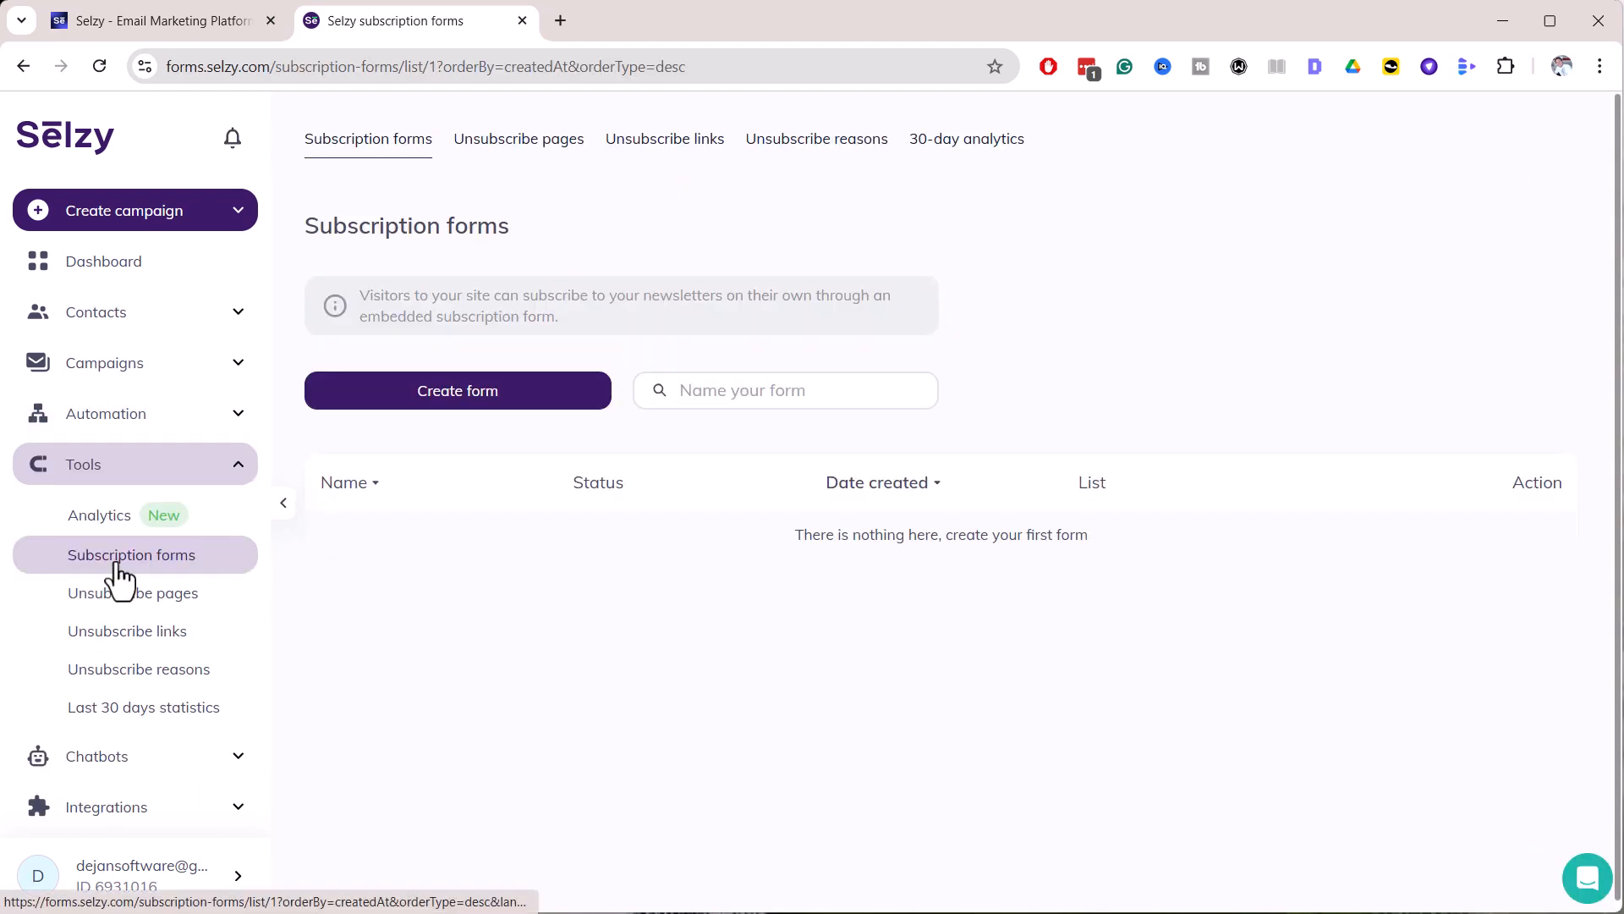
Create a new subscription form named 'Scrum email Course Form' from the Subscription forms page
click(120, 574)
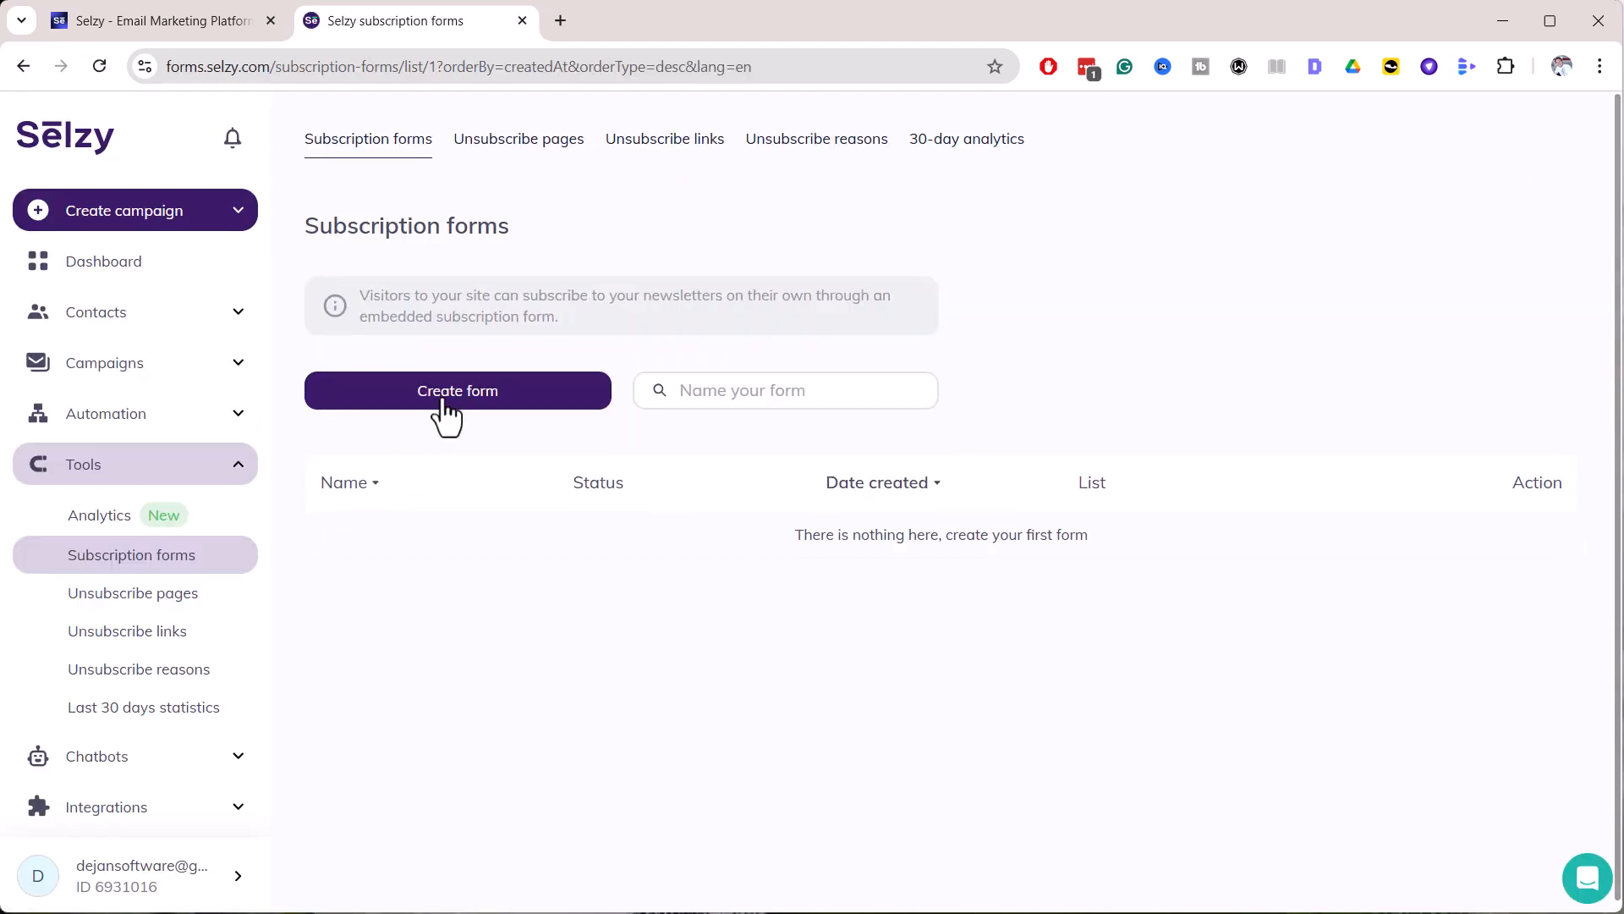
click(446, 398)
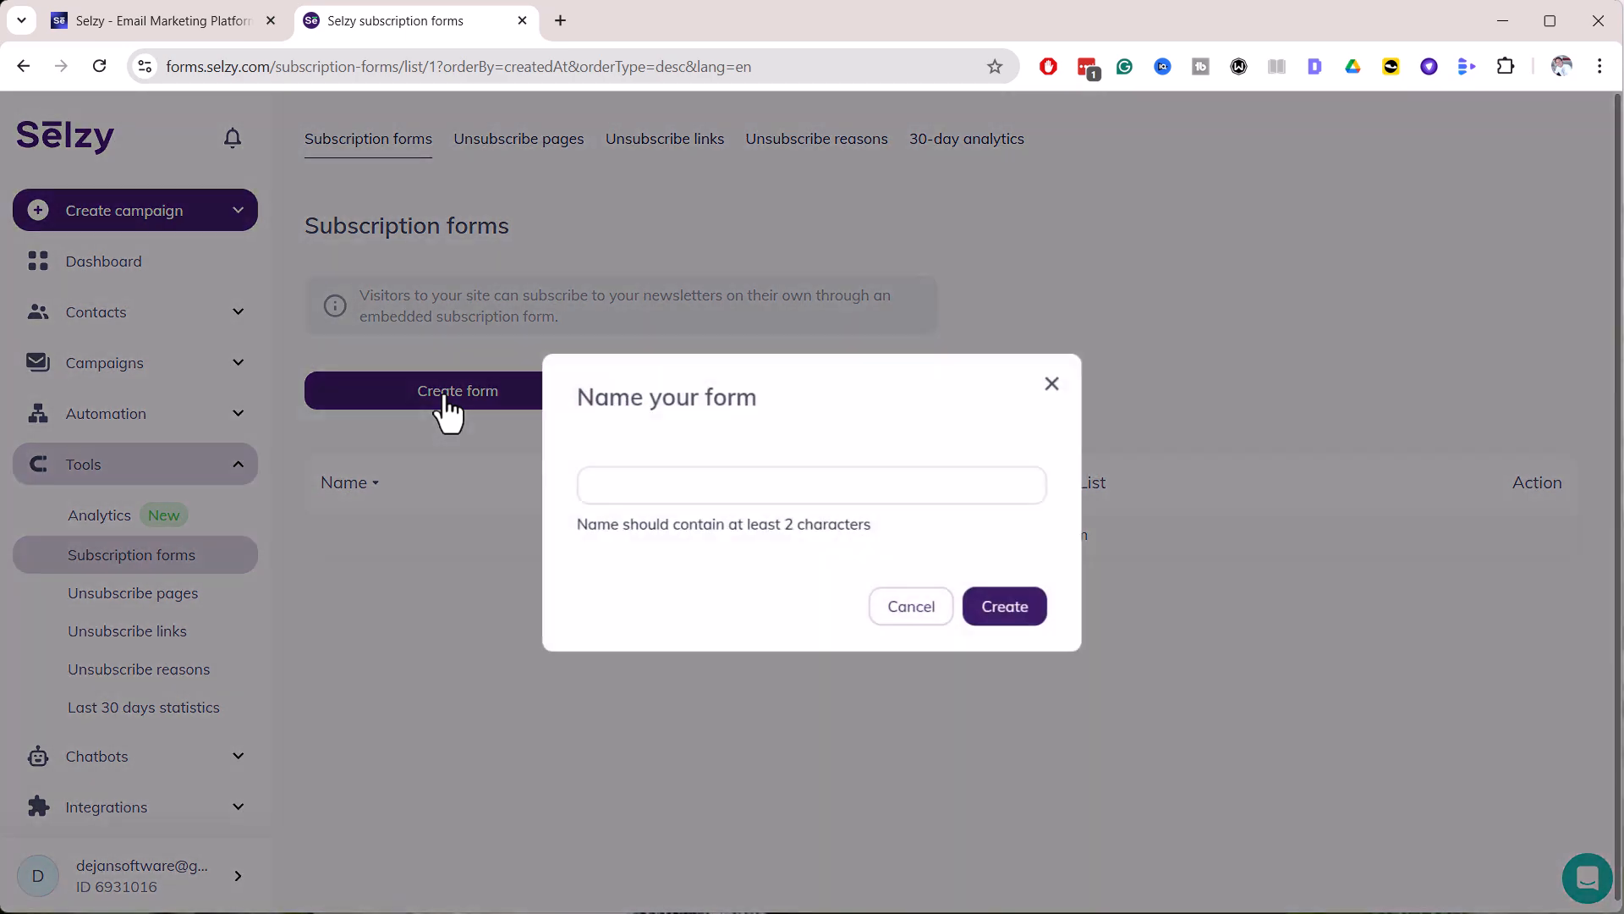
click(728, 491)
text(Scr)
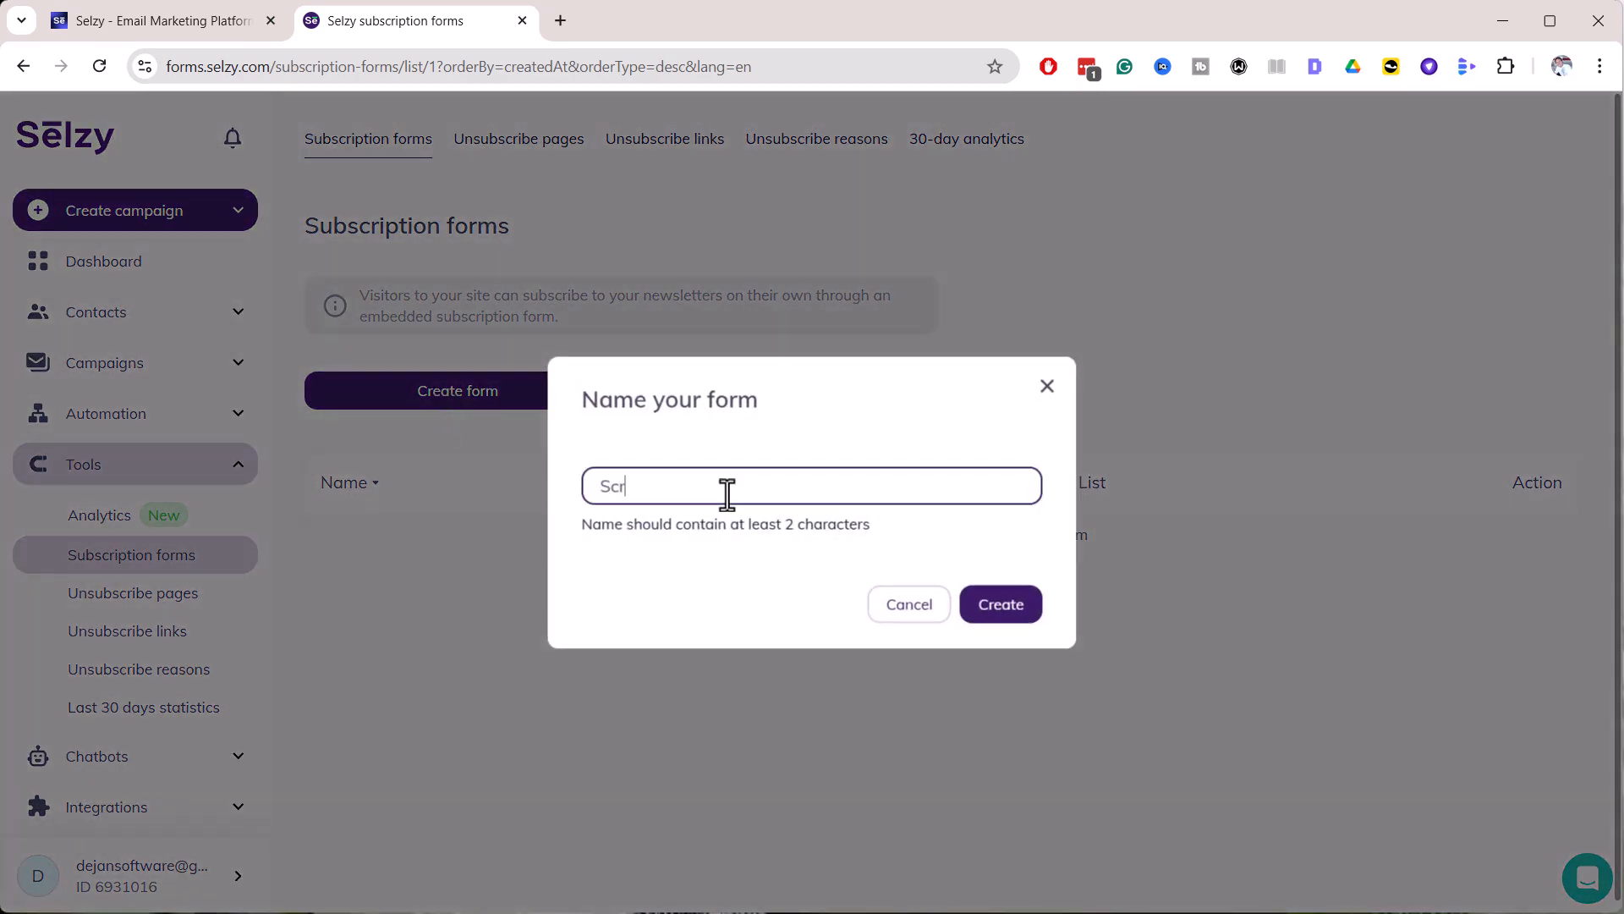
text(um em)
text(Course Form)
click(1005, 605)
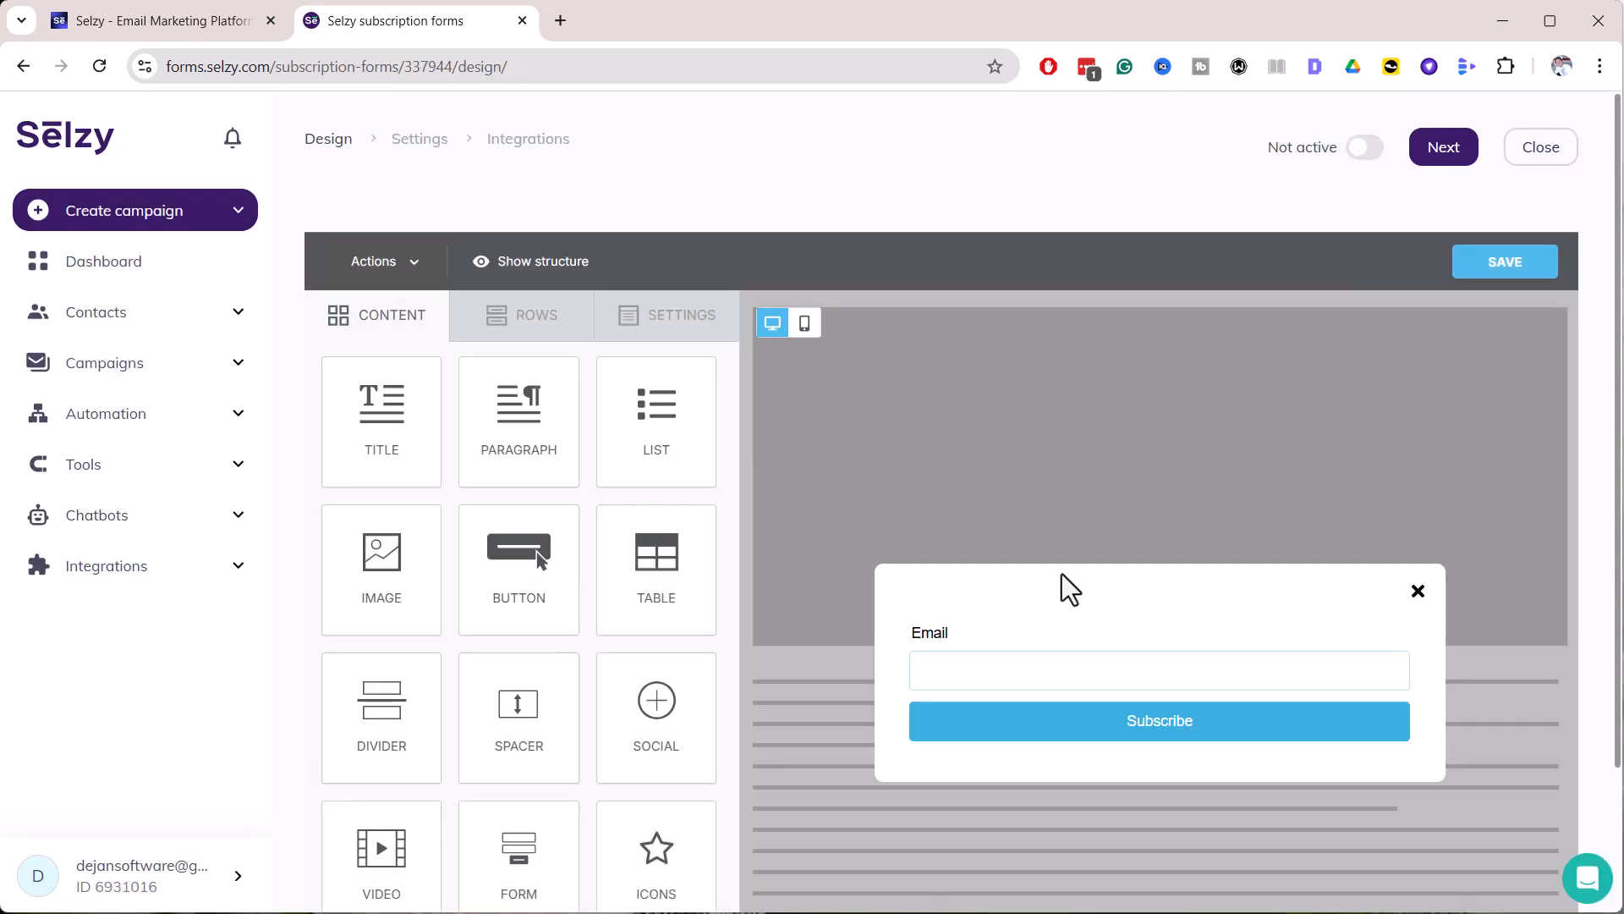
Add a Name field to the form and drag it above the Email field
click(1111, 680)
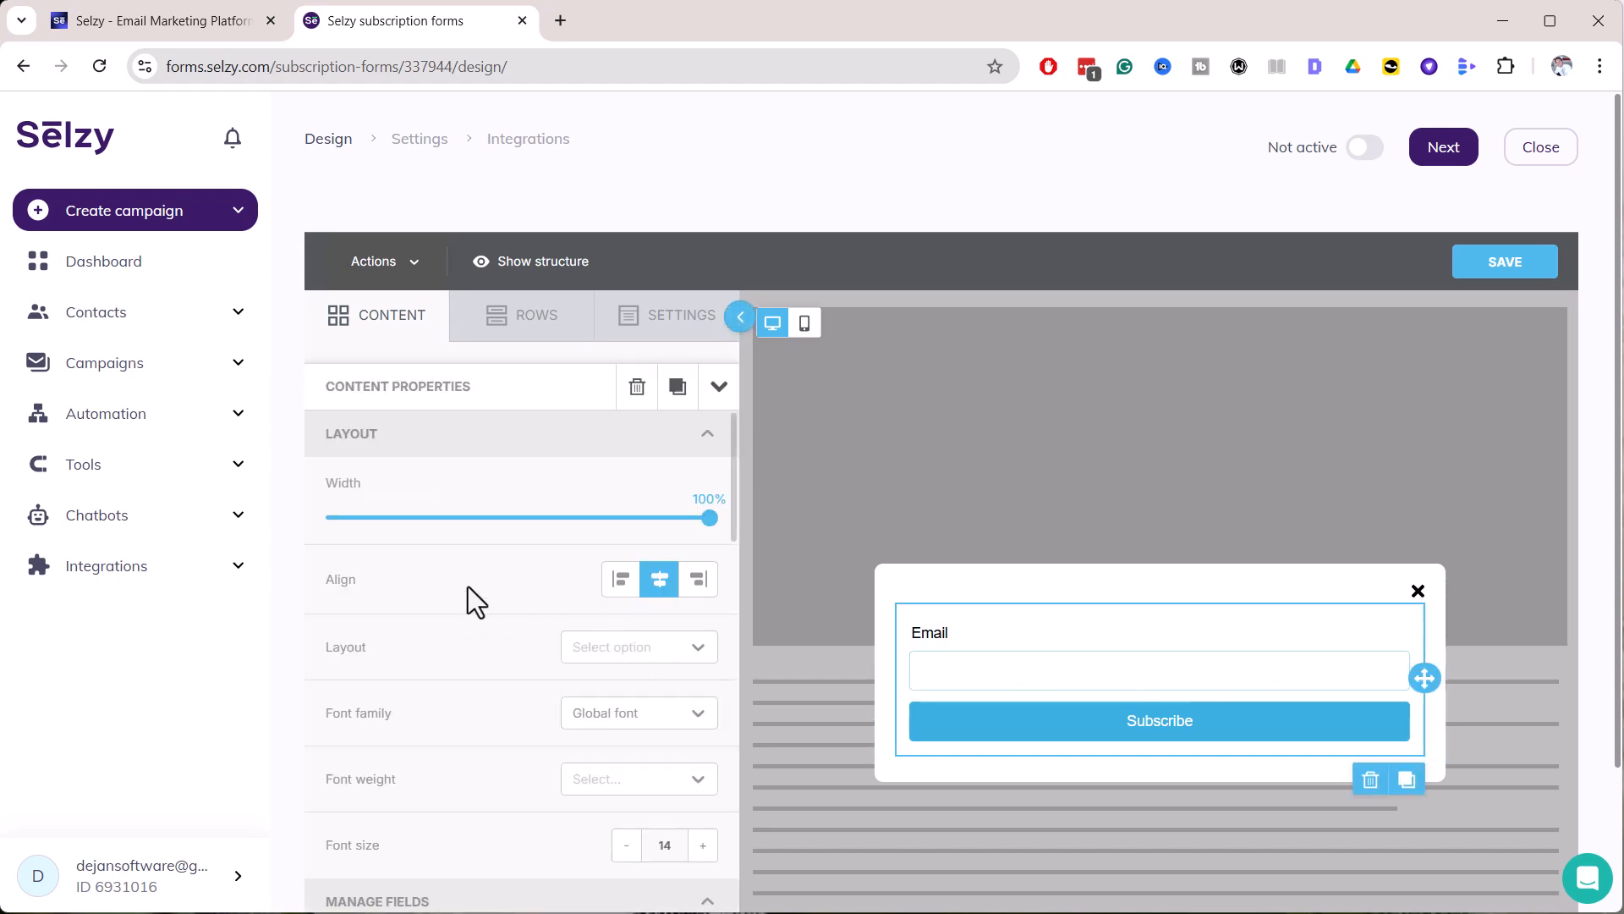
scroll(468, 586, down, 5)
scroll(470, 589, up, 1)
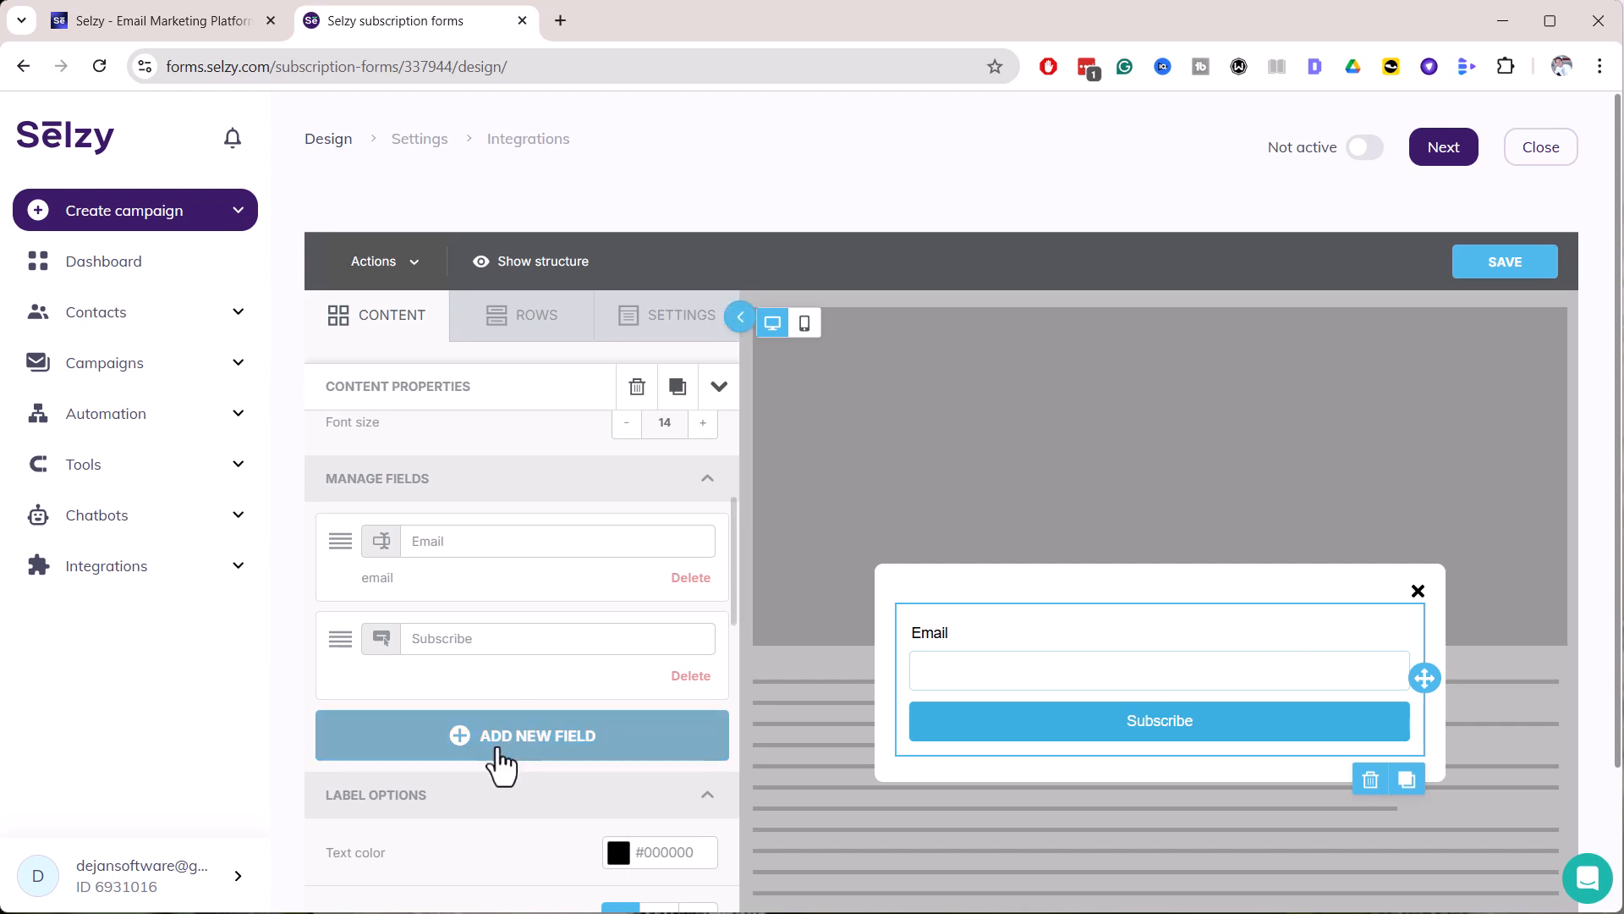
click(506, 753)
scroll(510, 647, down, 3)
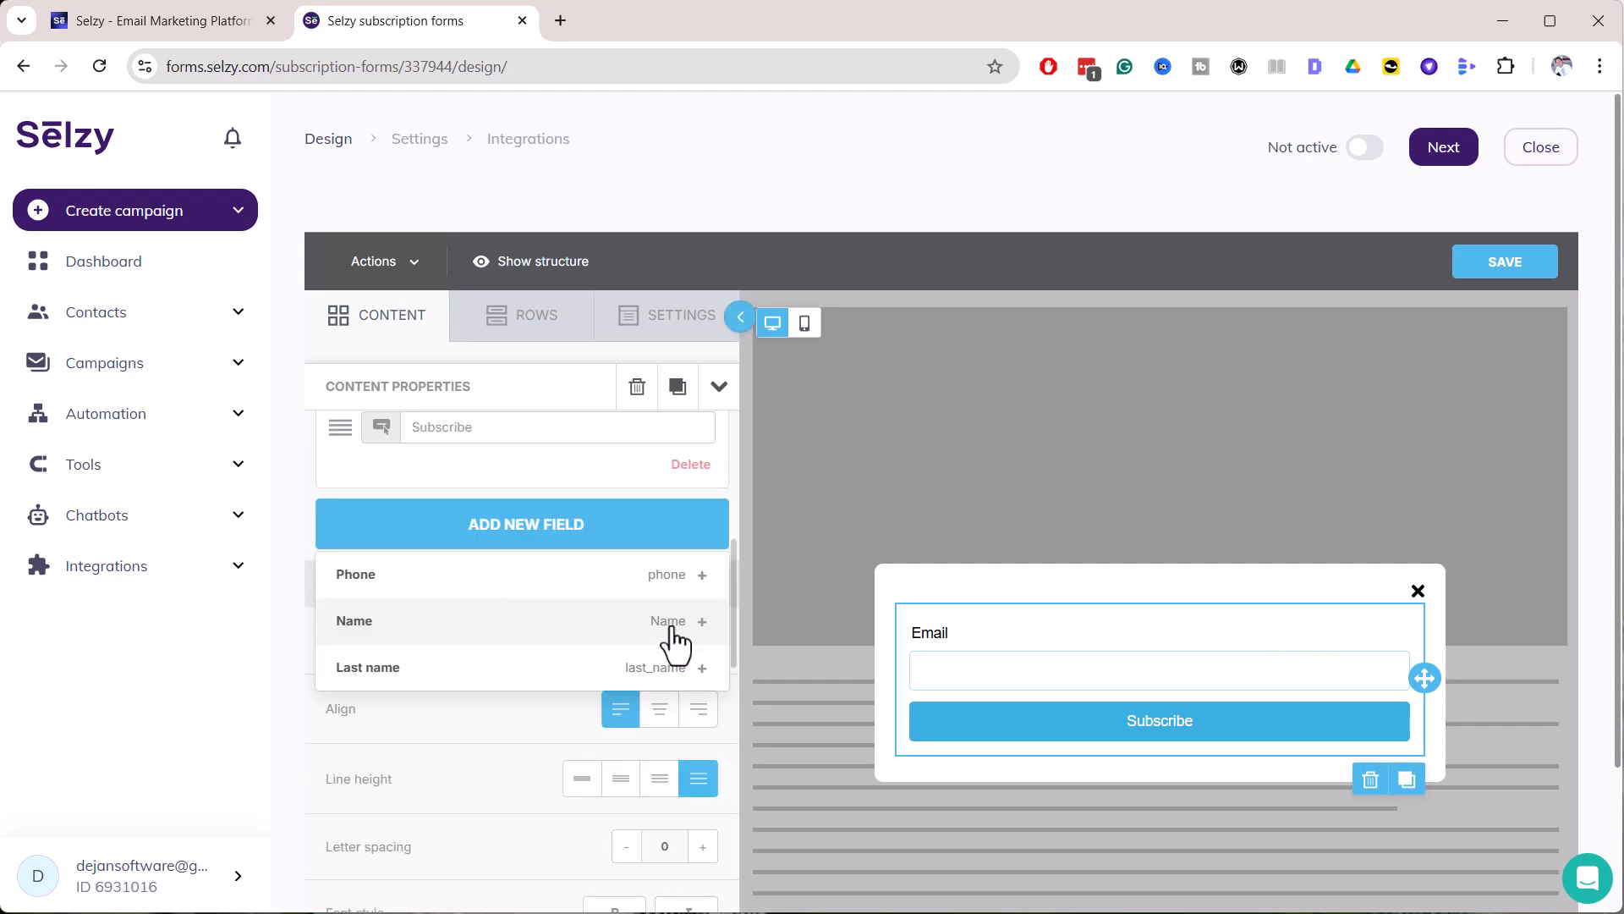
click(699, 631)
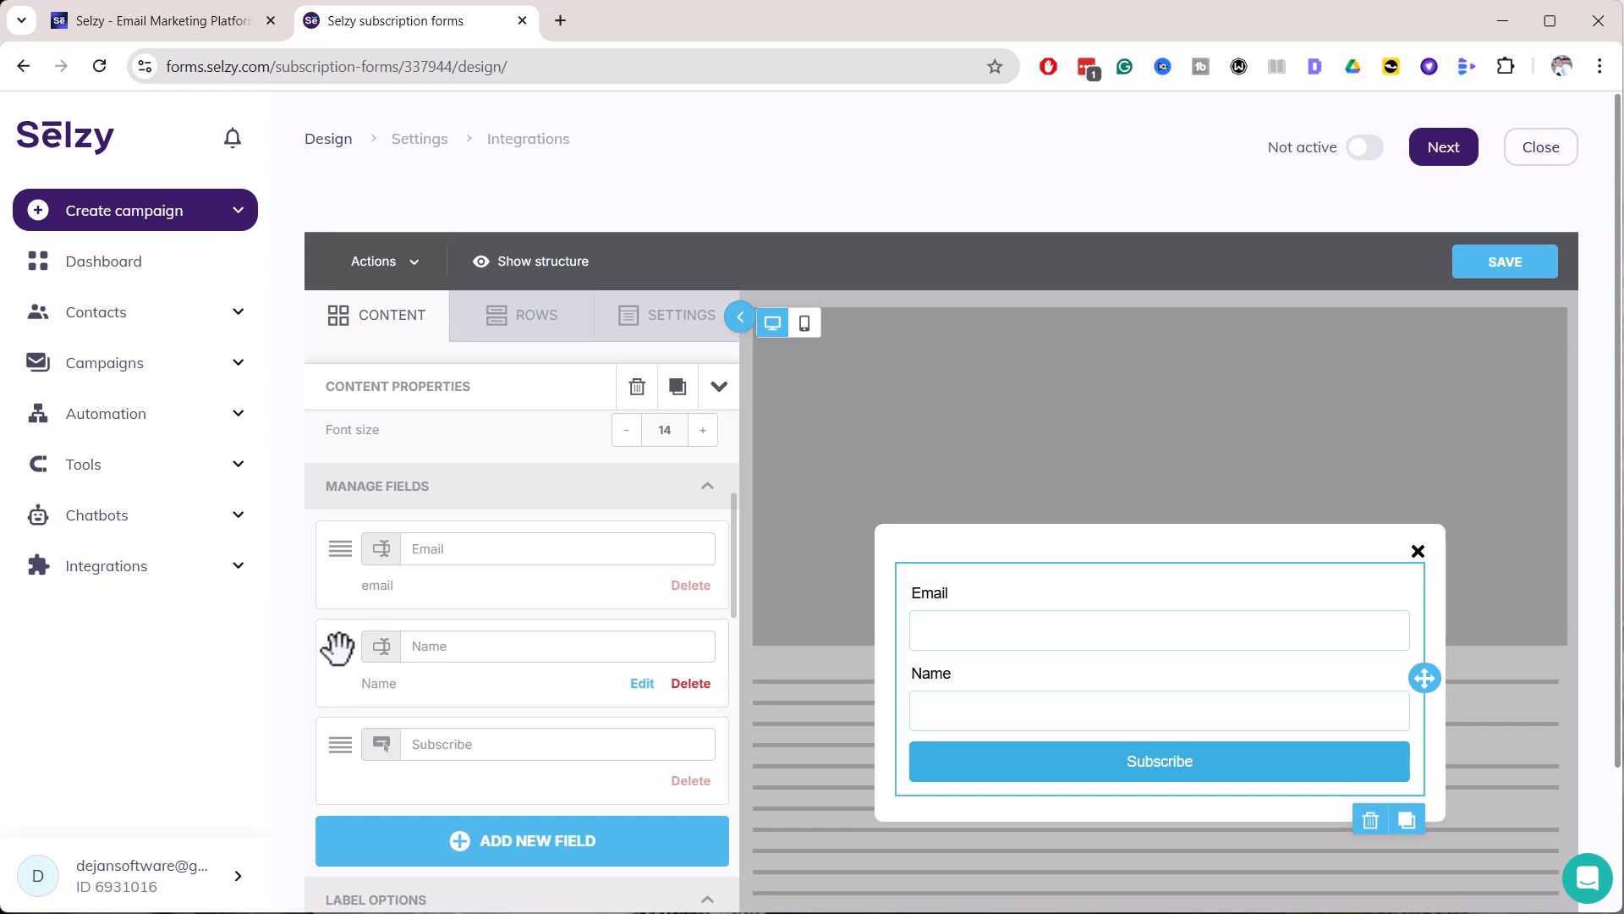
mouse_move(338, 647)
mouse_down()
mouse_move(337, 530)
mouse_move(372, 568)
mouse_move(346, 554)
mouse_up()
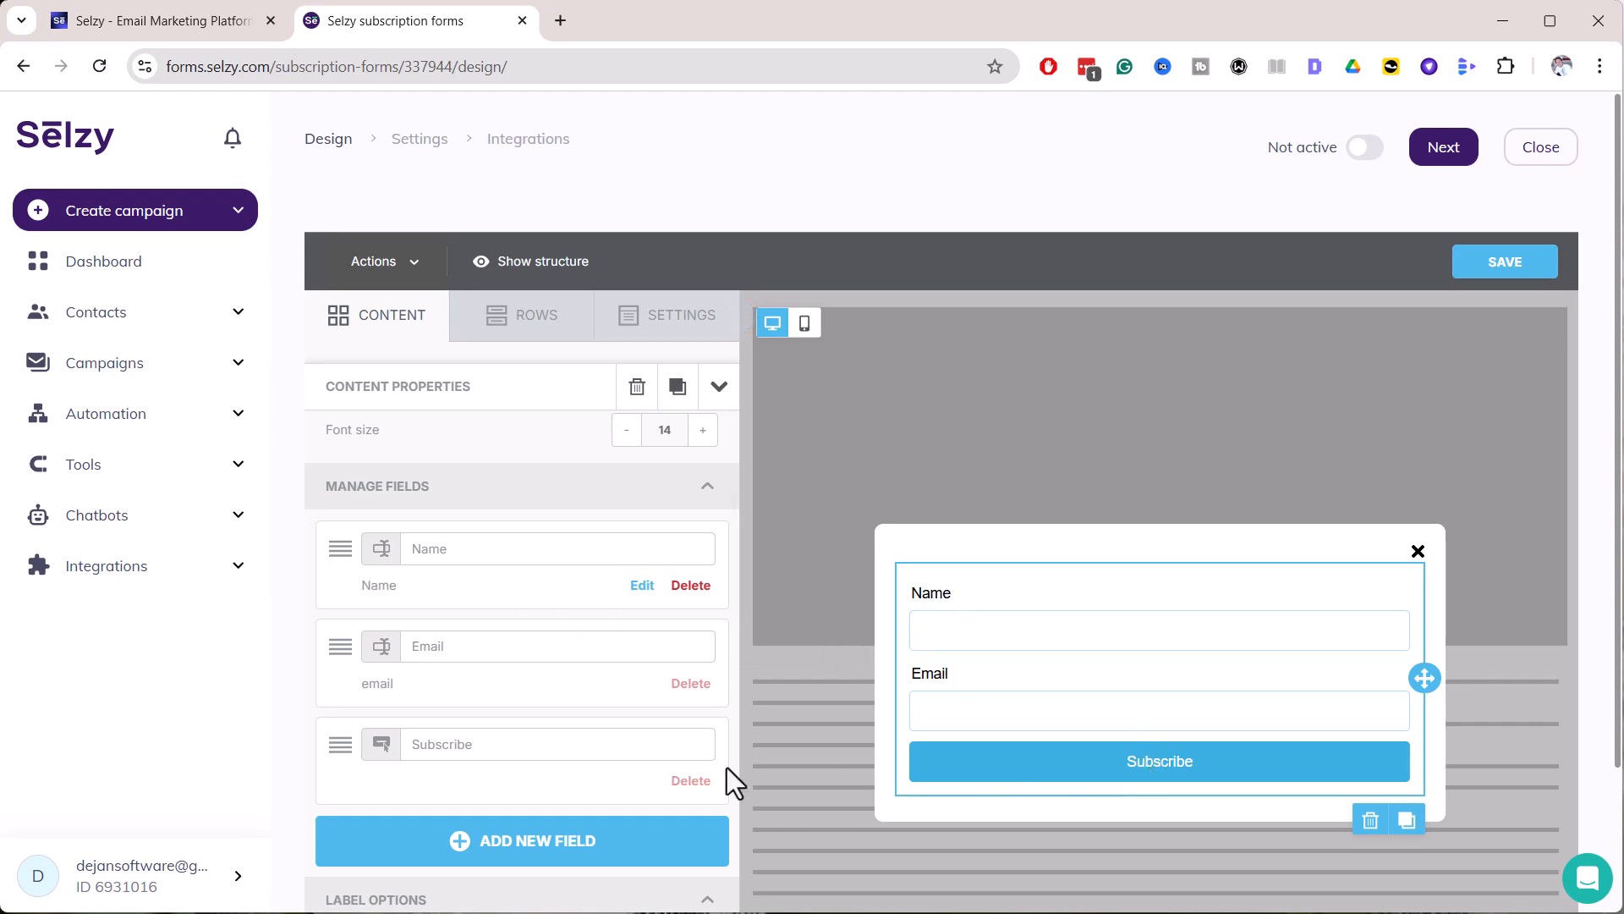
scroll(590, 736, up, 5)
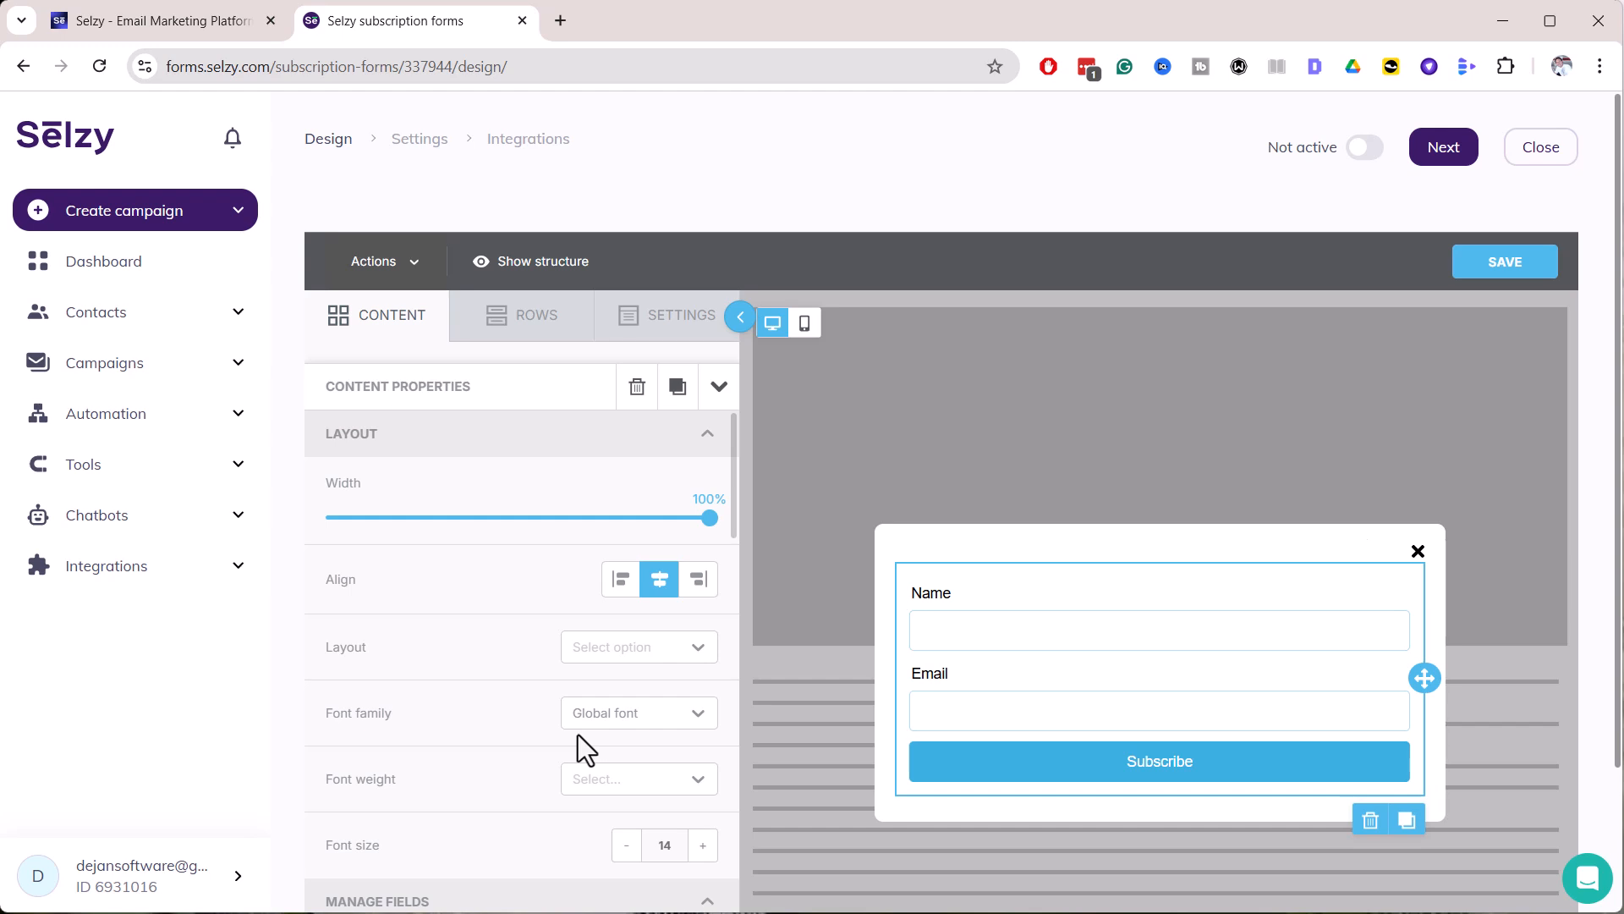
Check the form in mobile and desktop preview, then save the design
scroll(559, 660, down, 5)
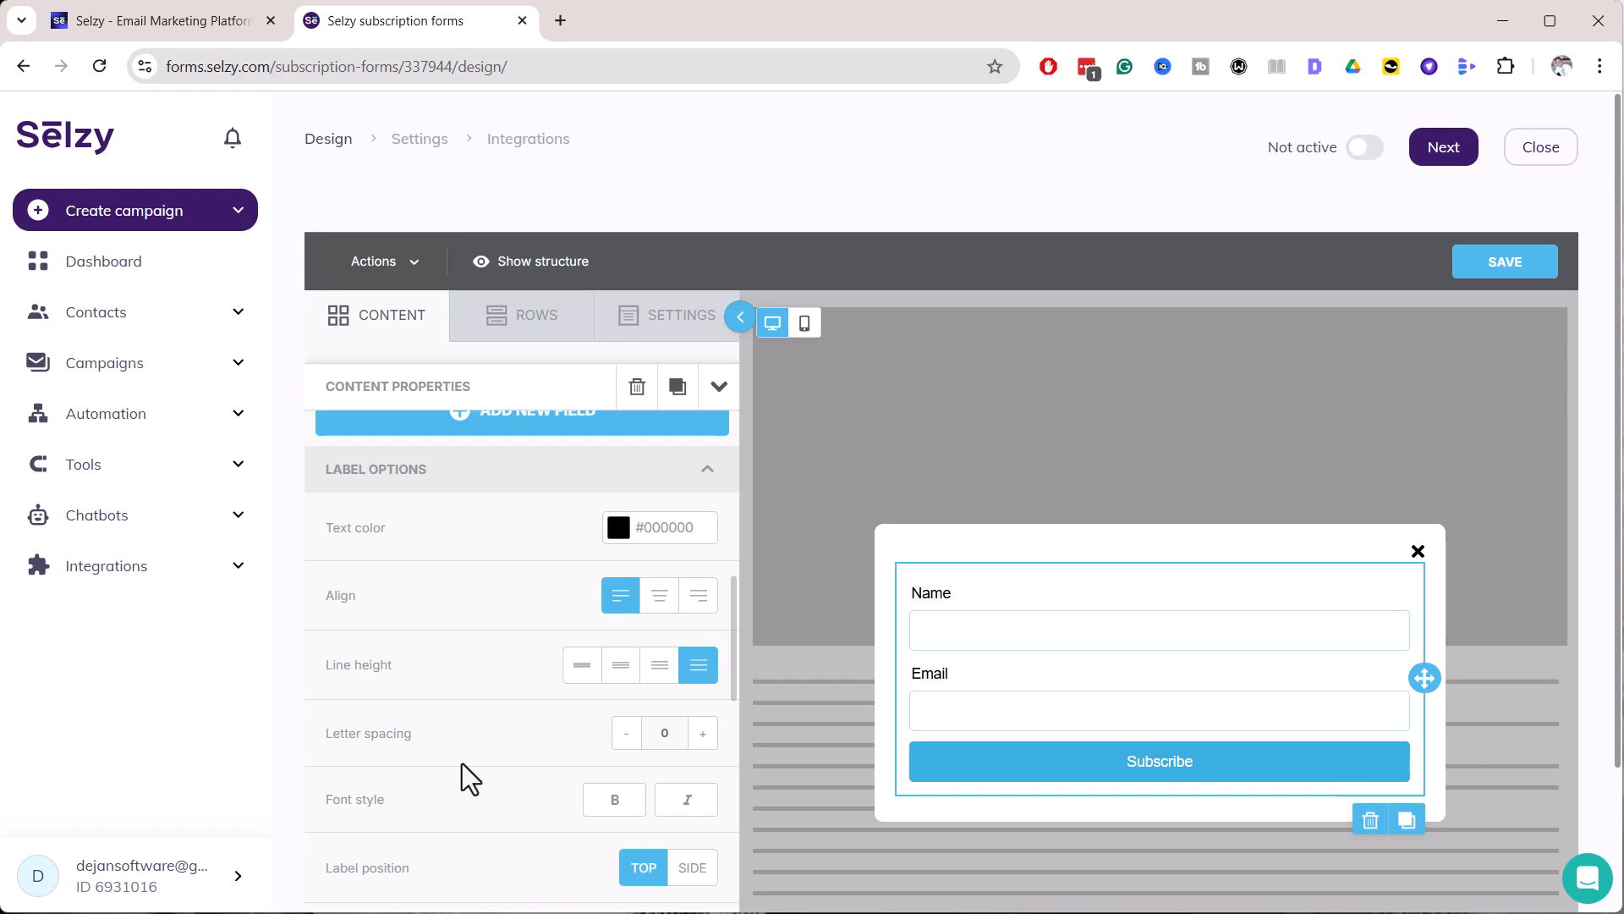
scroll(505, 758, down, 5)
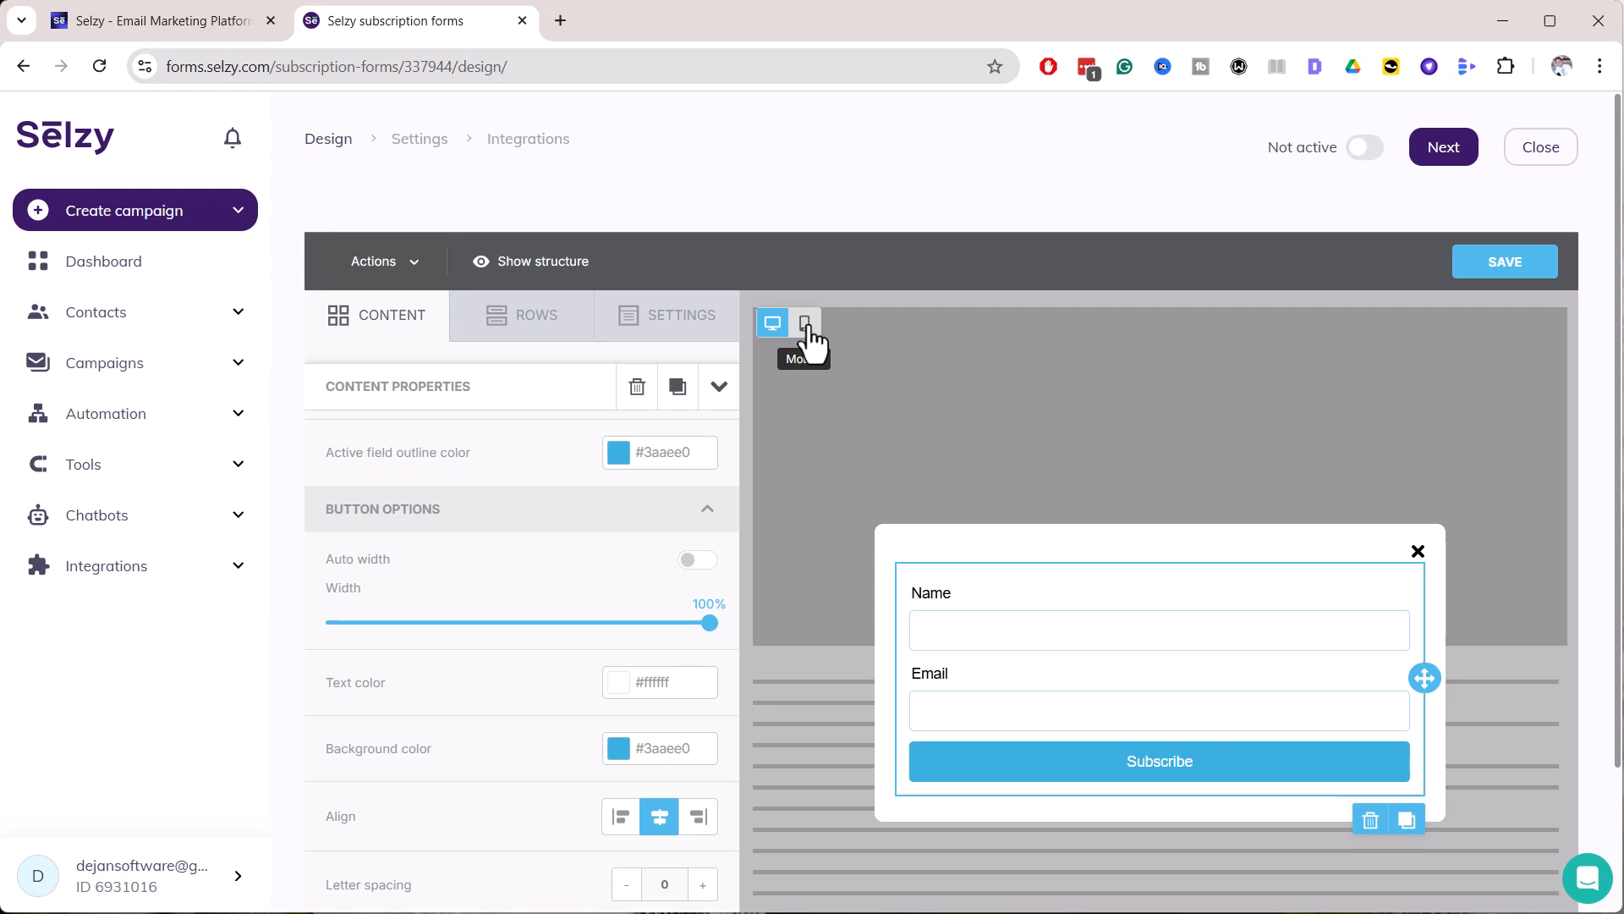
click(805, 324)
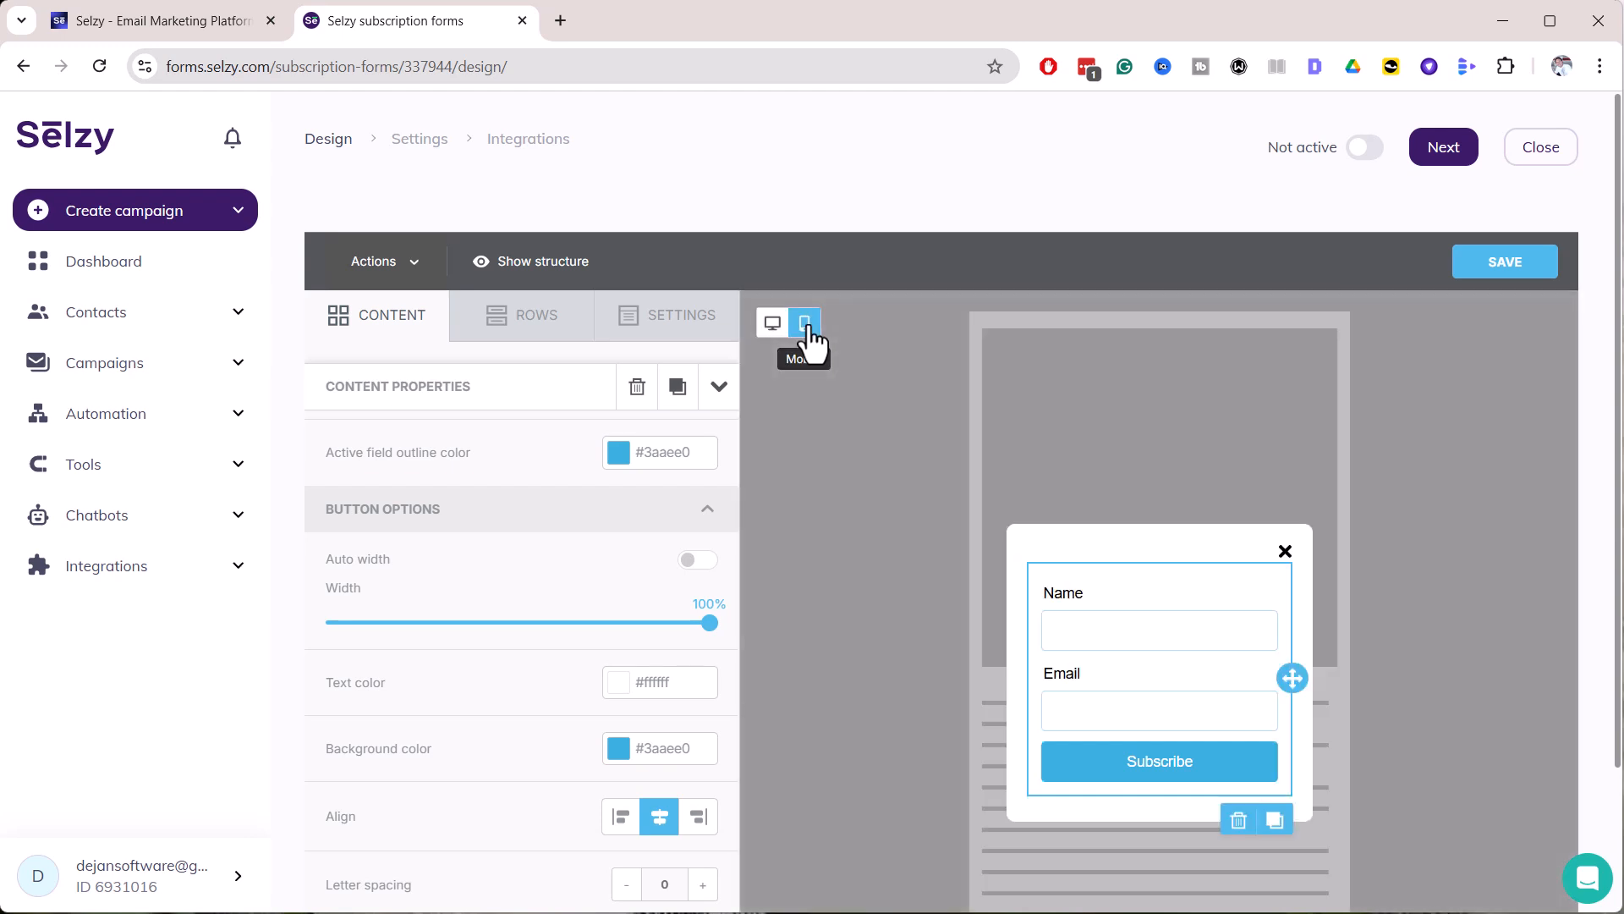
click(774, 325)
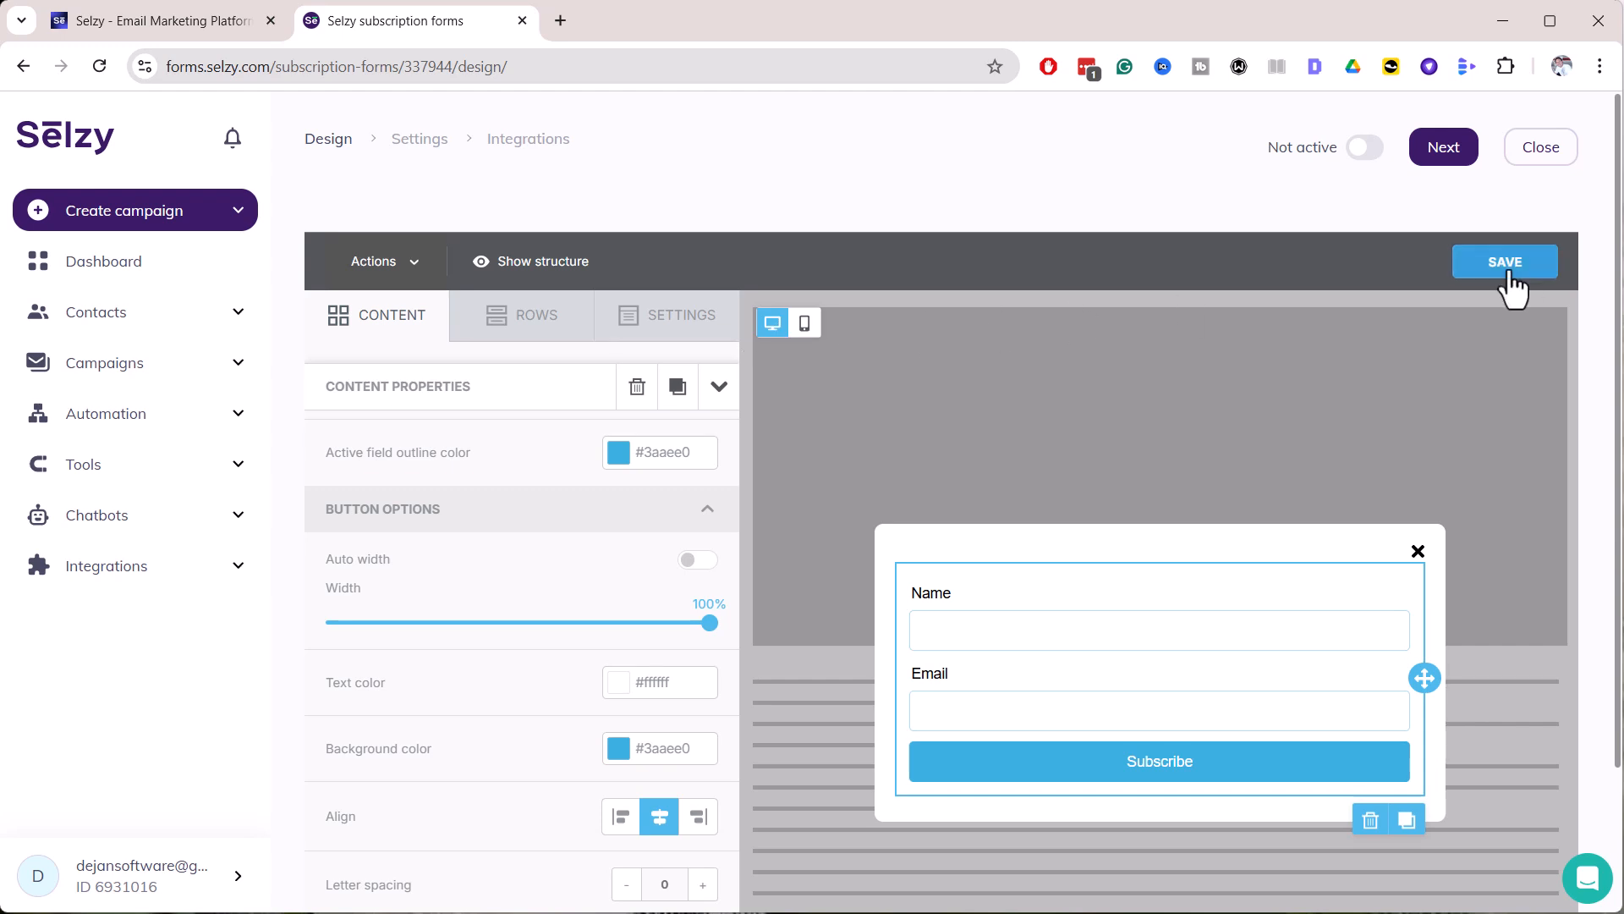
click(1506, 269)
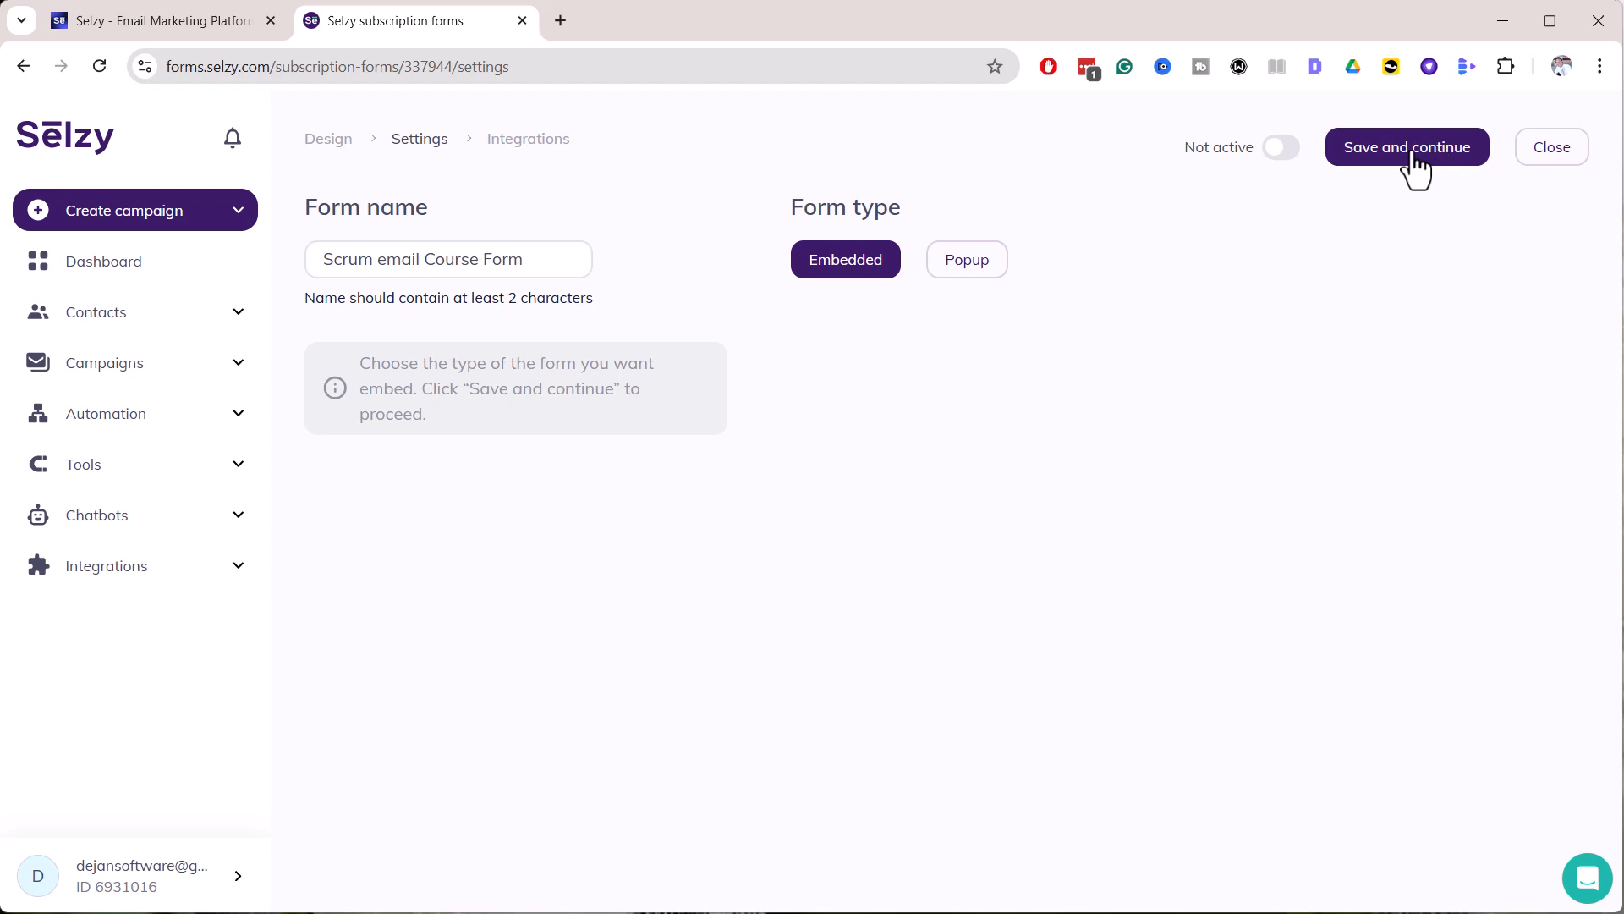
Switch the form's status to Active and save it back to the forms list
click(1414, 166)
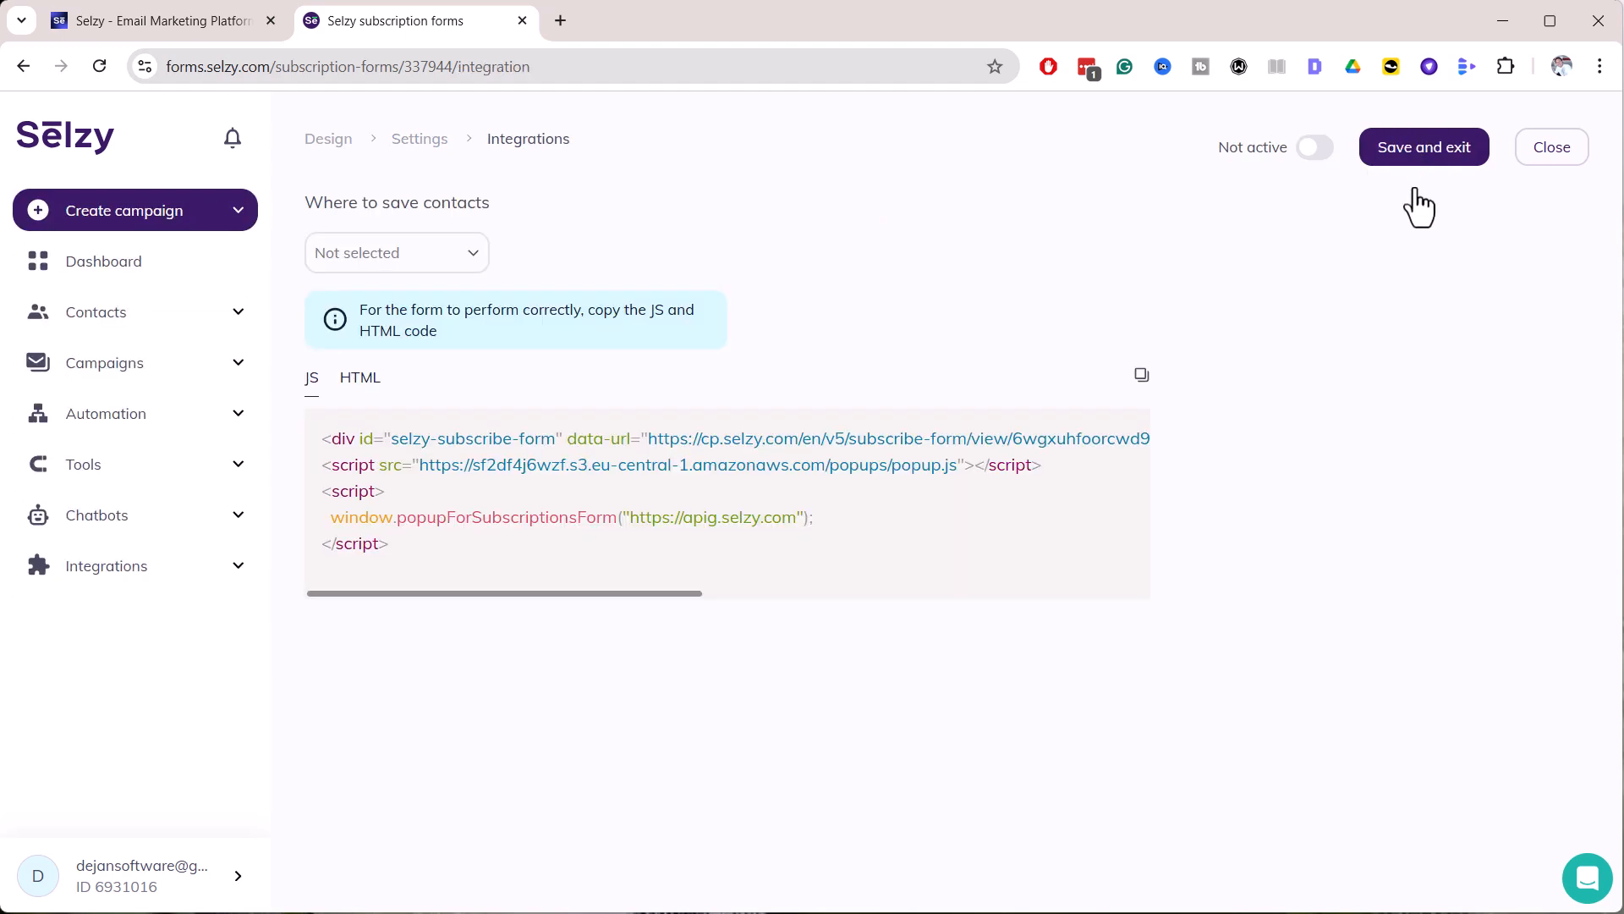
click(1316, 149)
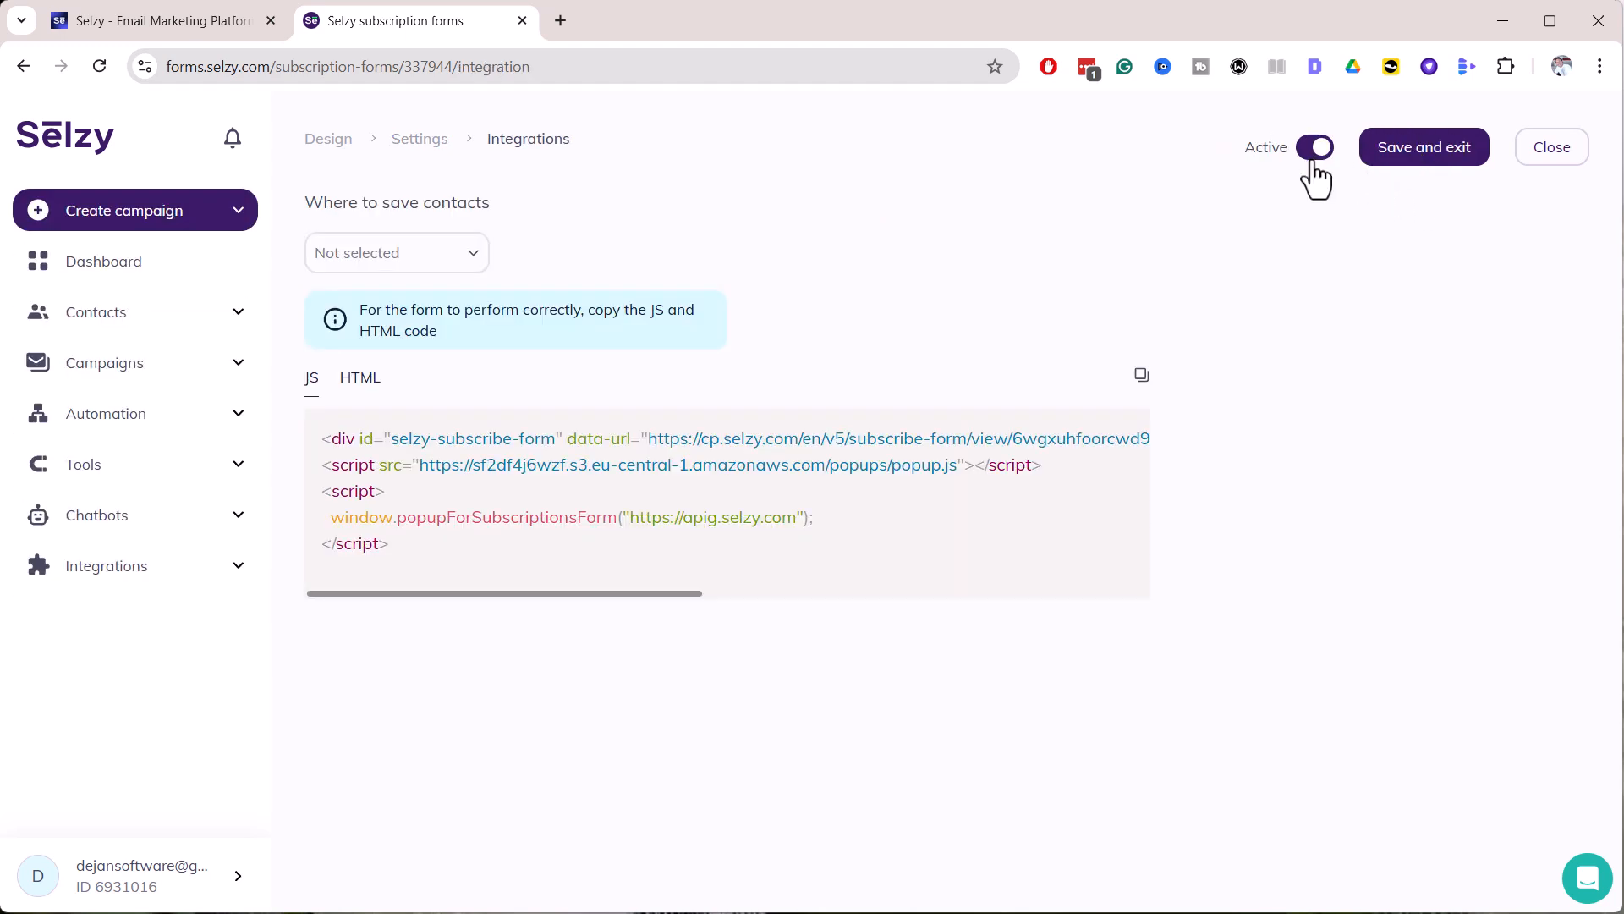
click(1429, 161)
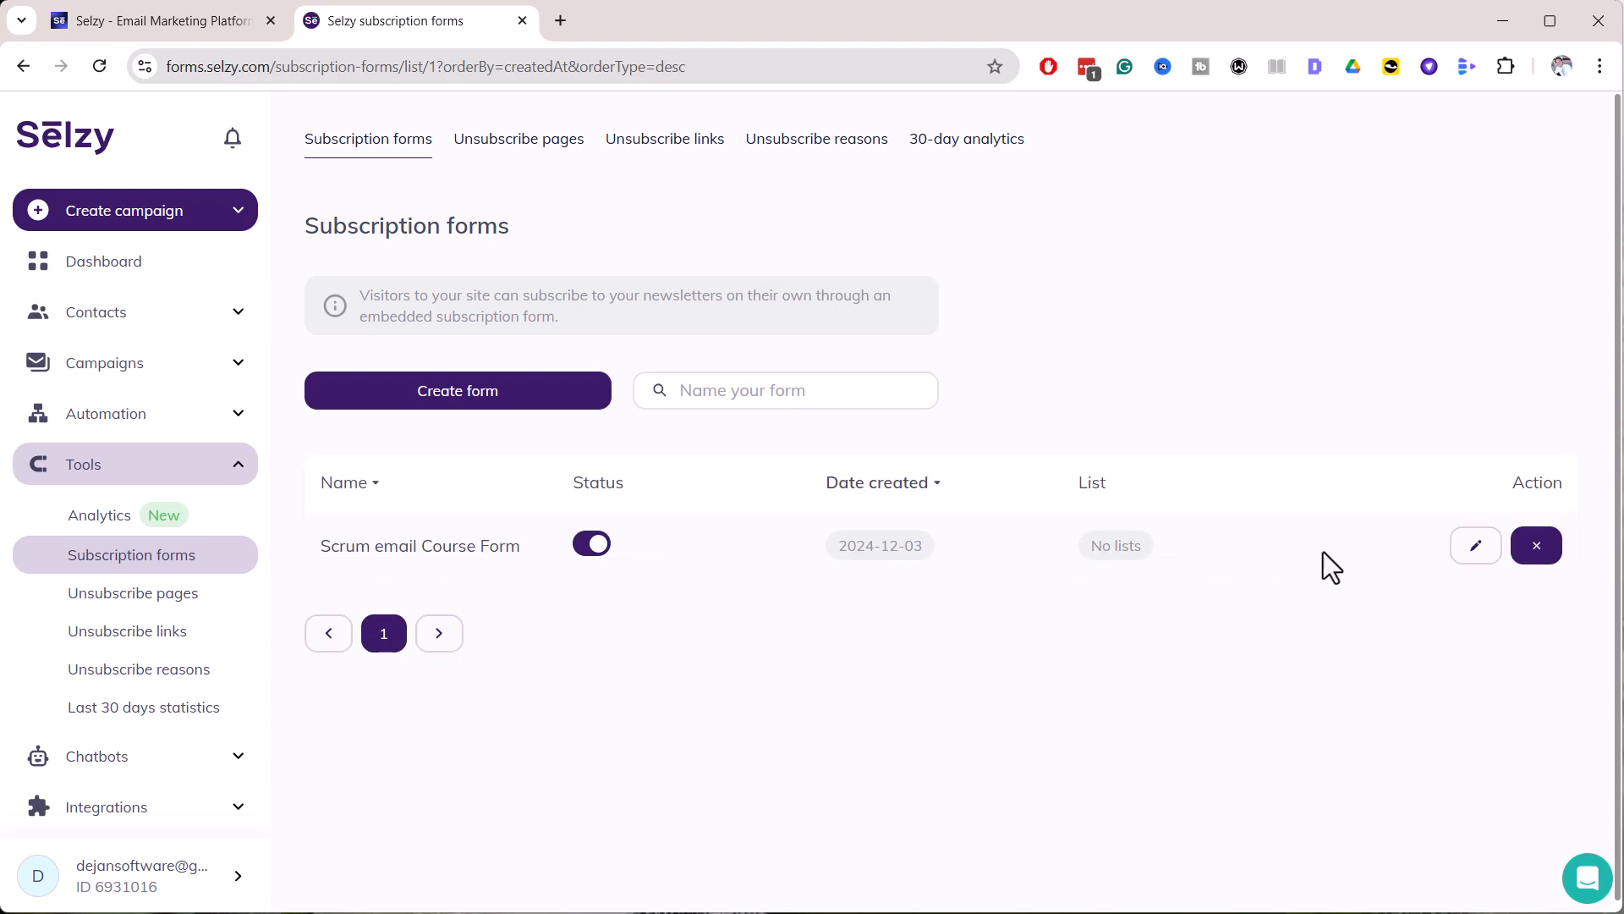
Reopen the form and have it save contacts to the Scrum Email Course list
click(1476, 545)
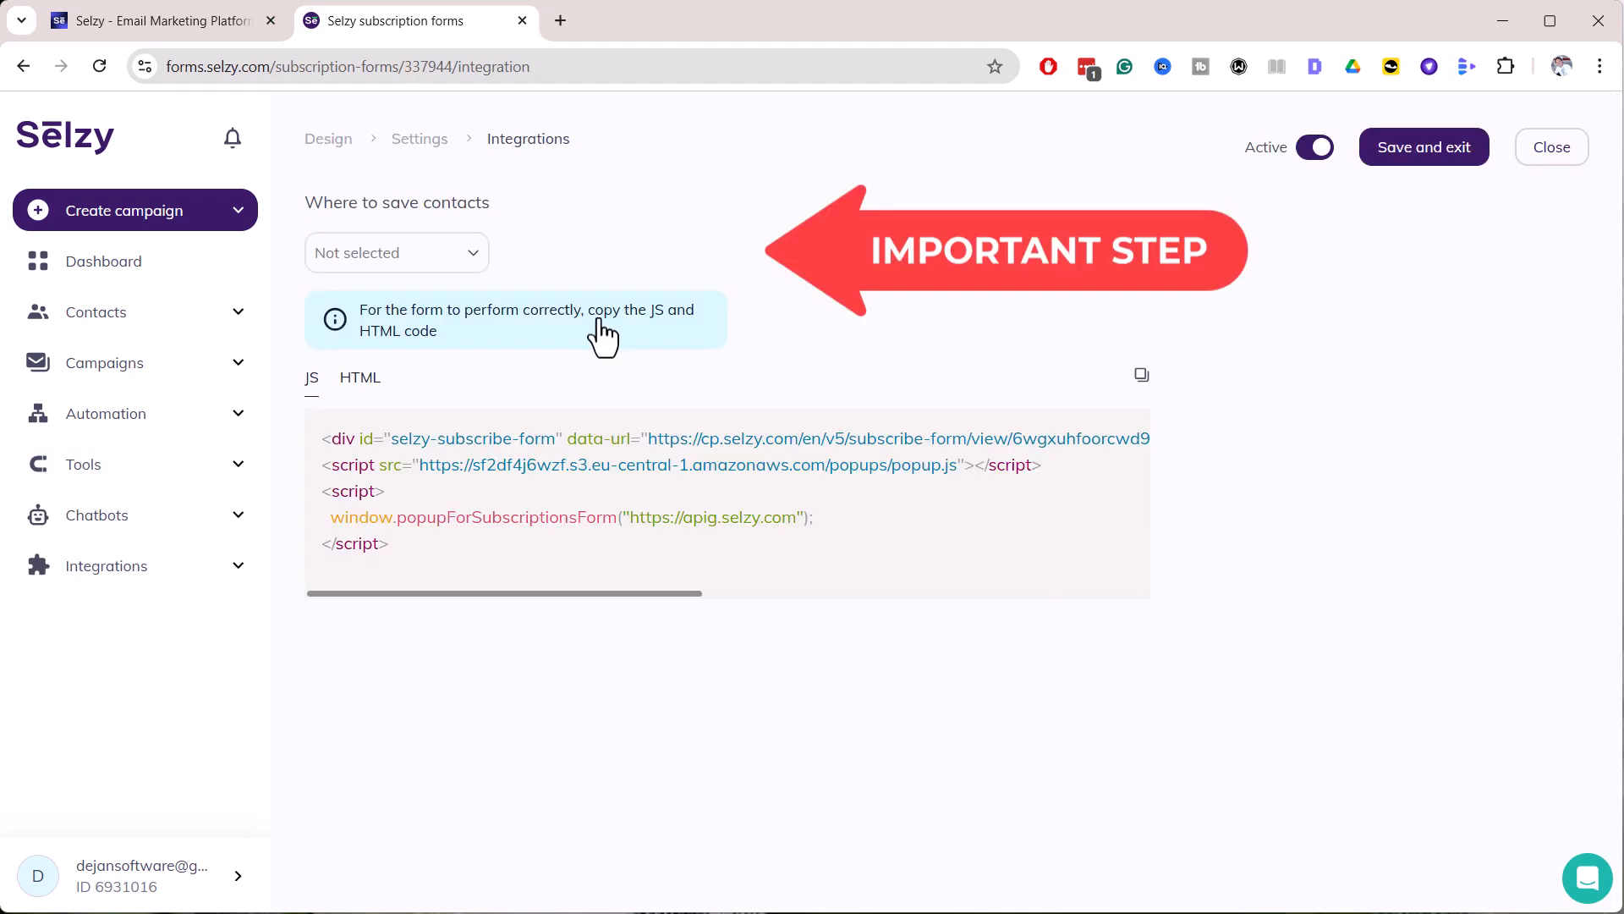
click(396, 252)
click(383, 306)
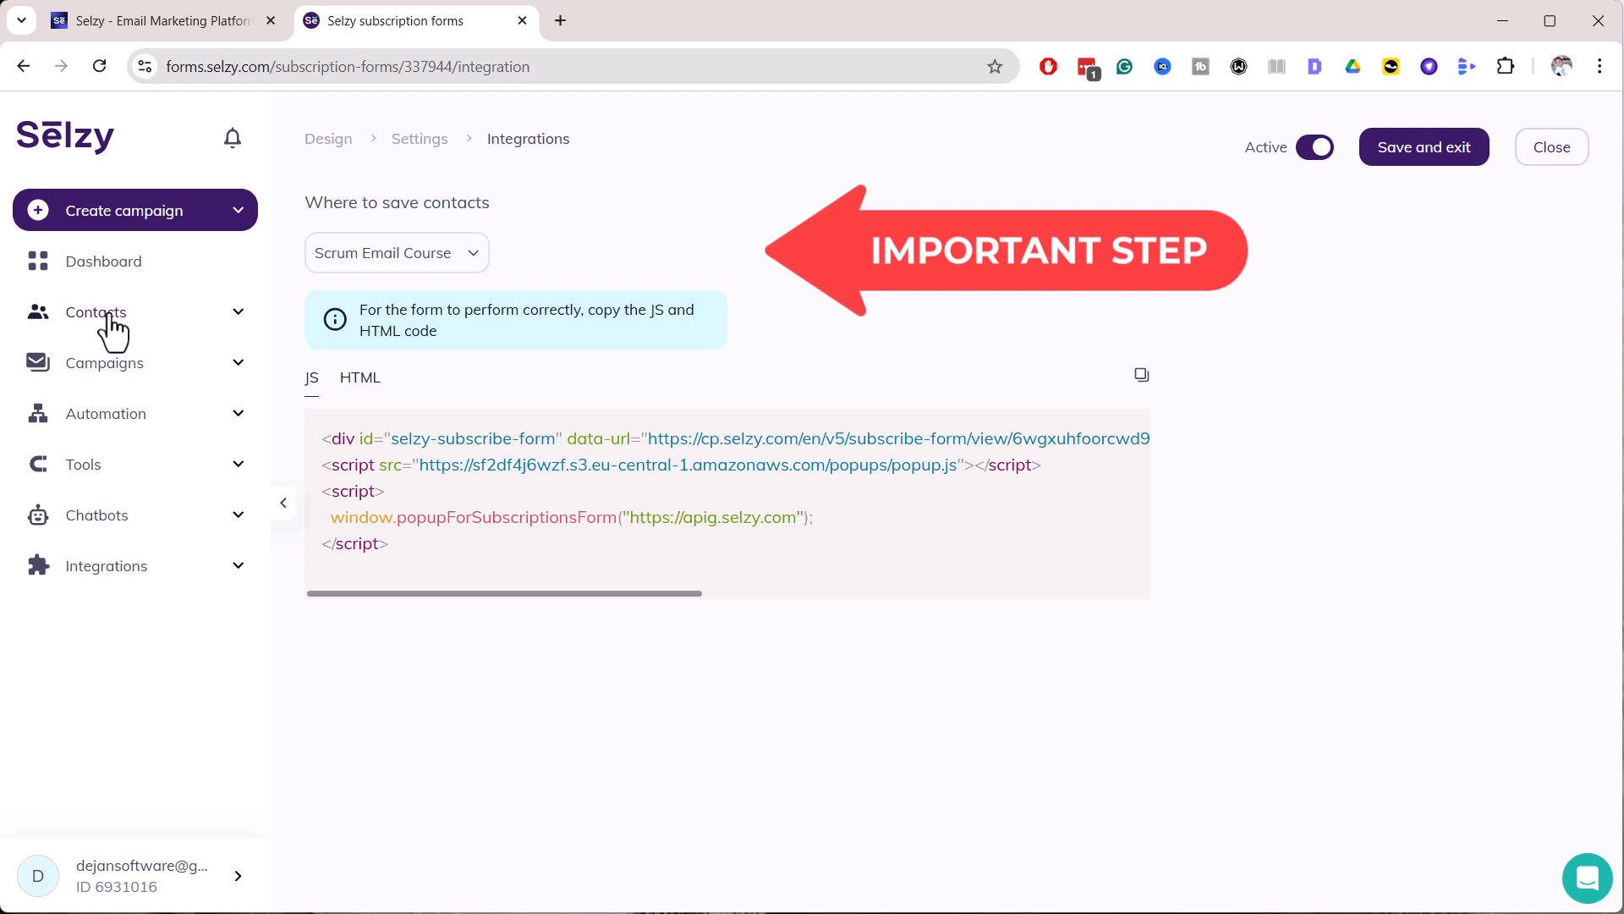
click(349, 261)
Copy the form's HTML embed code and save the form
click(349, 260)
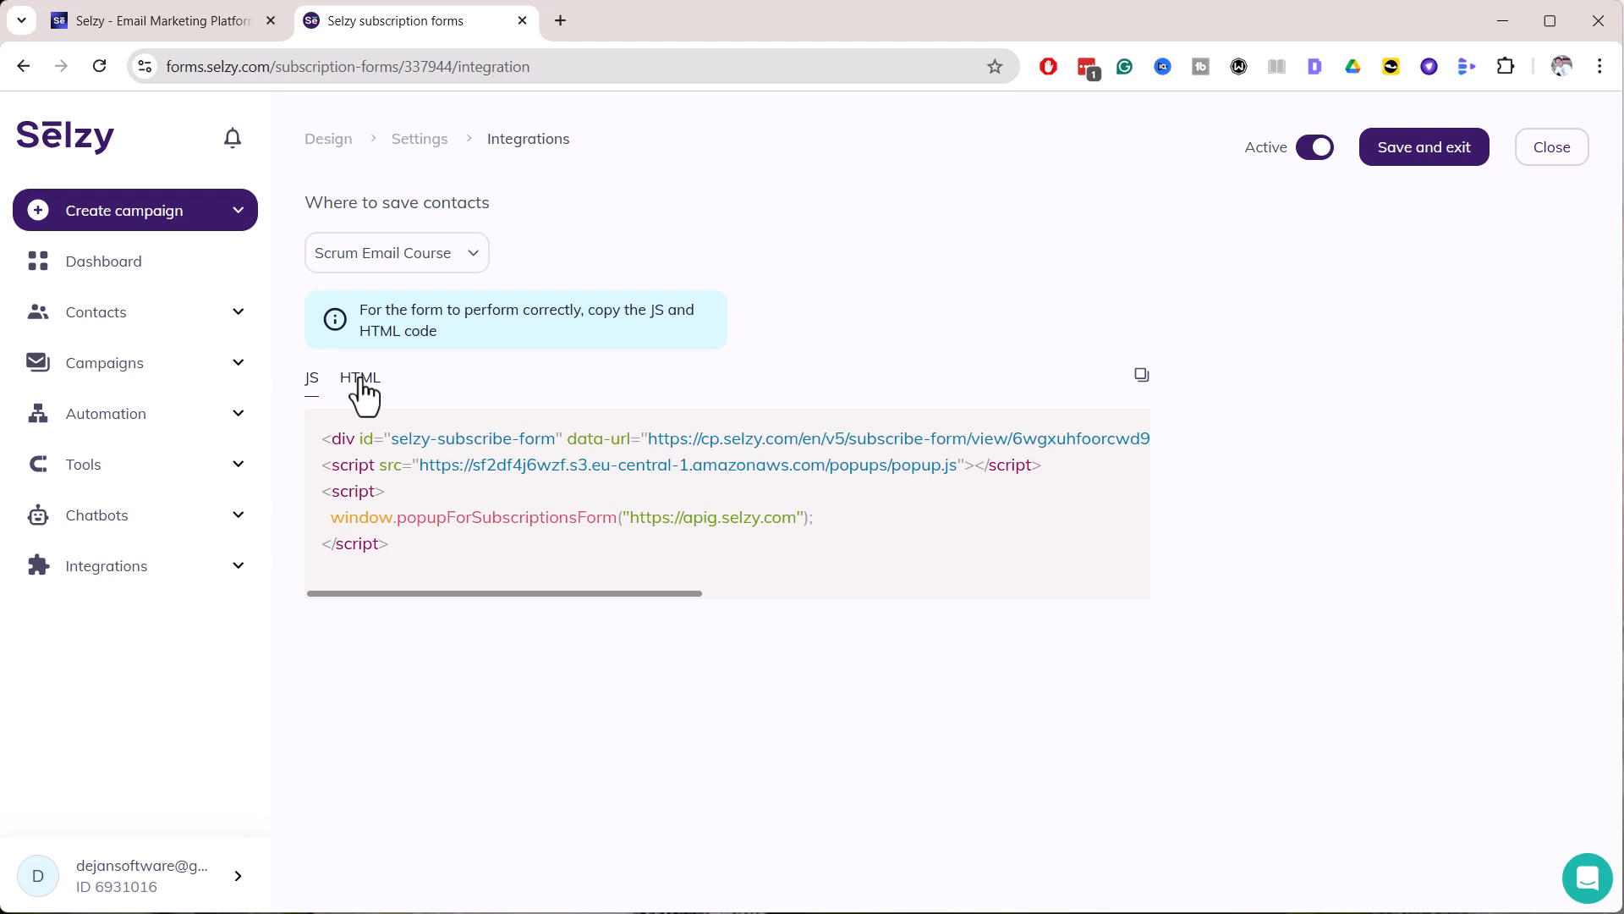
click(362, 387)
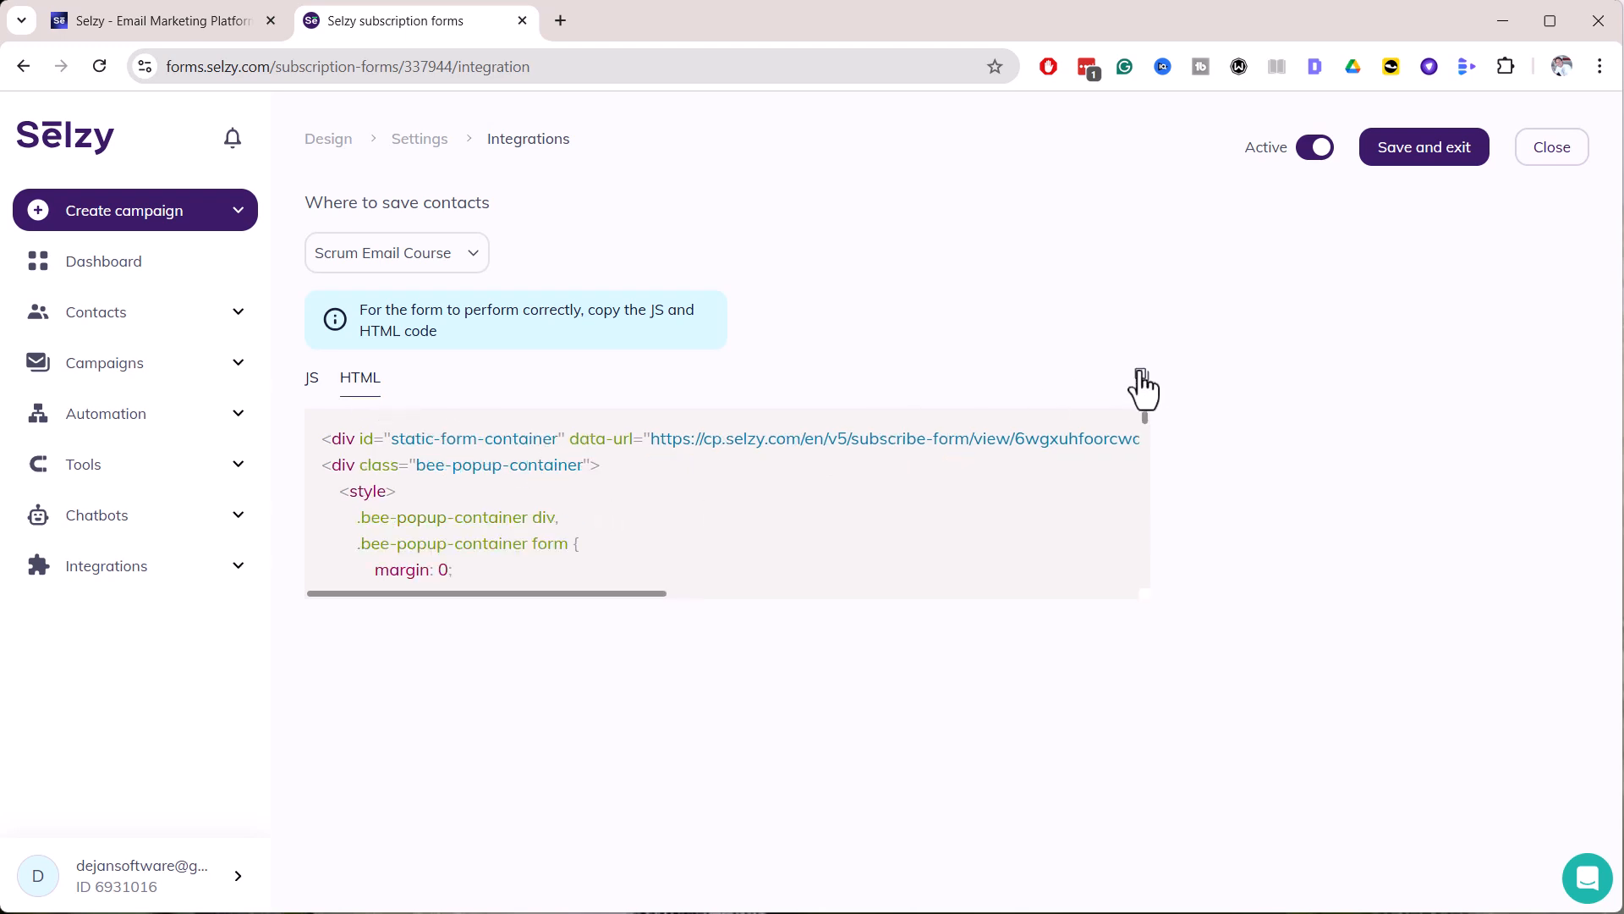
click(1142, 388)
click(1440, 155)
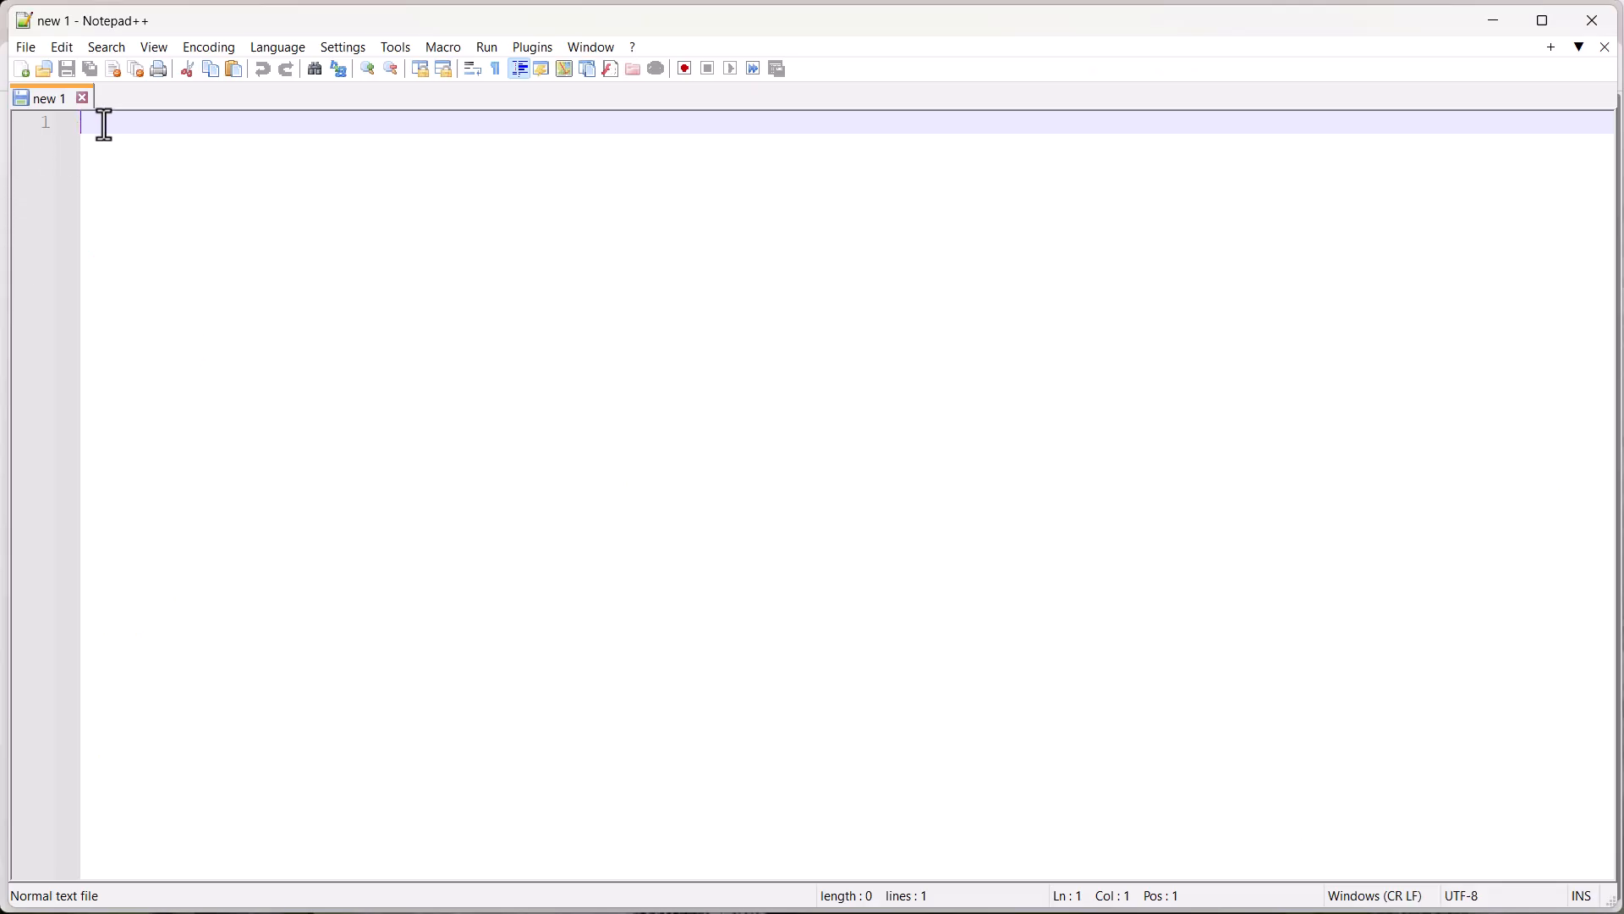
Paste the copied form HTML into the new Notepad++ document
key(ctrl+v)
scroll(435, 377, up, 20)
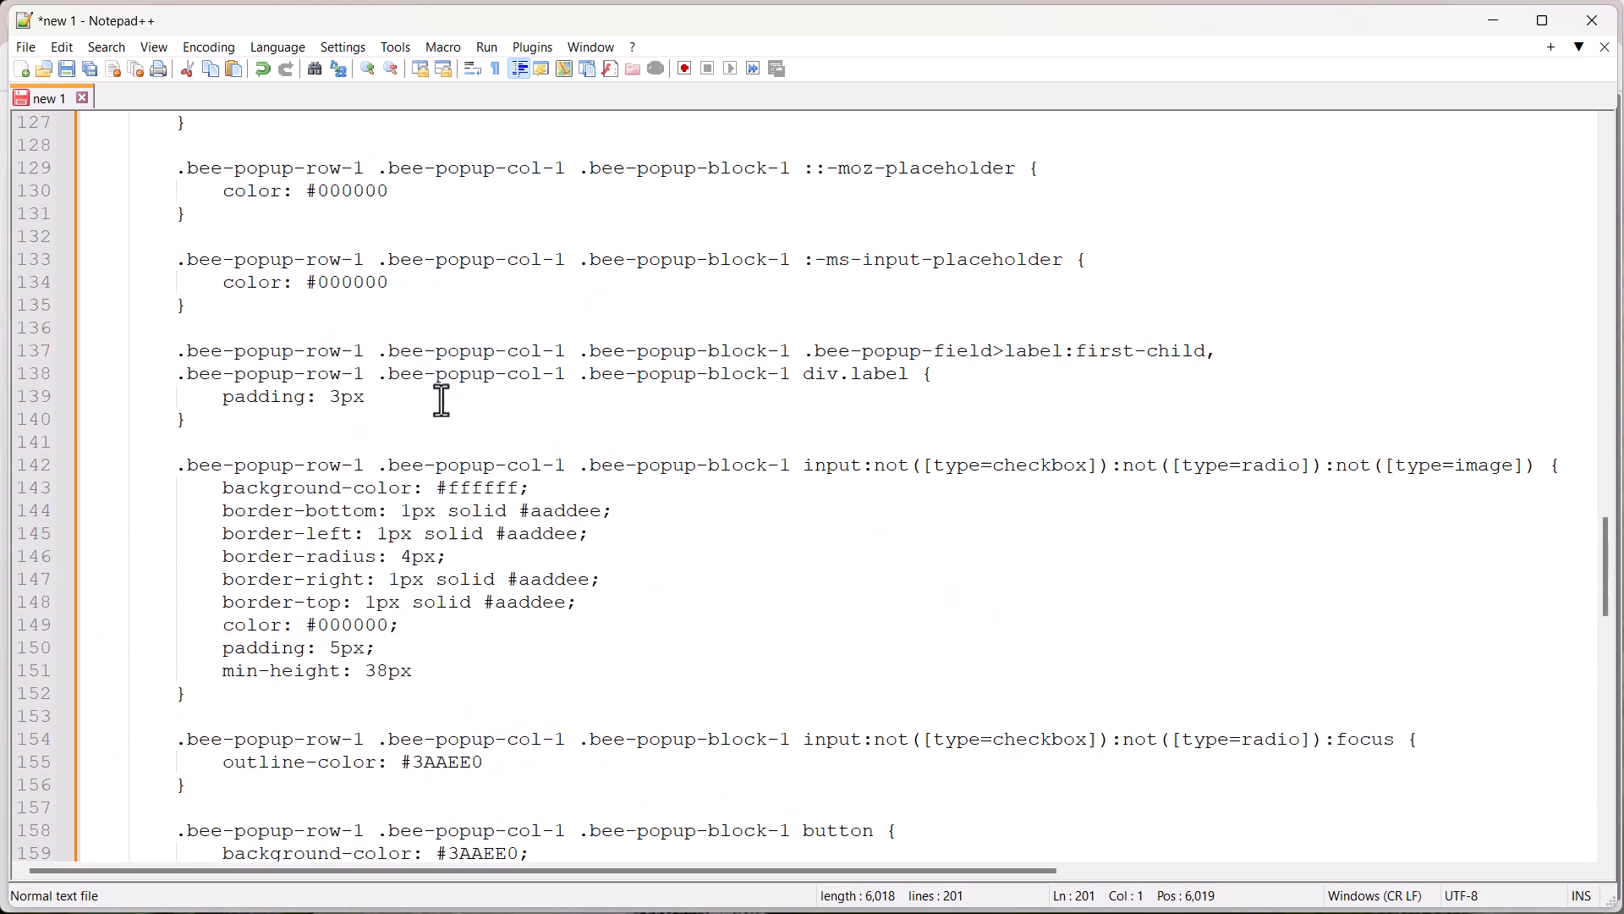
scroll(432, 440, up, 20)
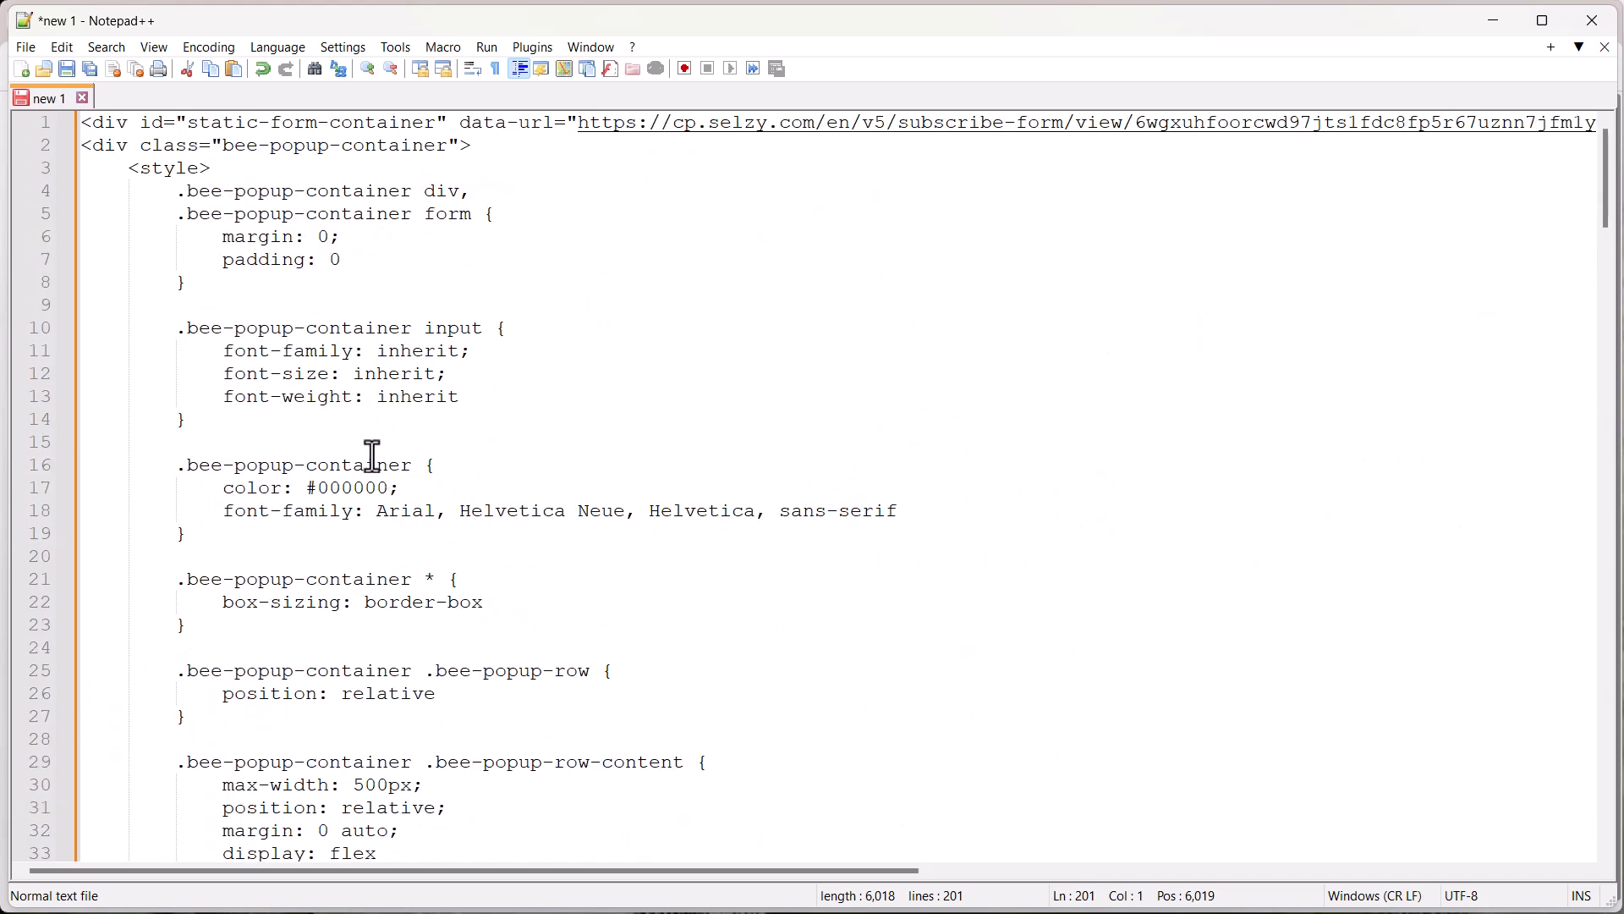
Save the file to the Desktop as 'scrum email course'
click(26, 48)
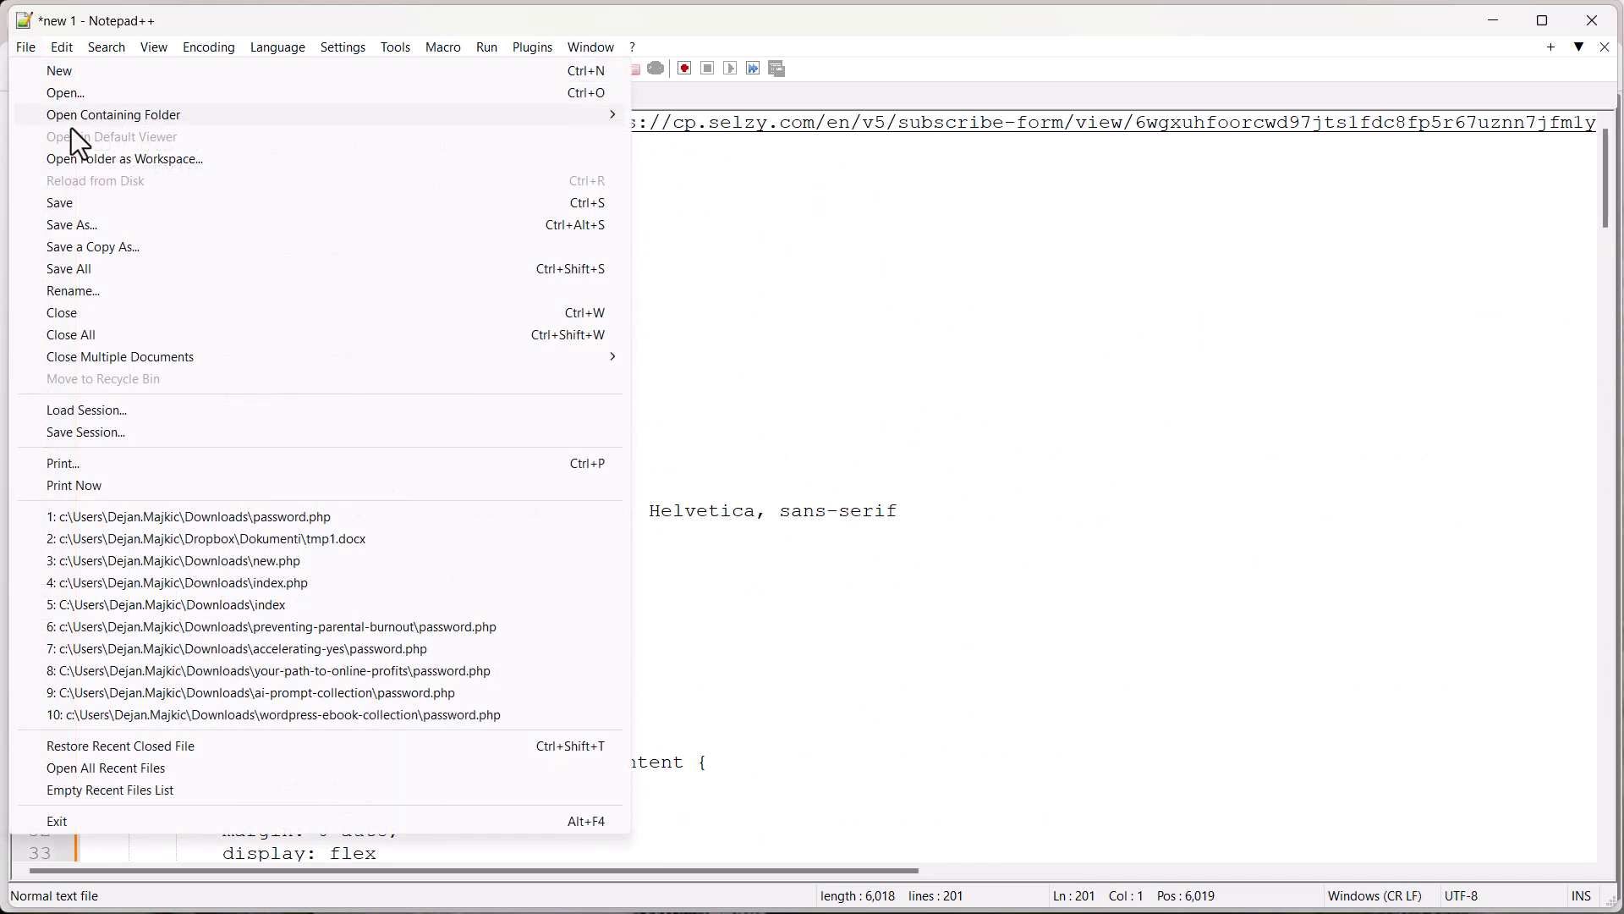
click(98, 222)
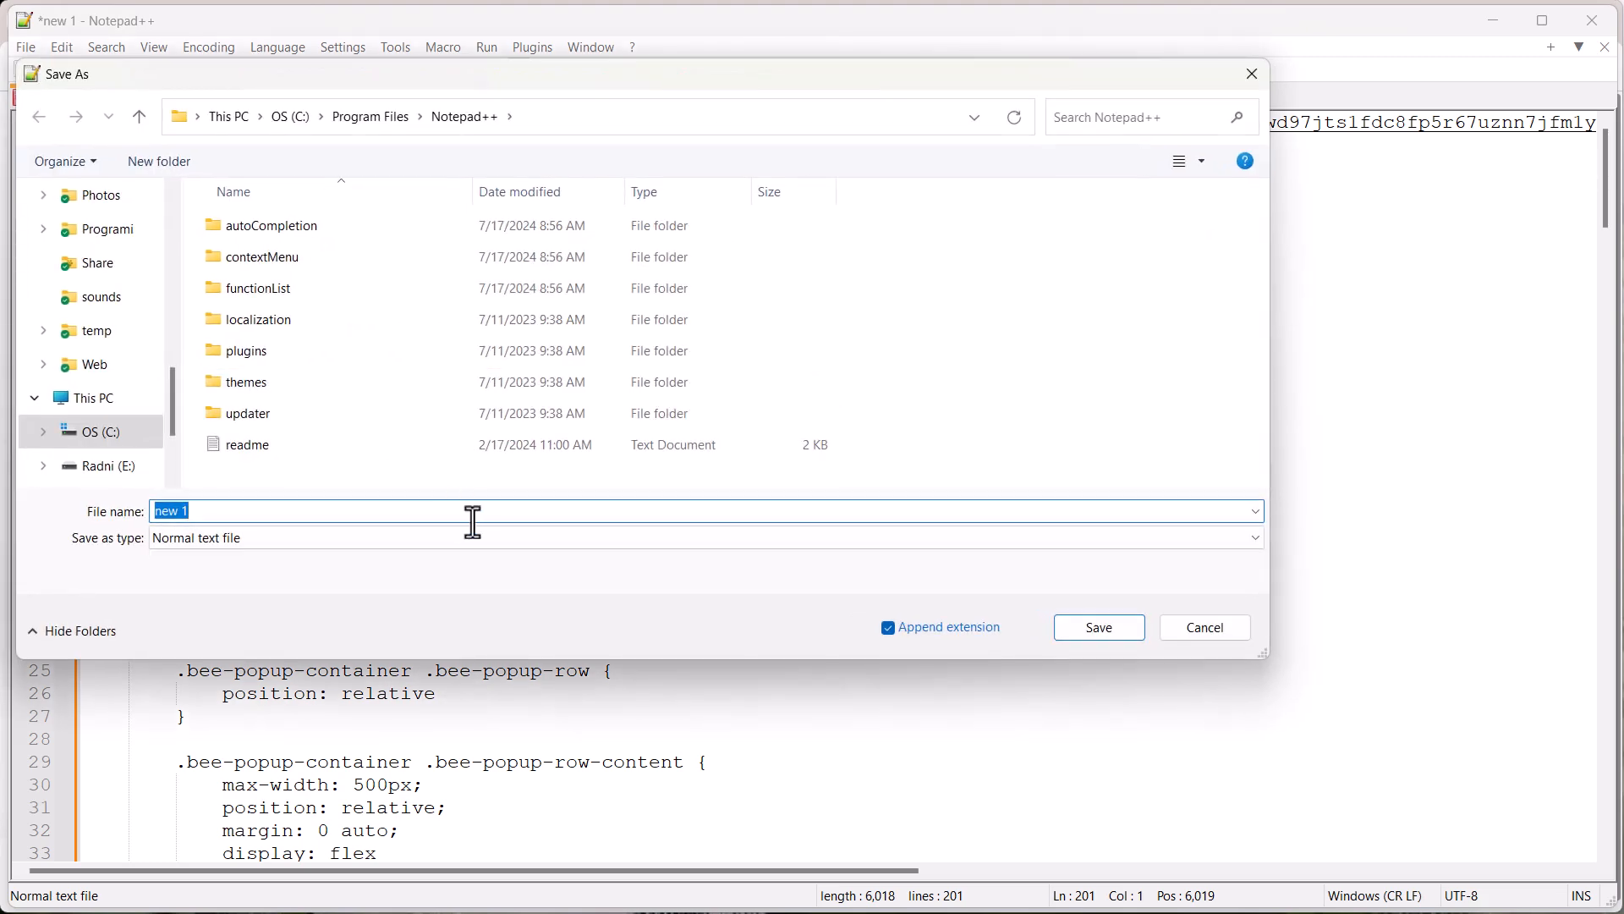
text(scrum email course)
scroll(170, 352, up, 5)
click(97, 306)
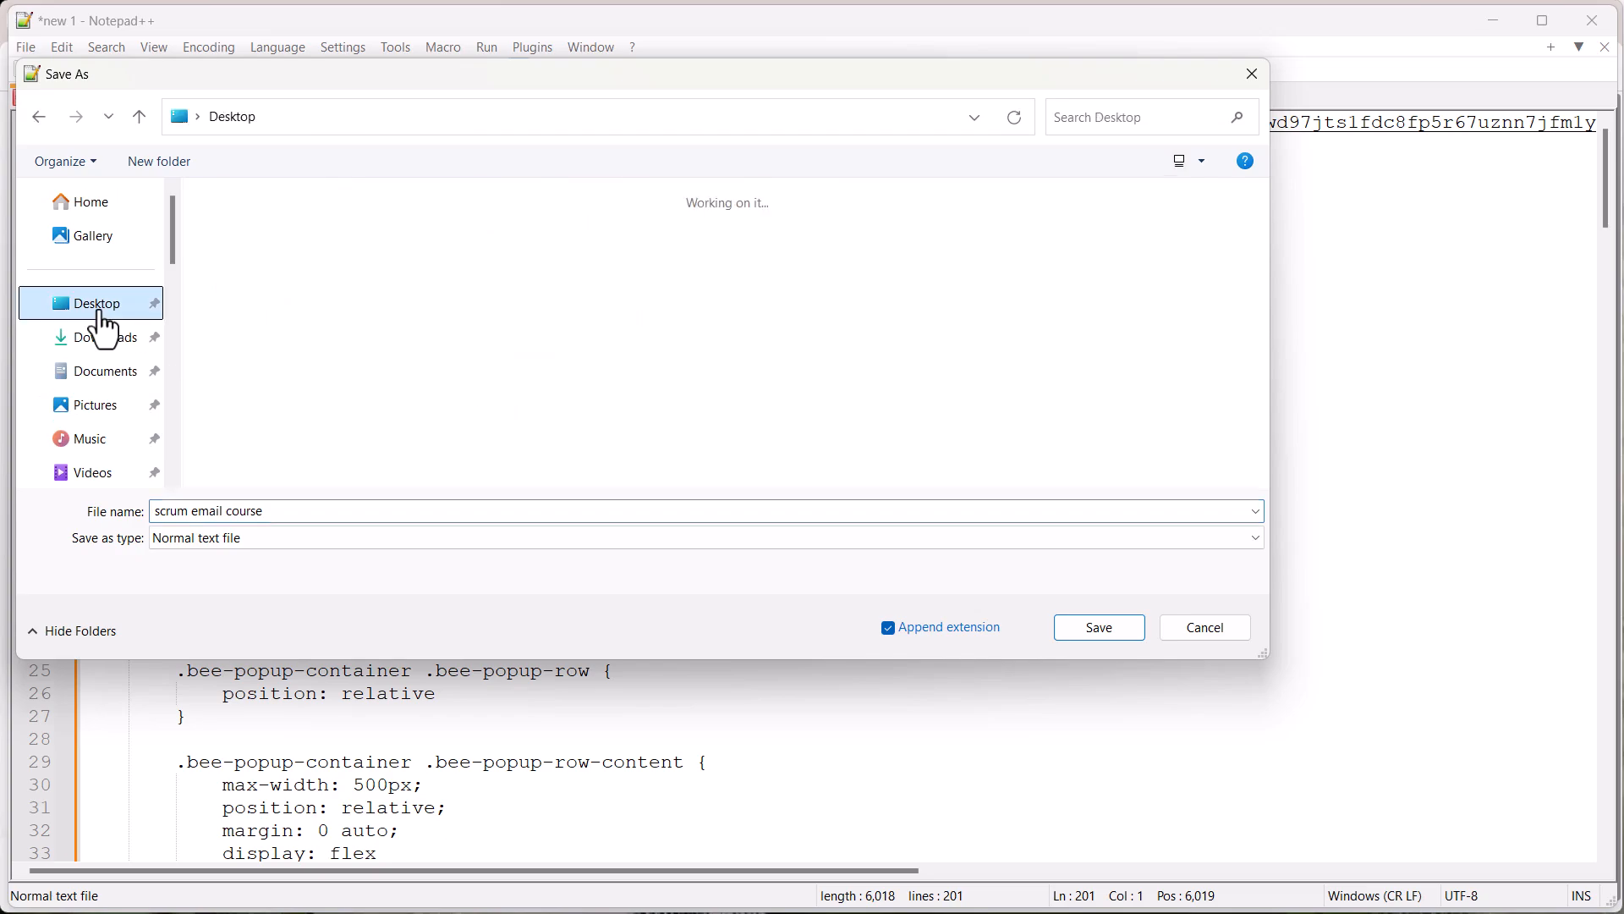
click(1121, 636)
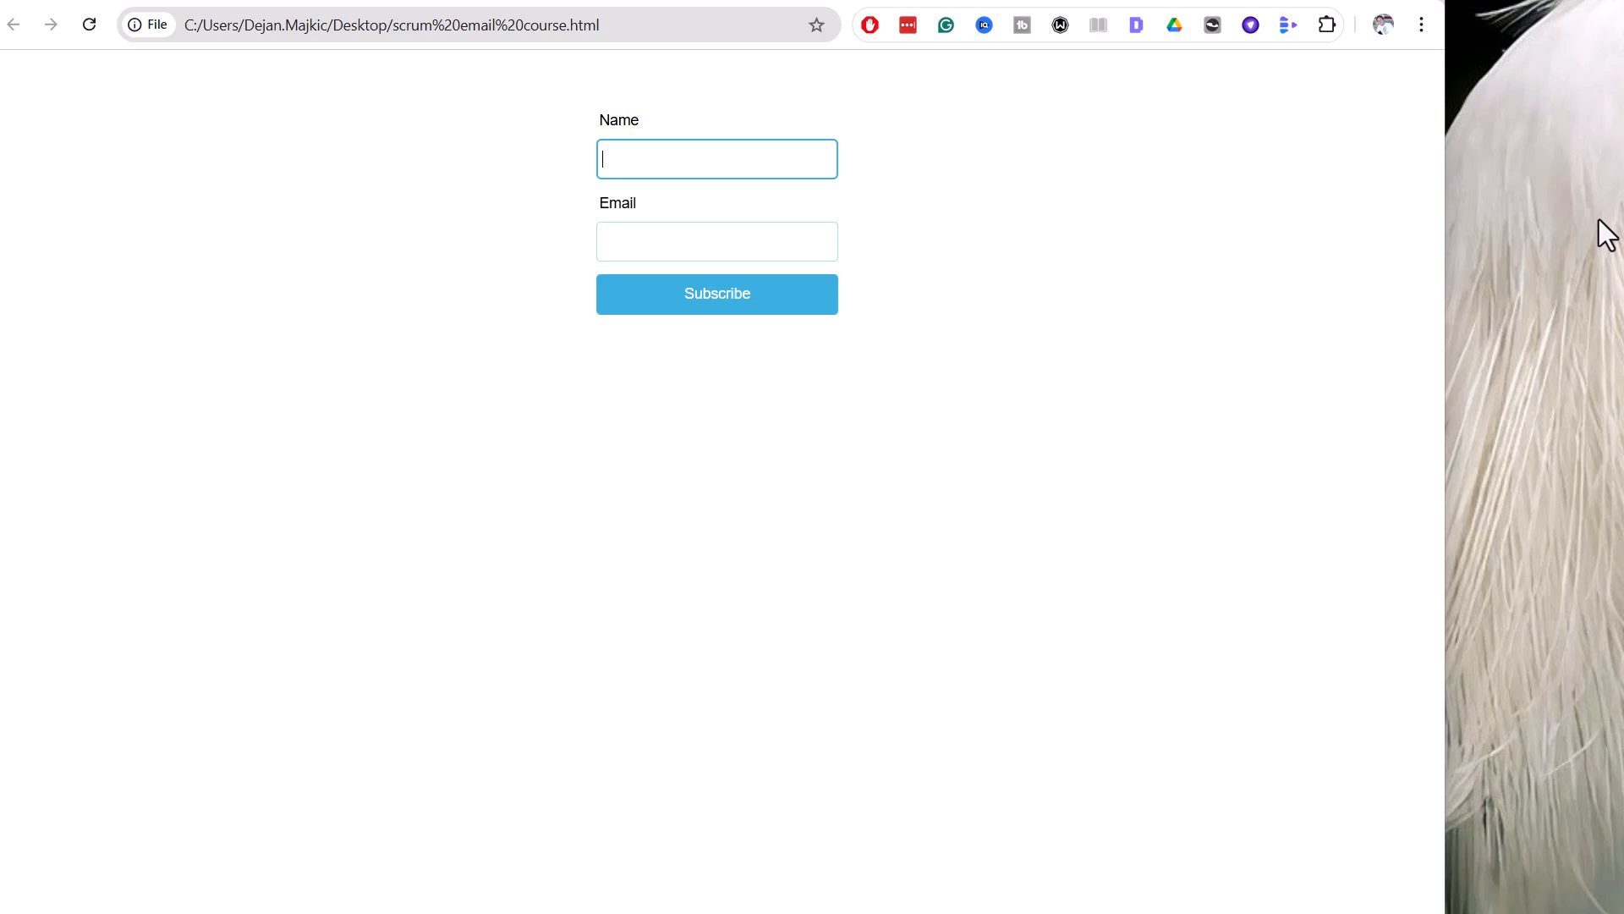
Submit the local form with a test subscriber's name and e-mail, passing the reCAPTCHA
key(Tab)
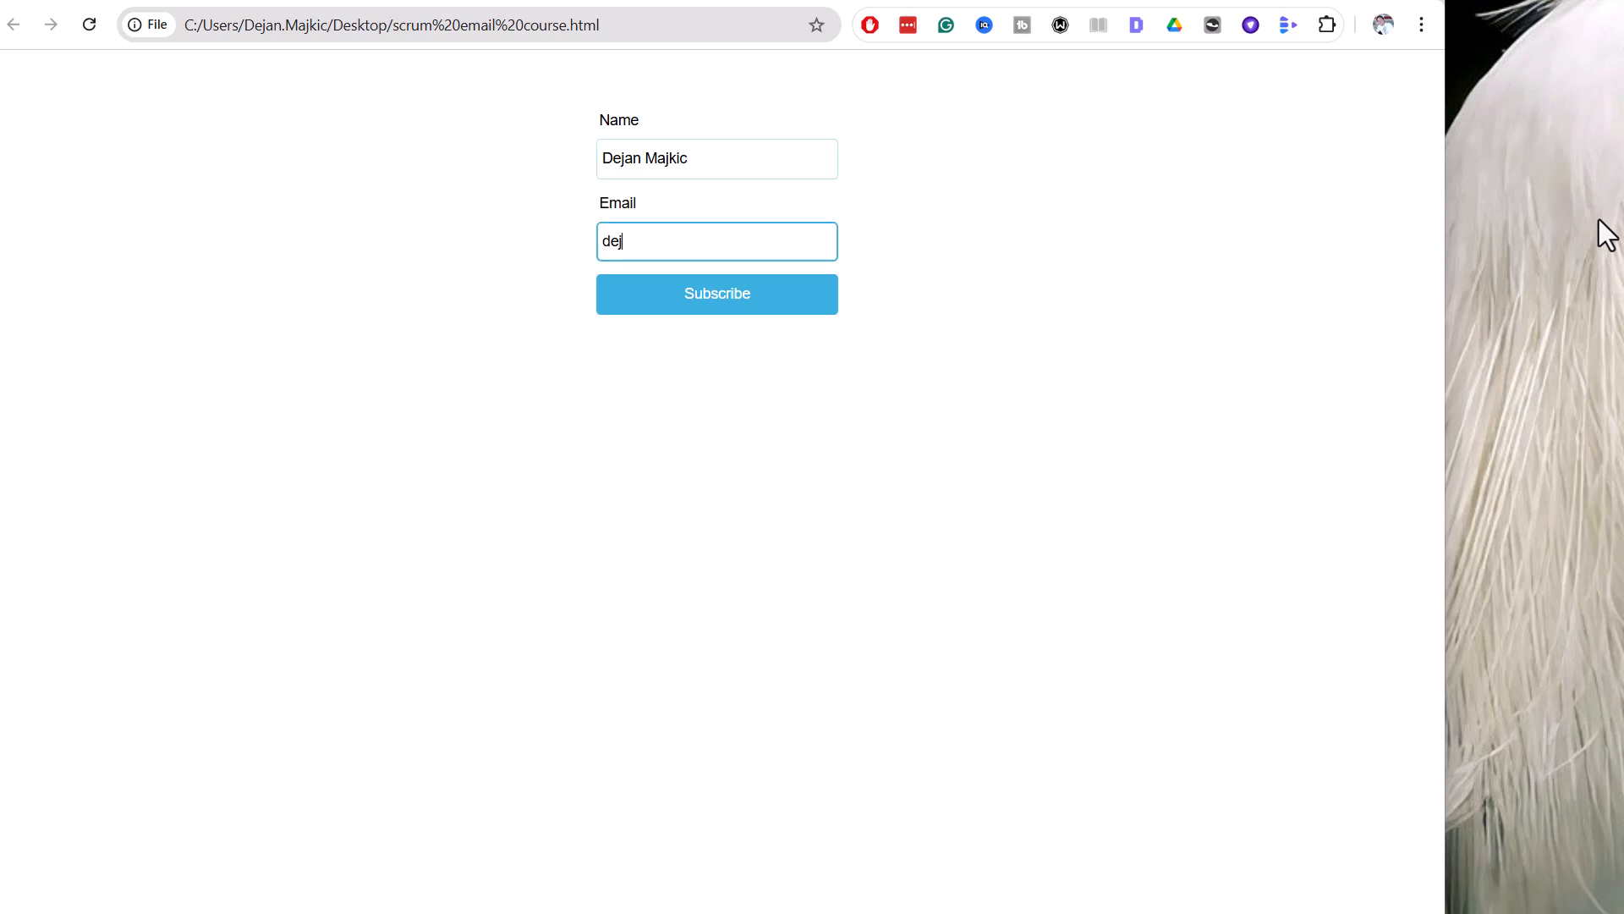
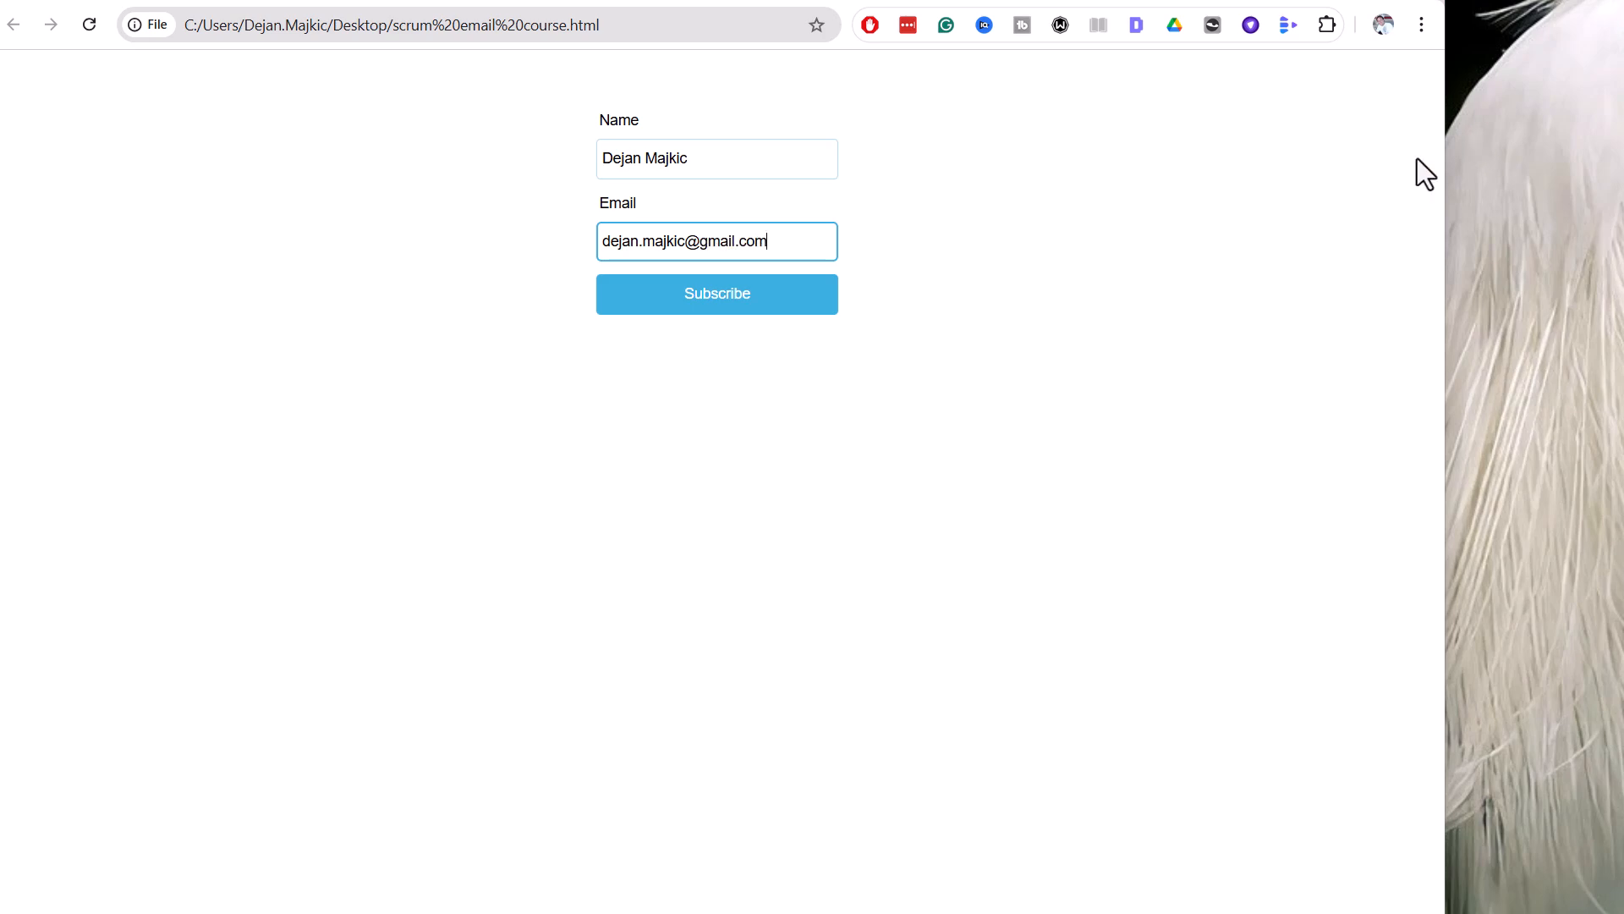
click(713, 295)
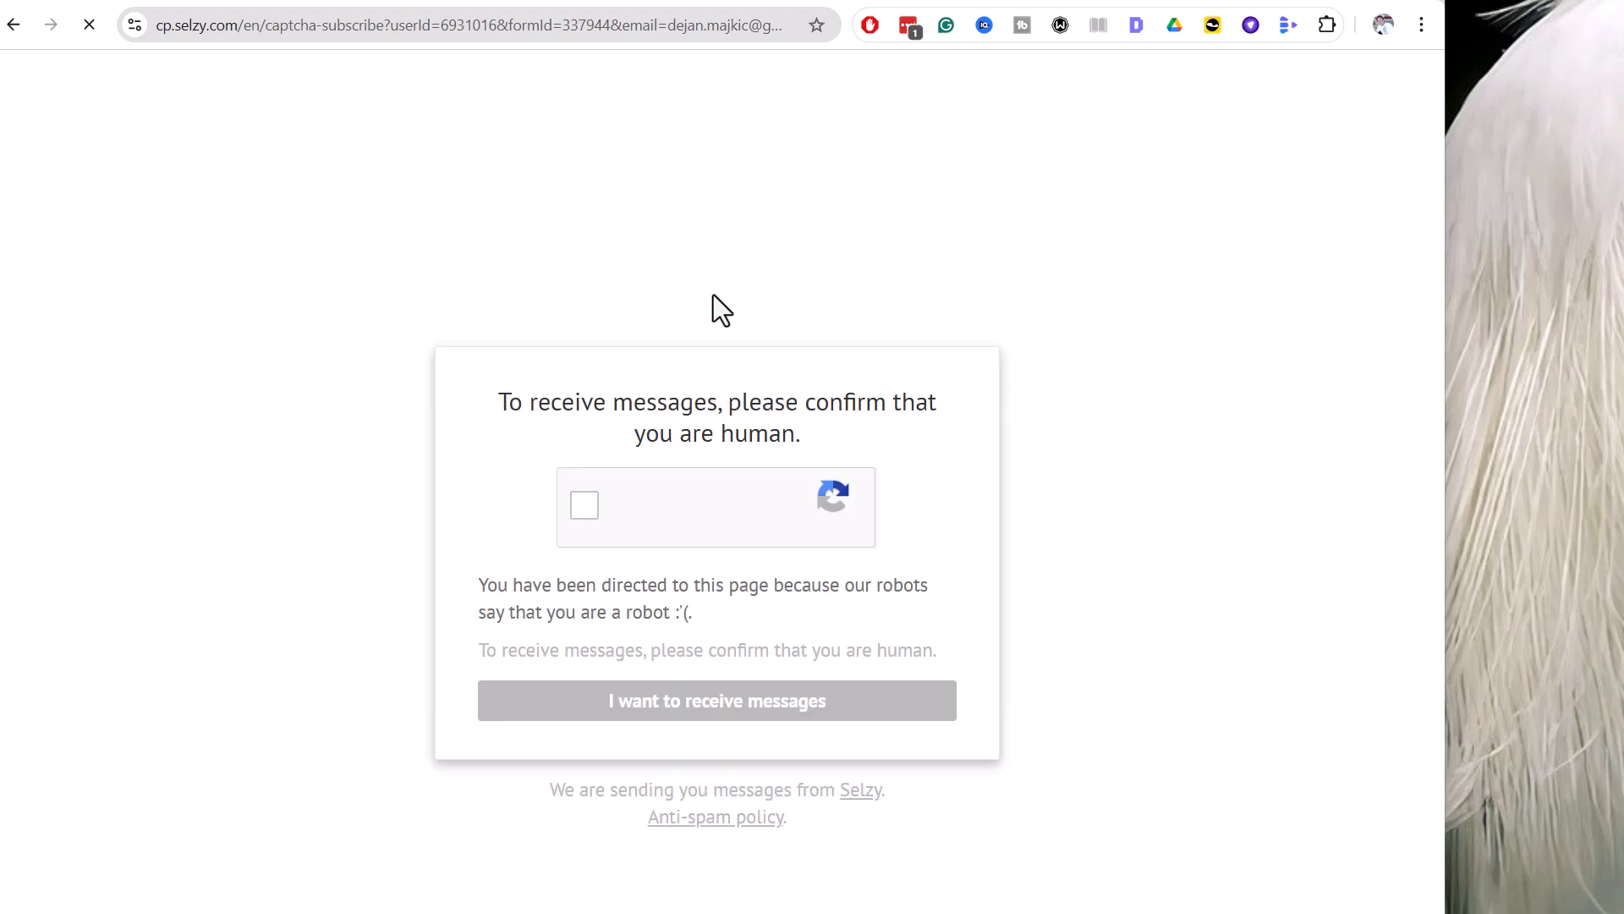
click(583, 513)
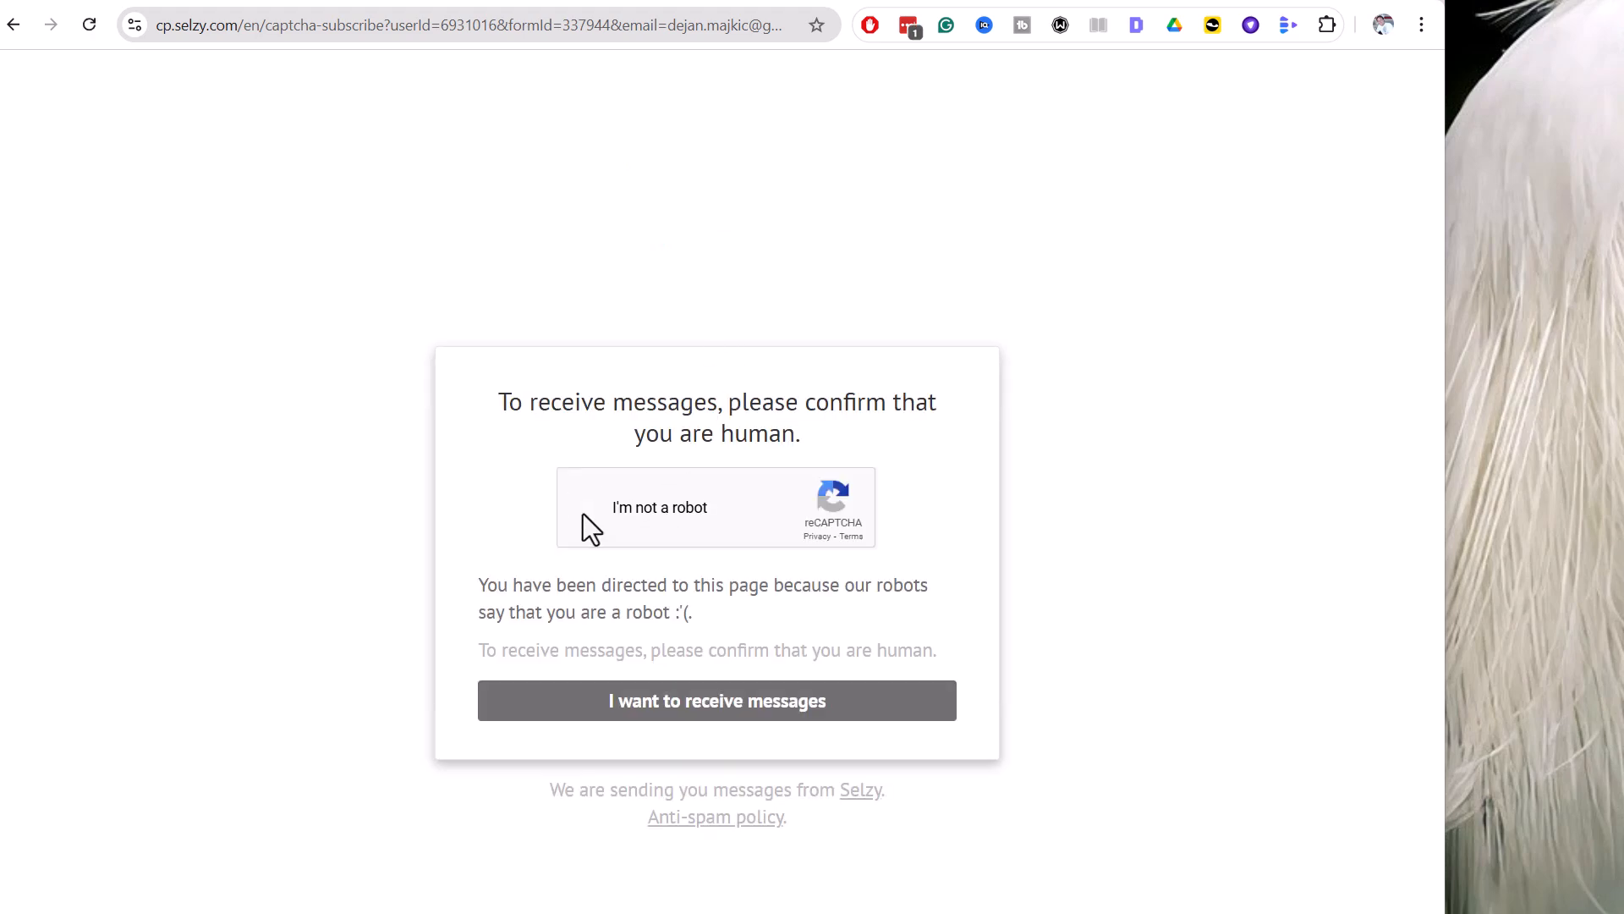
click(728, 706)
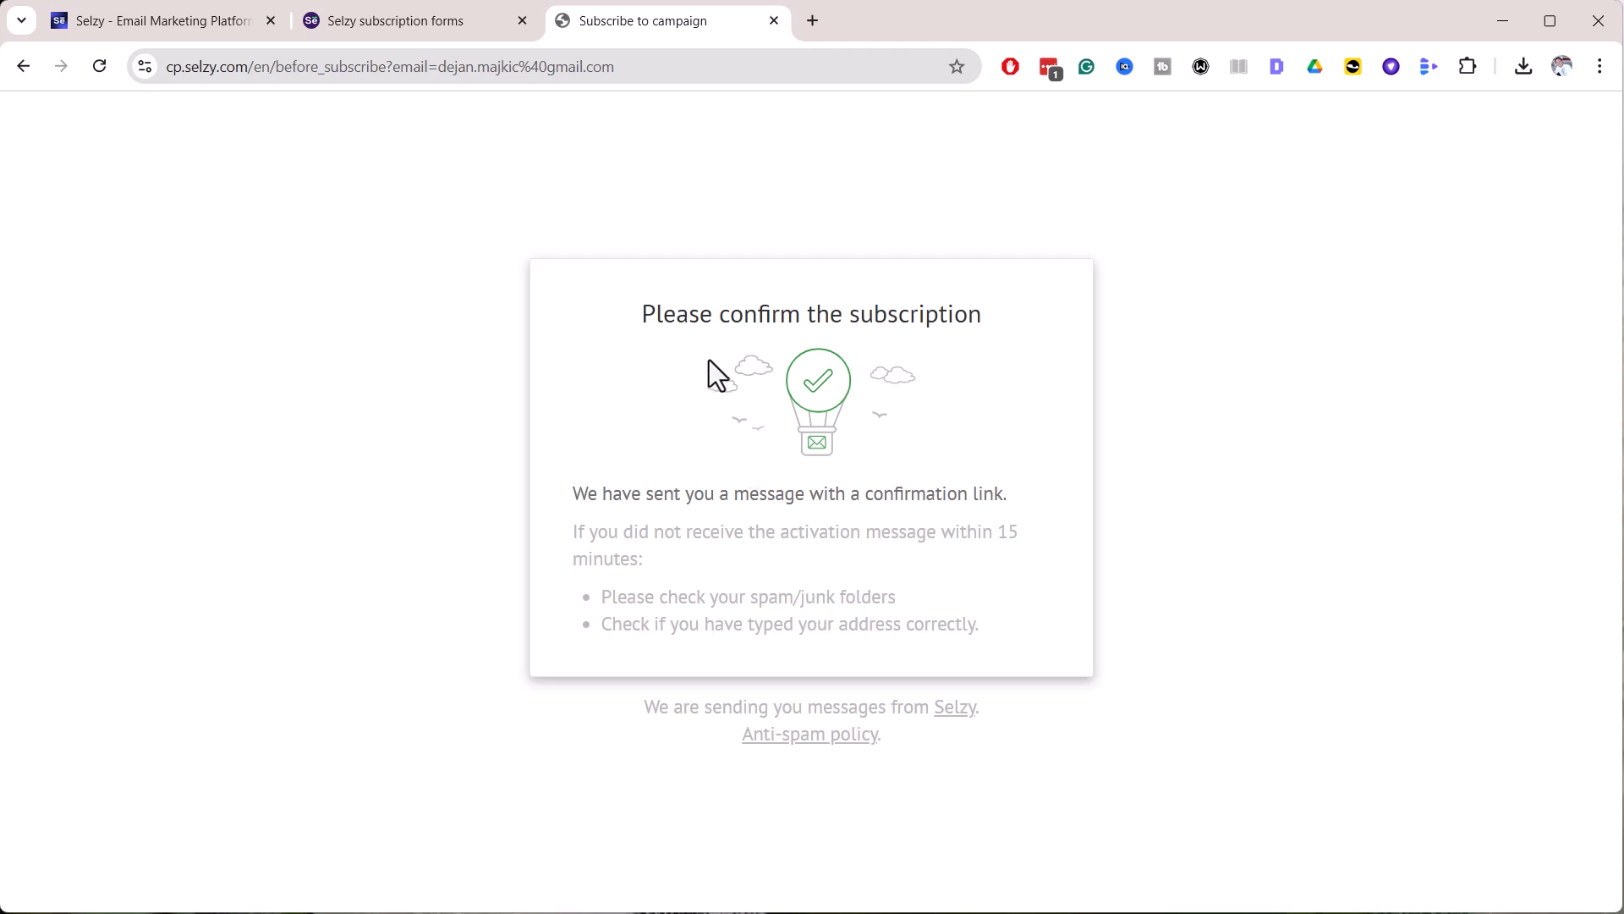
Open Gmail in a new tab and click Confirm subscription in the confirmation email
key(ctrl+t)
click(79, 109)
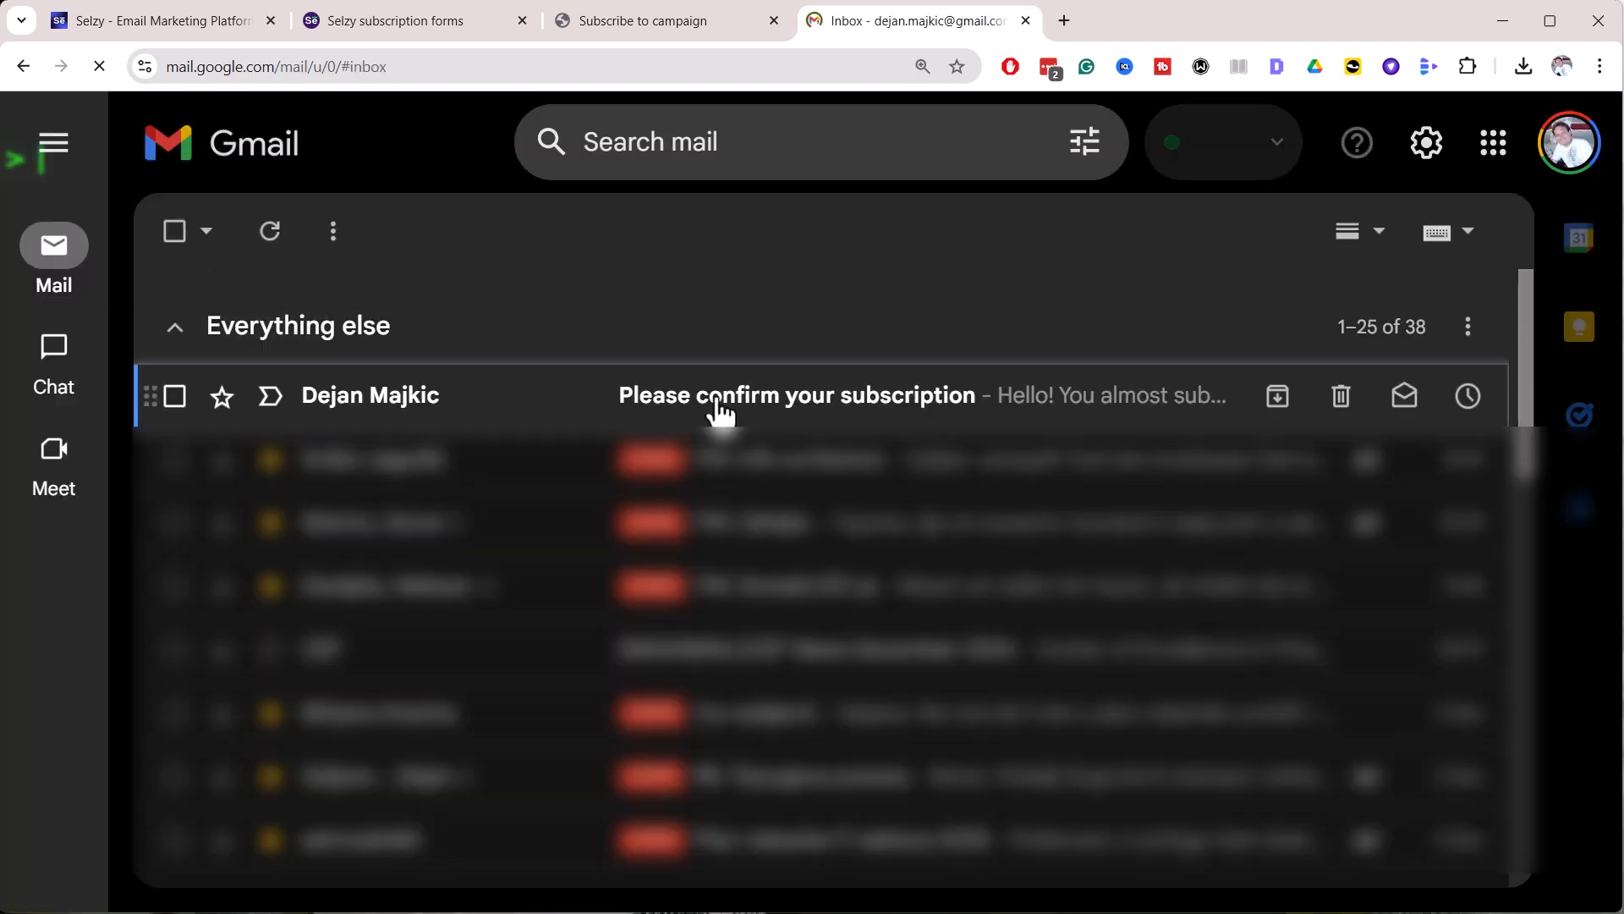
click(719, 411)
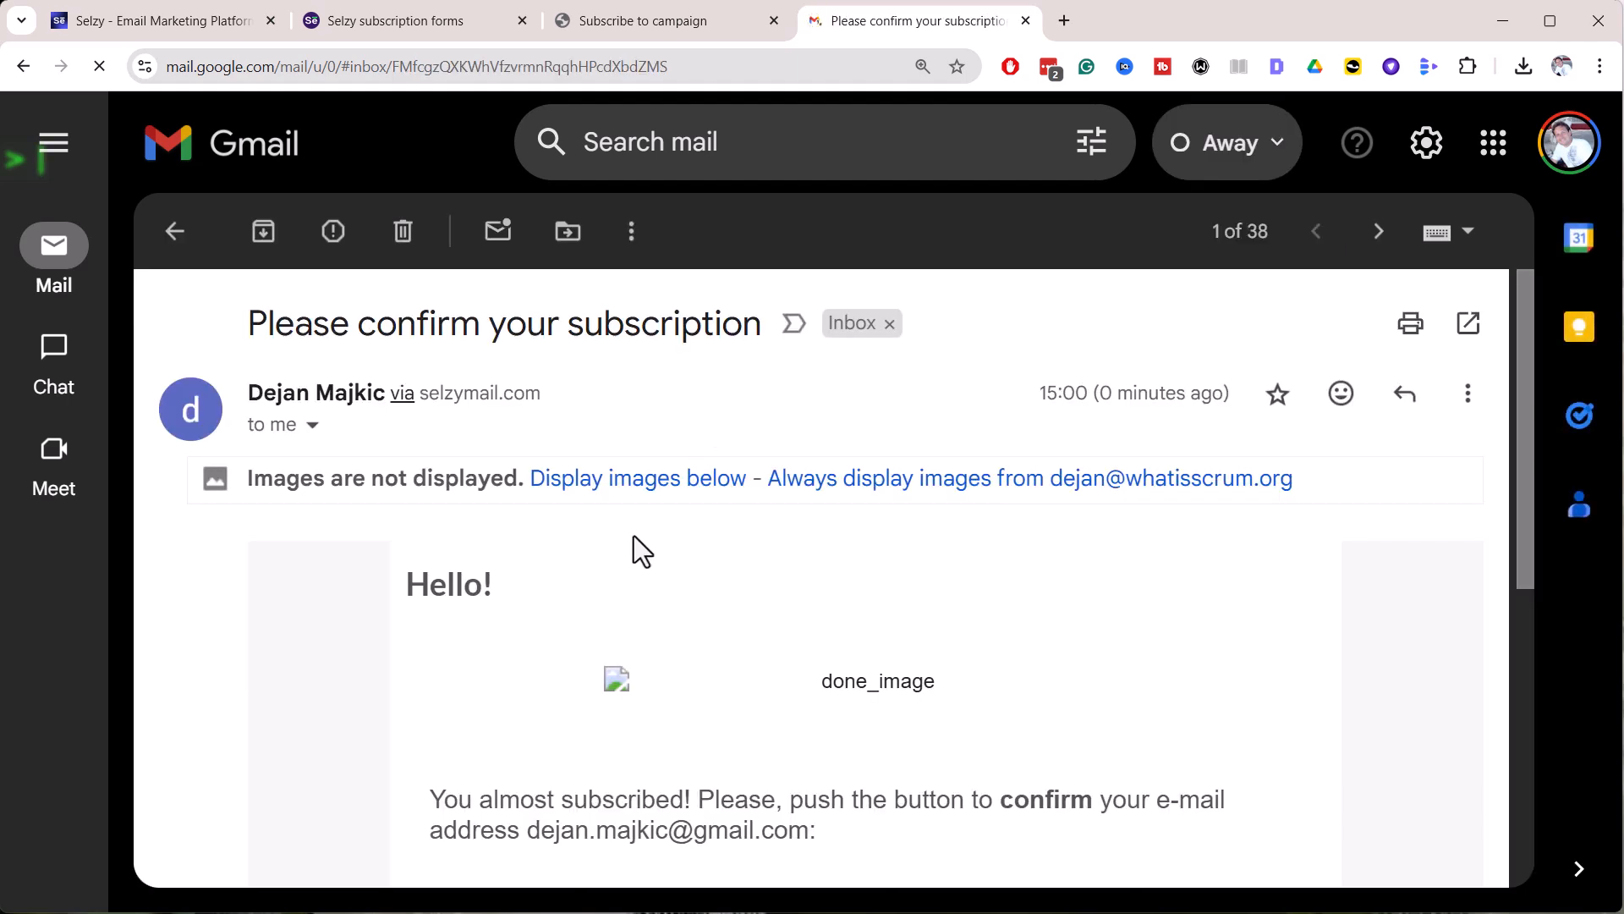
scroll(677, 550, down, 5)
click(839, 530)
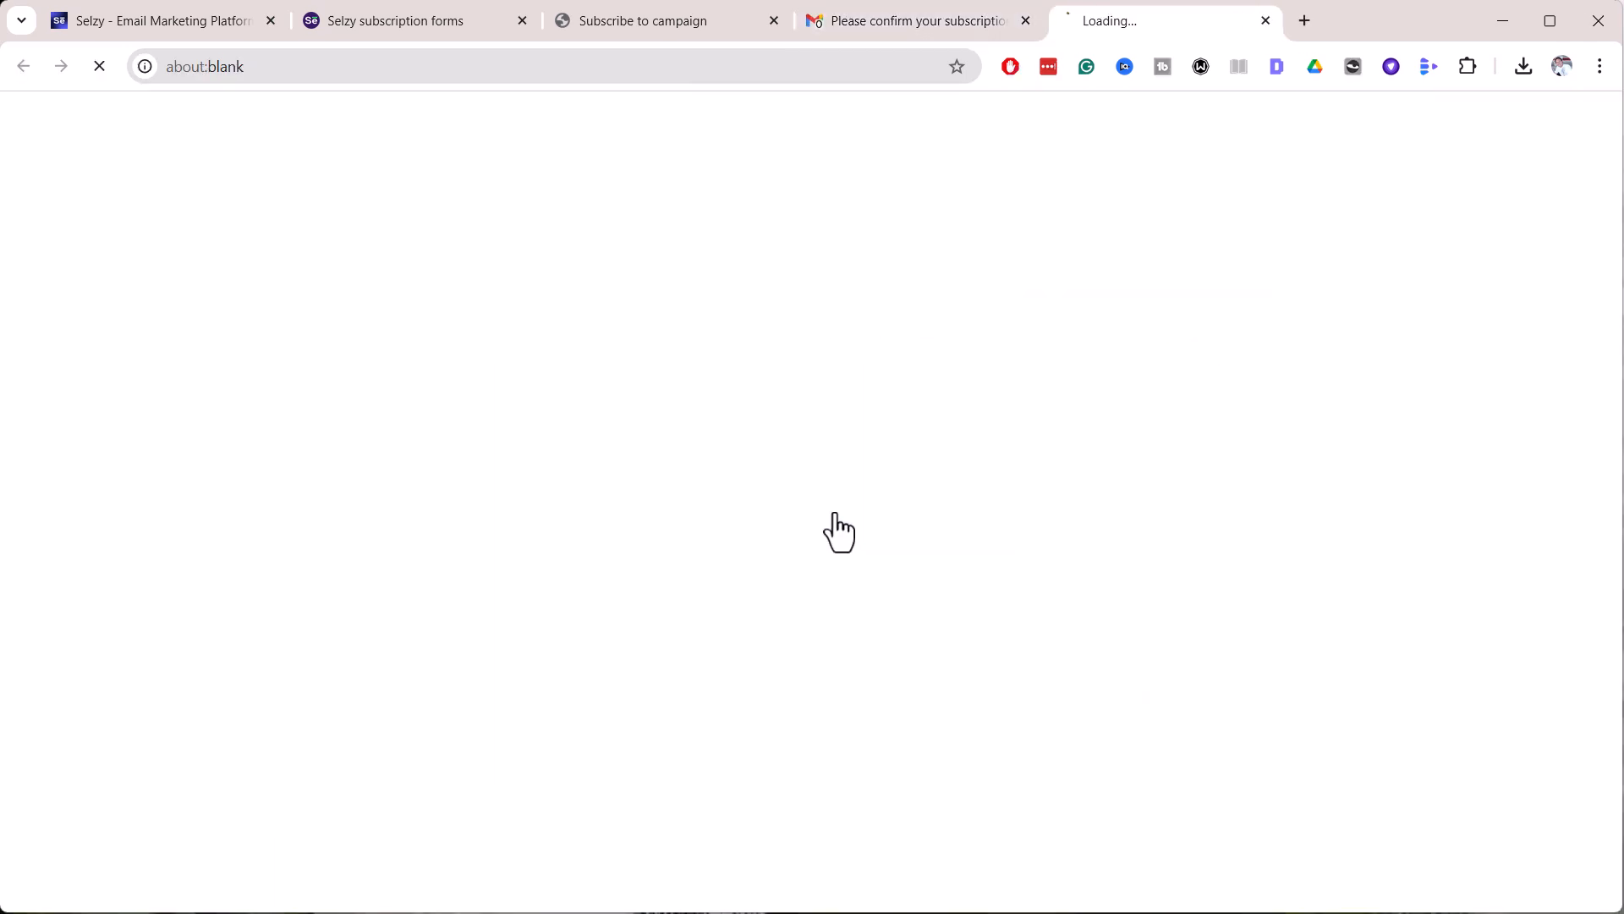